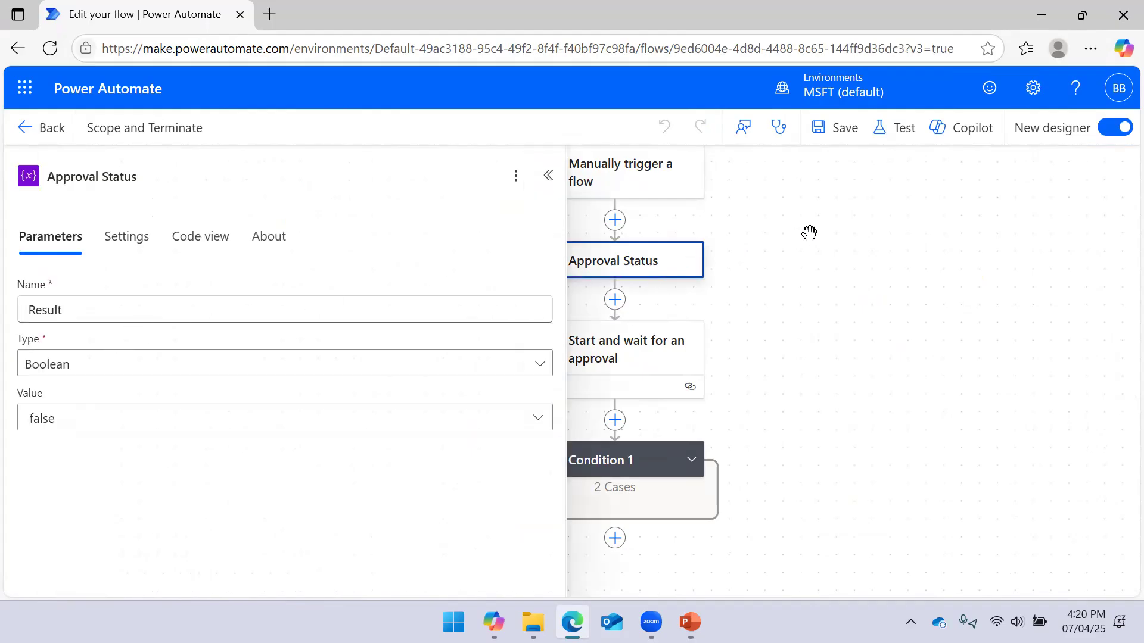
Delete the Approval Status step, leaving the trigger, approval step and Condition 1
{"action": "left_click", "coordinate": [796, 253]}
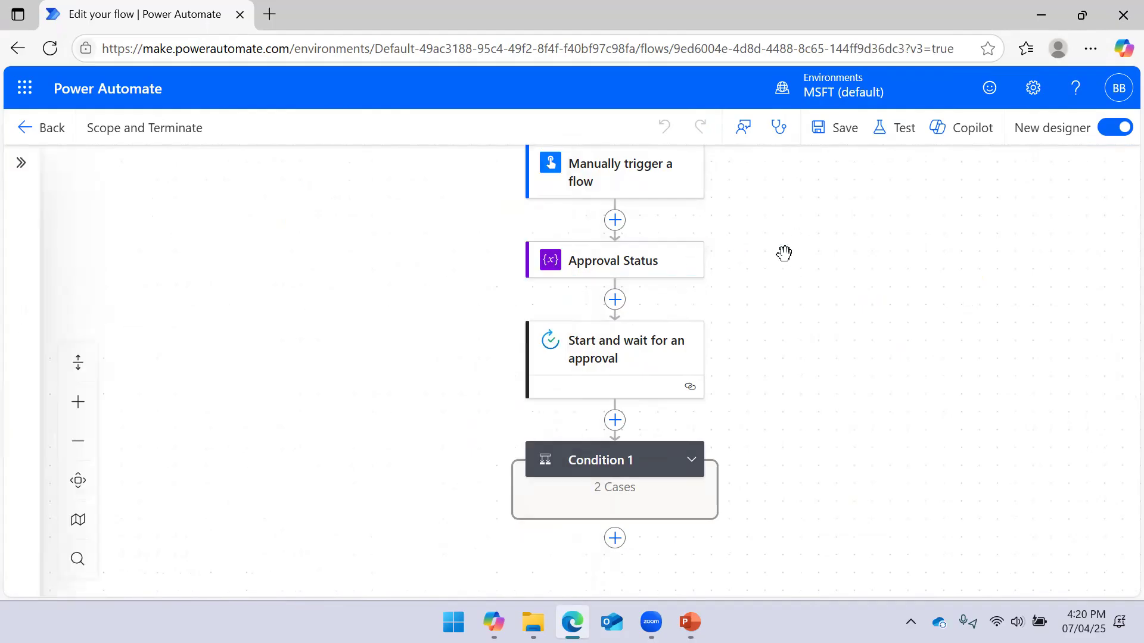
{"action": "left_click", "coordinate": [660, 267]}
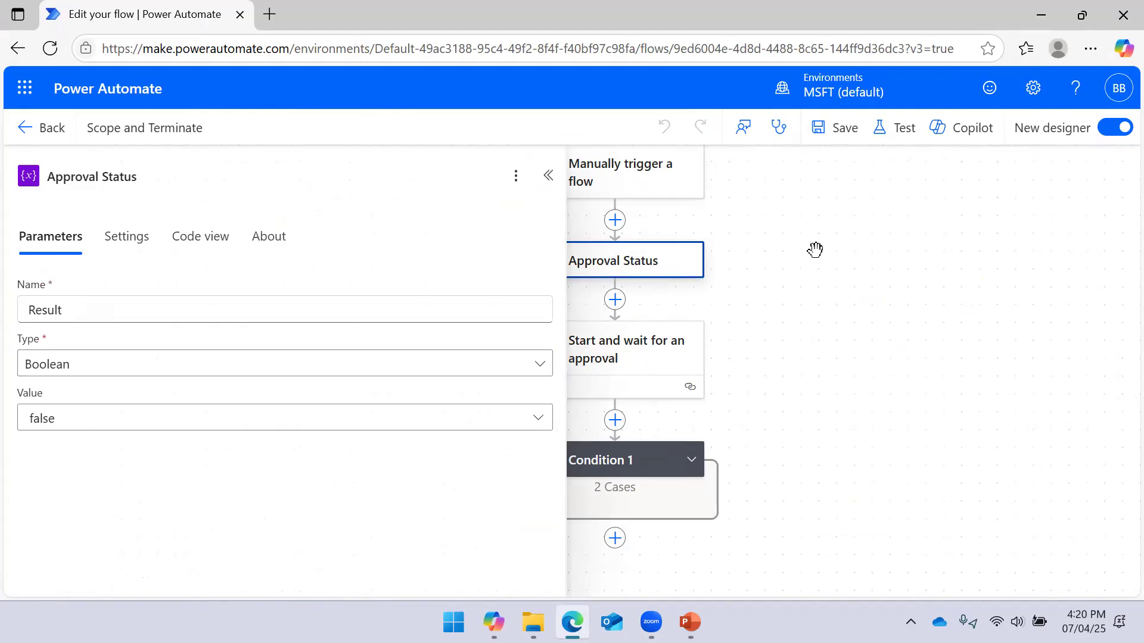
{"action": "left_click", "coordinate": [822, 288]}
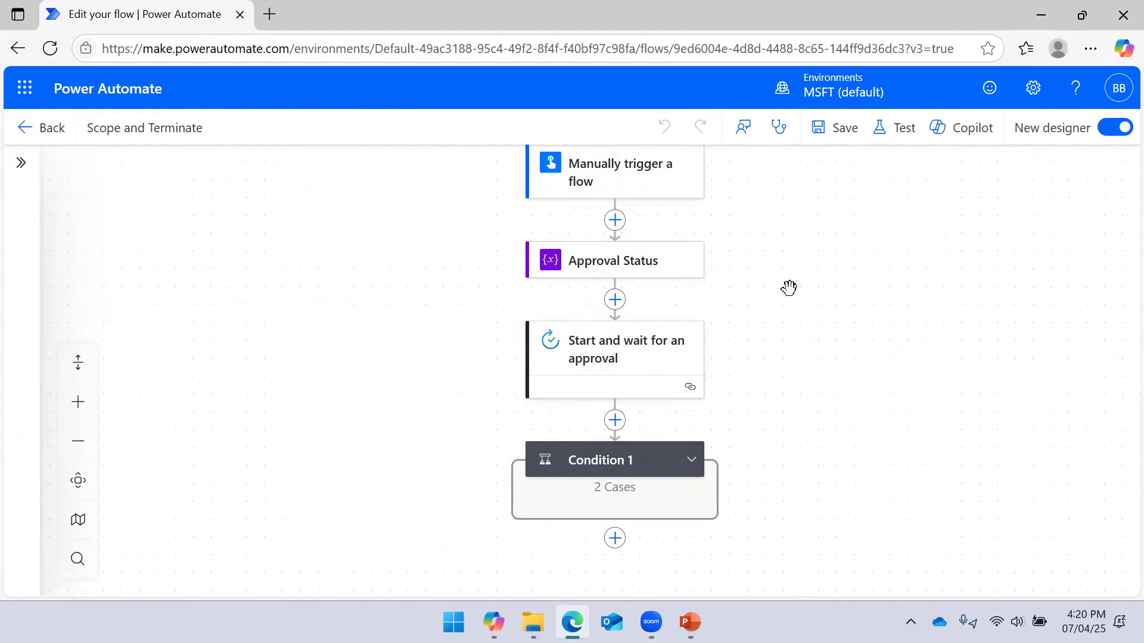
{"action": "left_click", "coordinate": [620, 272]}
{"action": "right_click", "coordinate": [619, 271]}
{"action": "left_click", "coordinate": [655, 286]}
{"action": "left_click", "coordinate": [775, 379]}
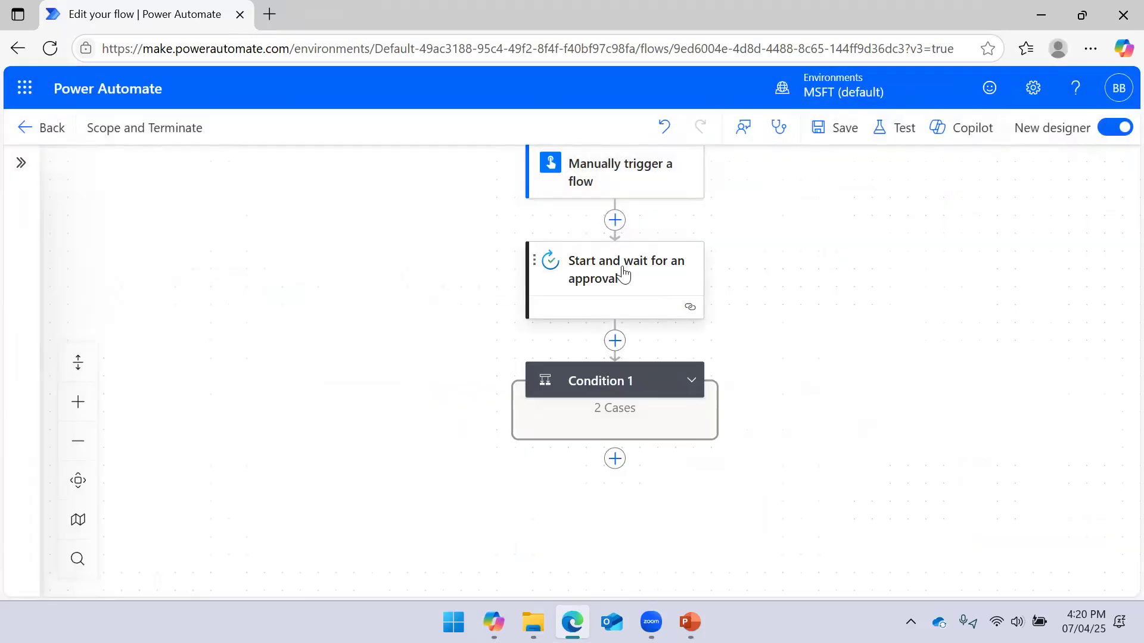
Check the approval action's Approval type, keeping Approve/Reject - First to respond
{"action": "left_click", "coordinate": [623, 274]}
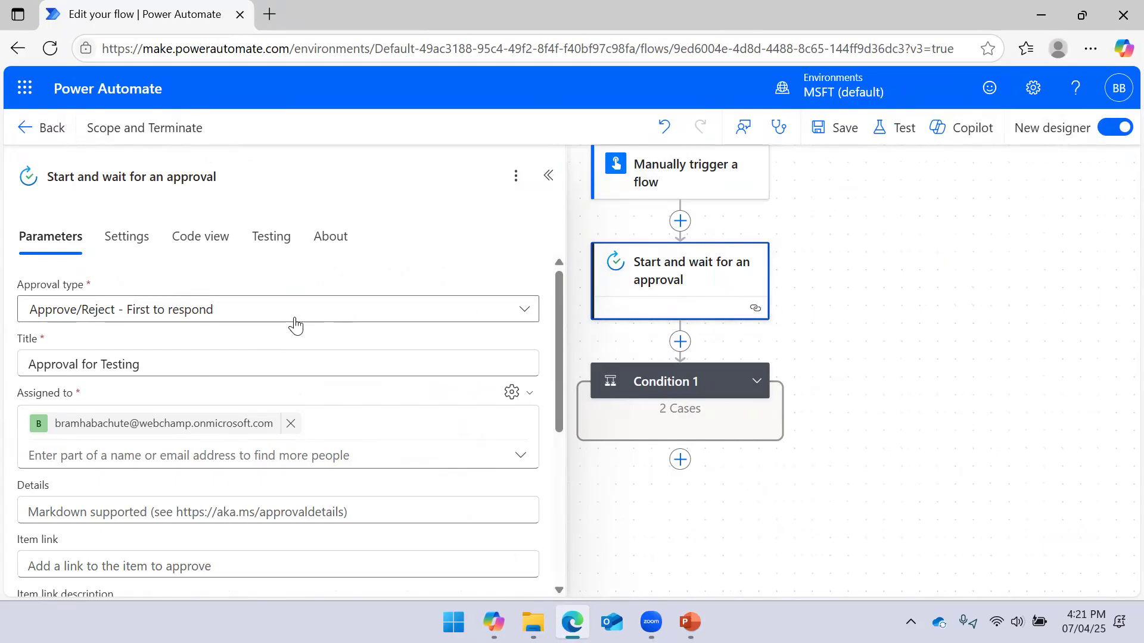
{"action": "left_click", "coordinate": [221, 327]}
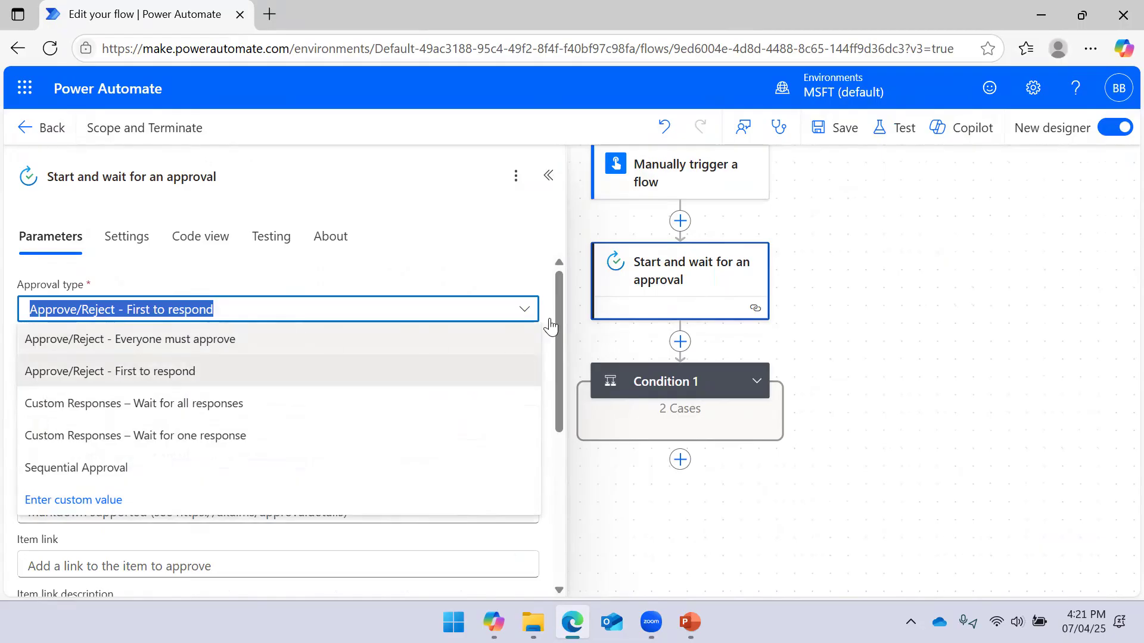
{"action": "left_click", "coordinate": [899, 257]}
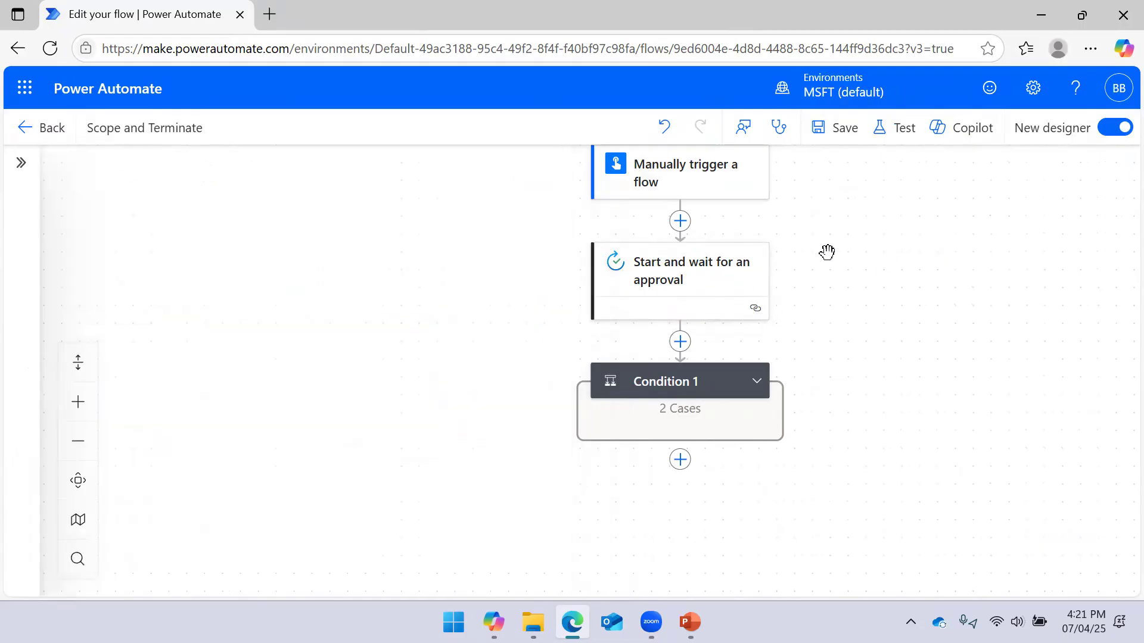
{"action": "left_click", "coordinate": [727, 280]}
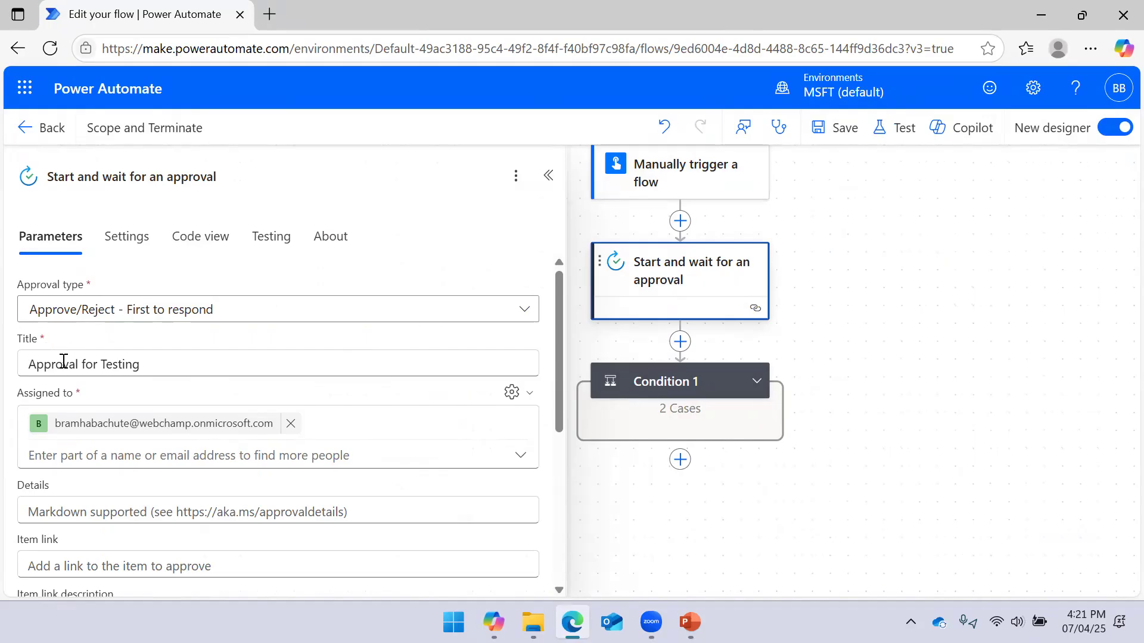
{"action": "scroll", "coordinate": [113, 314], "scroll_direction": "down", "scroll_amount": 1}
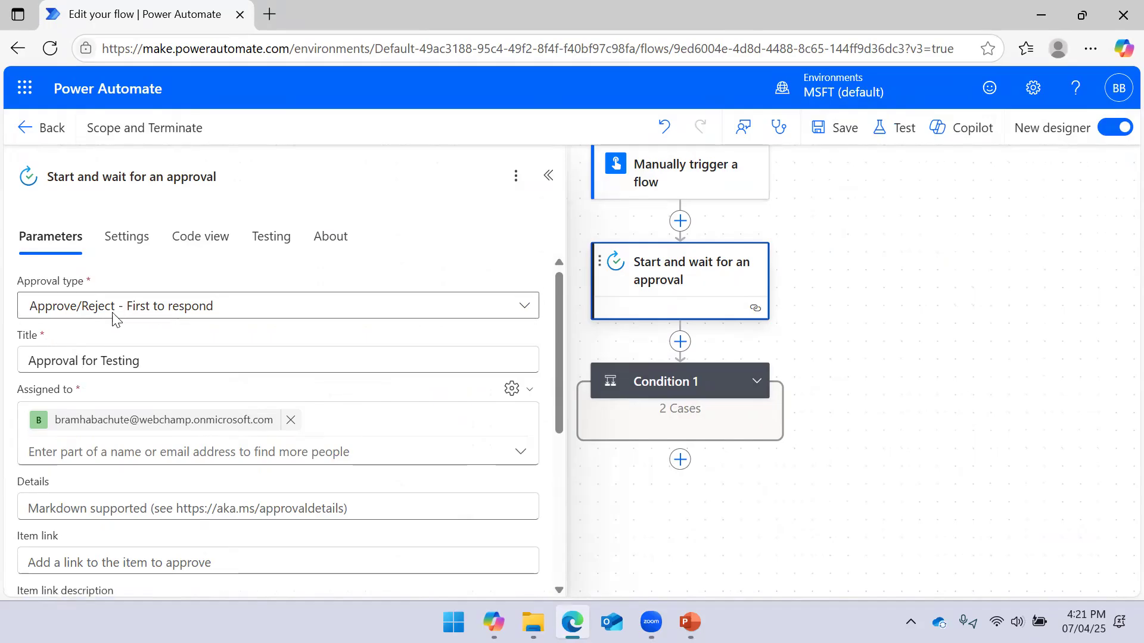
Scroll the approval parameters and keep Enable notifications set to Yes
{"action": "scroll", "coordinate": [113, 320], "scroll_direction": "down", "scroll_amount": 2}
{"action": "scroll", "coordinate": [72, 295], "scroll_direction": "up", "scroll_amount": 3}
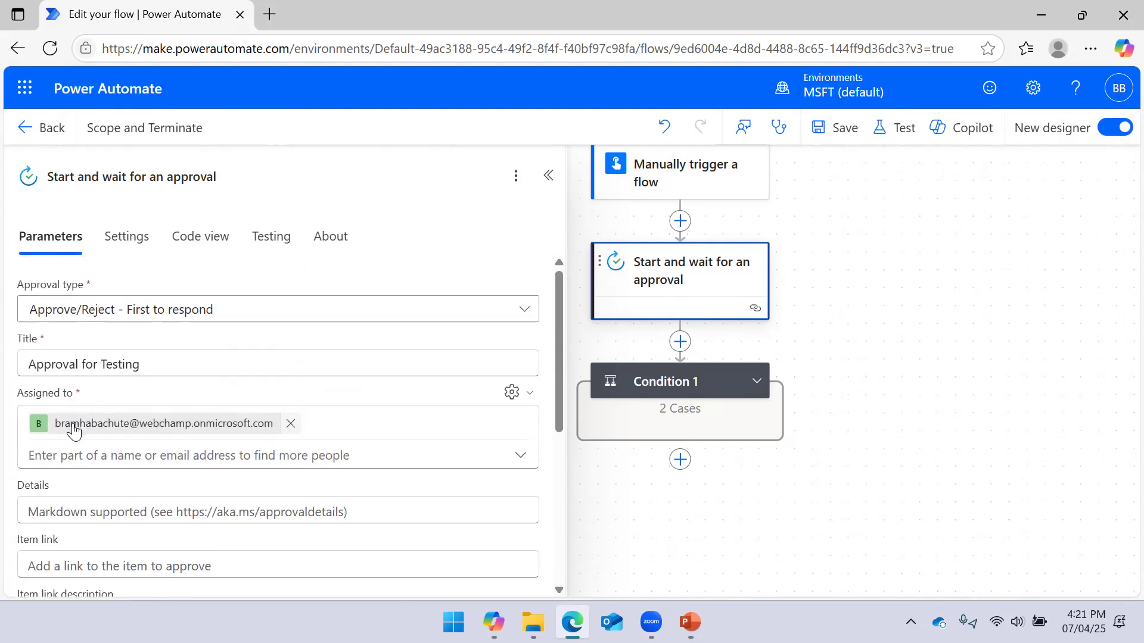
{"action": "scroll", "coordinate": [80, 396], "scroll_direction": "down", "scroll_amount": 2}
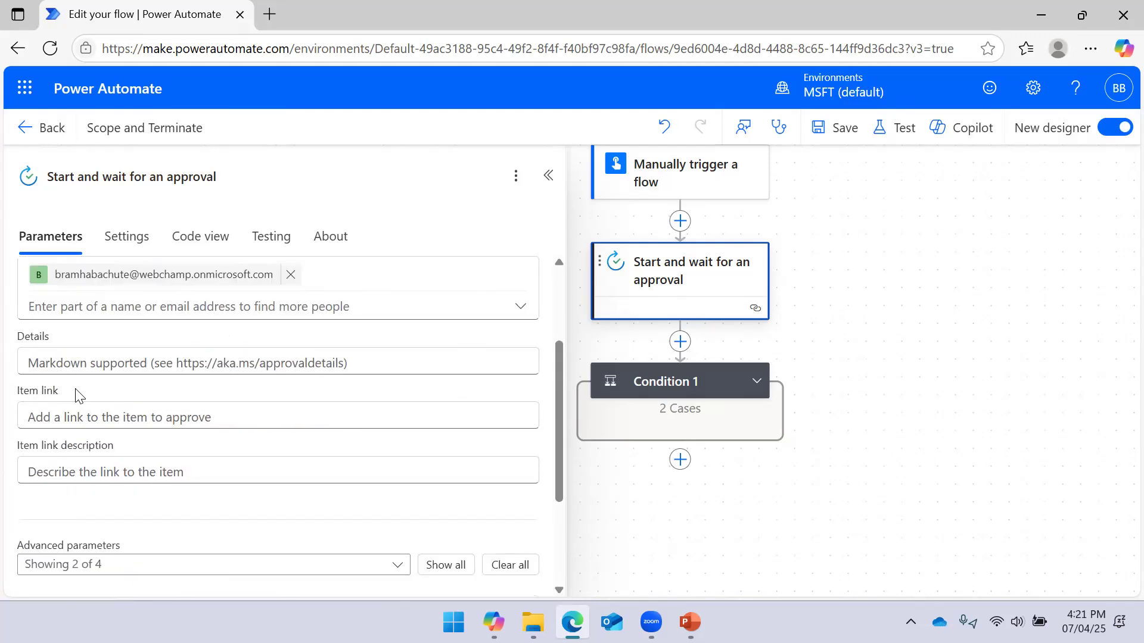
{"action": "scroll", "coordinate": [89, 348], "scroll_direction": "down", "scroll_amount": 3}
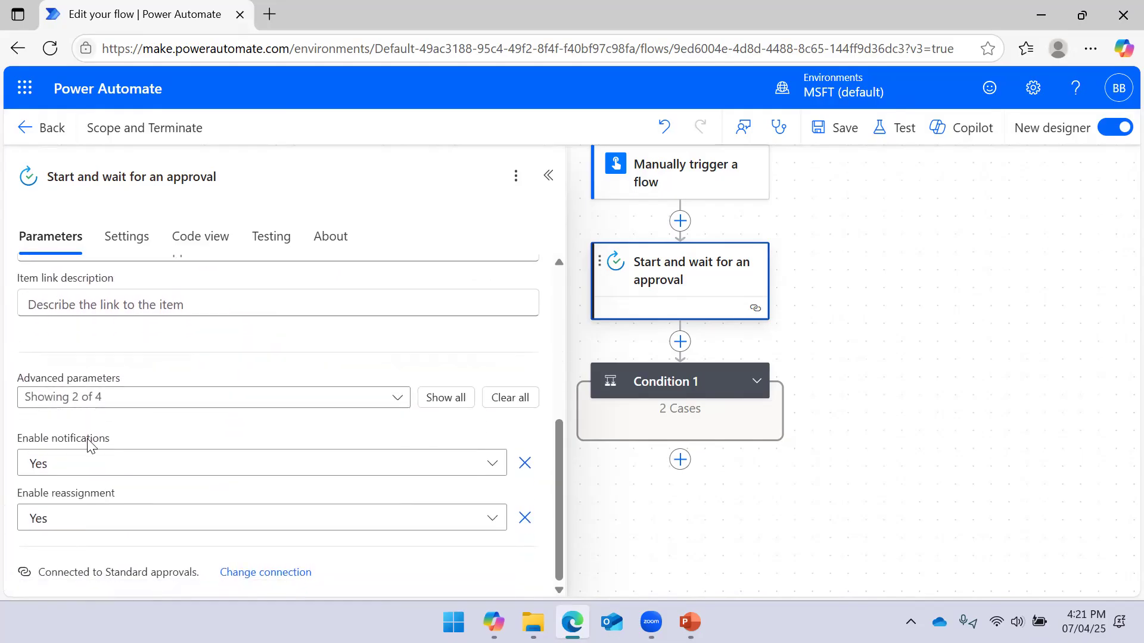
{"action": "left_click", "coordinate": [65, 474]}
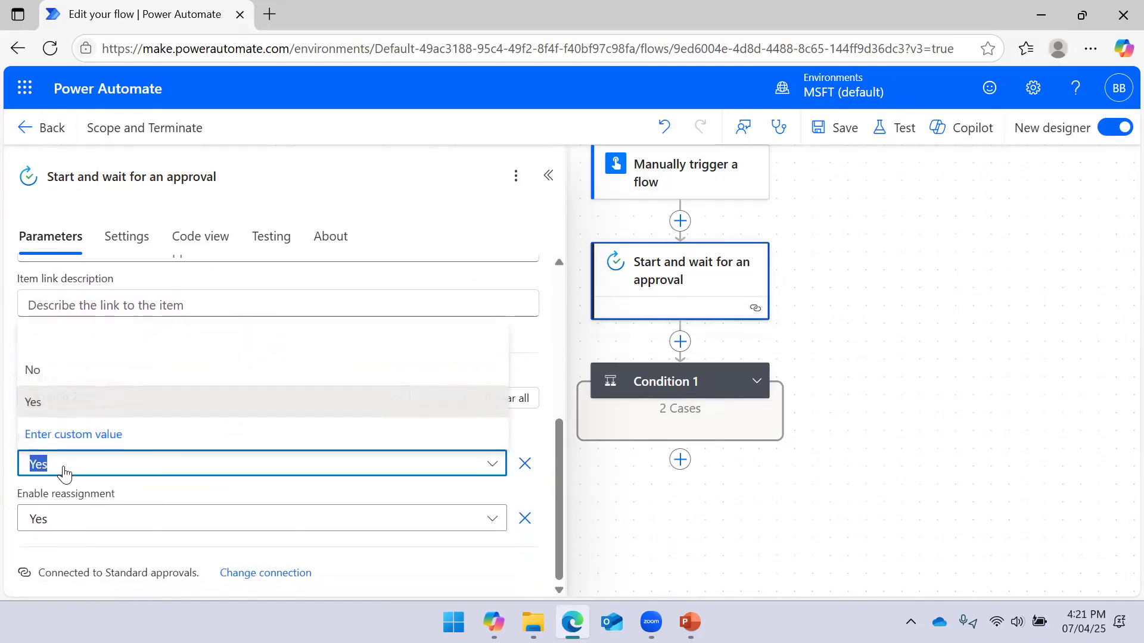
{"action": "left_click", "coordinate": [65, 474]}
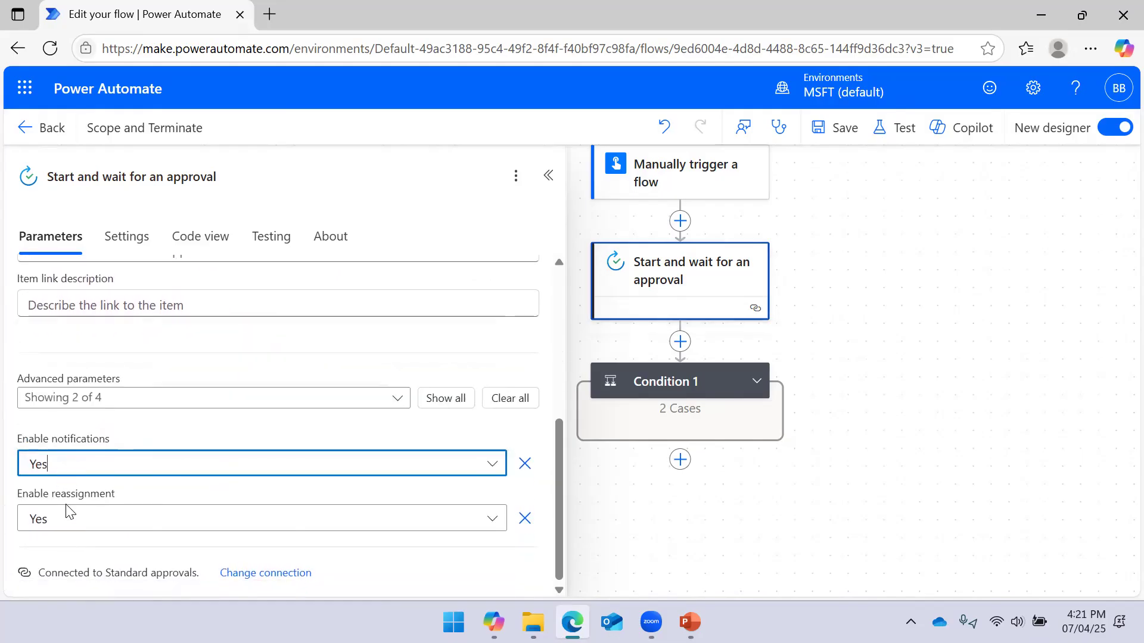
Add and then remove the Requestor advanced parameter, leaving advanced parameters unchanged
{"action": "left_click", "coordinate": [108, 403]}
{"action": "left_click", "coordinate": [101, 438]}
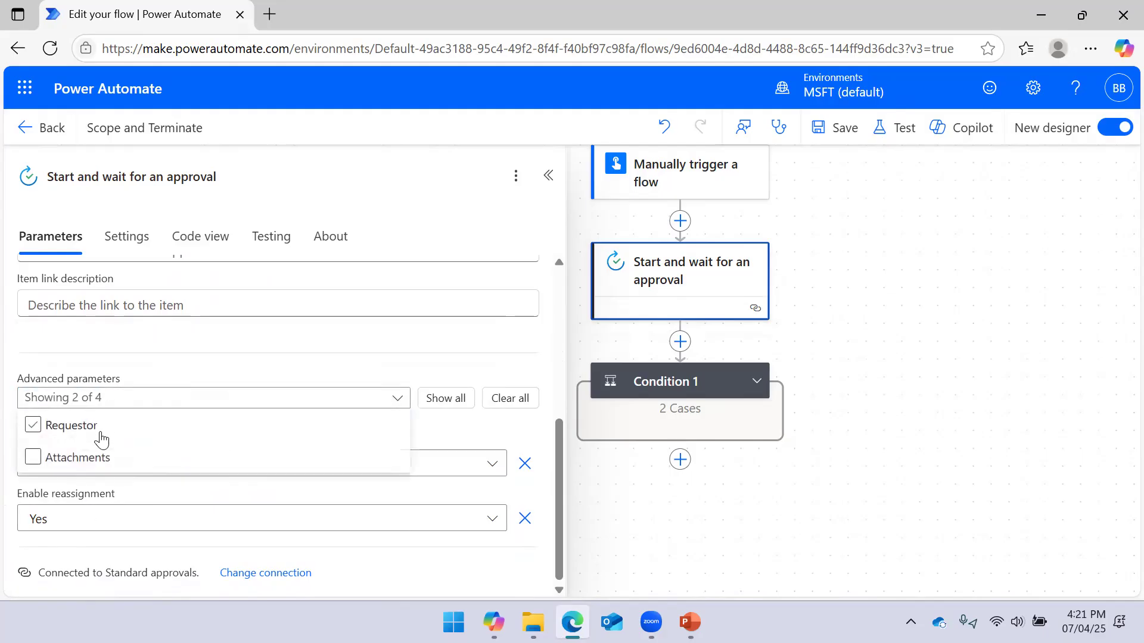
{"action": "left_click", "coordinate": [72, 438]}
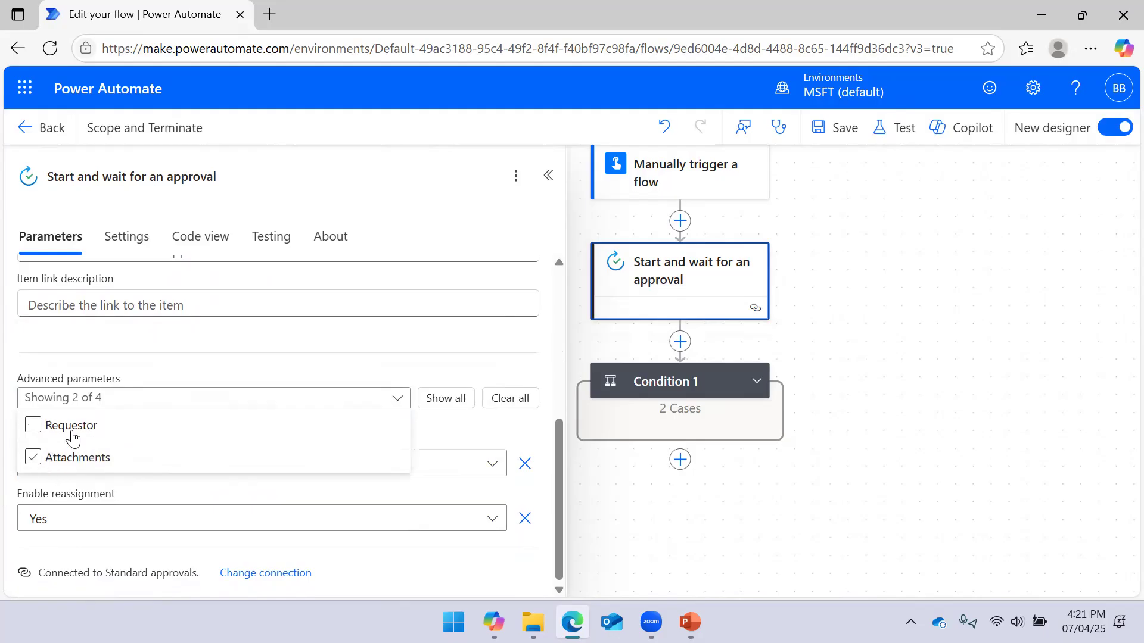
{"action": "left_click", "coordinate": [177, 372]}
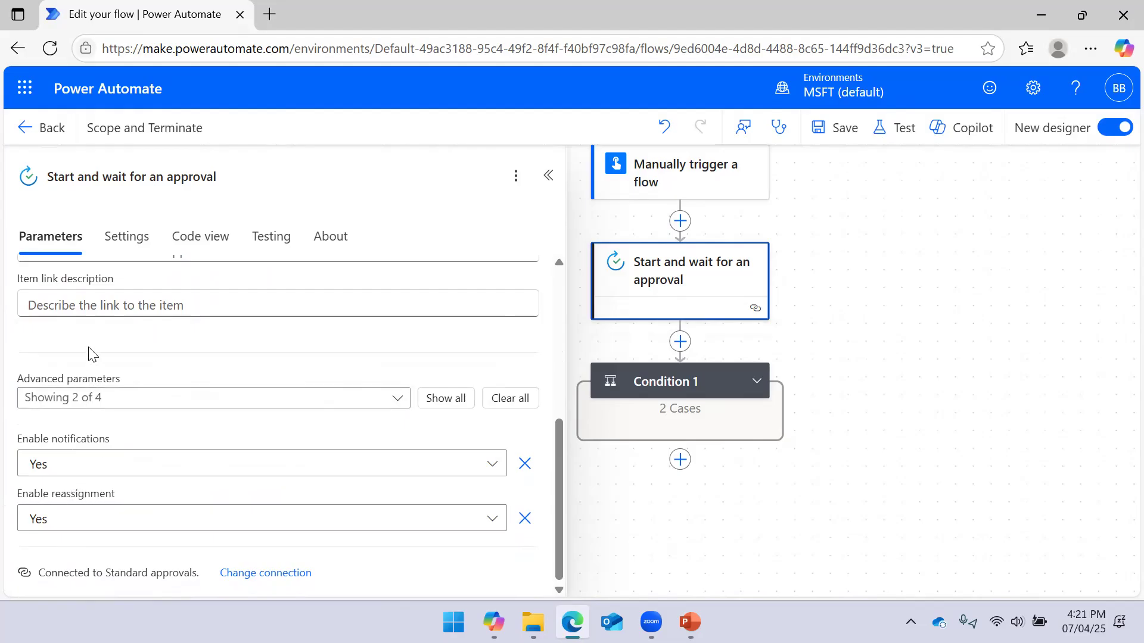
{"action": "left_click", "coordinate": [73, 405]}
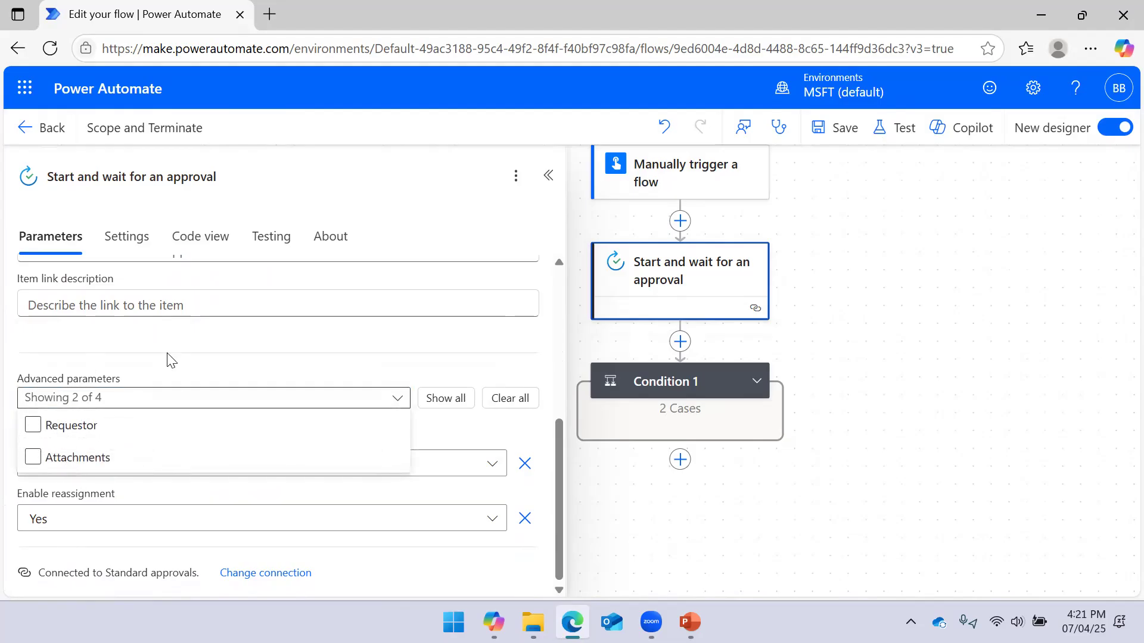
{"action": "left_click", "coordinate": [185, 359]}
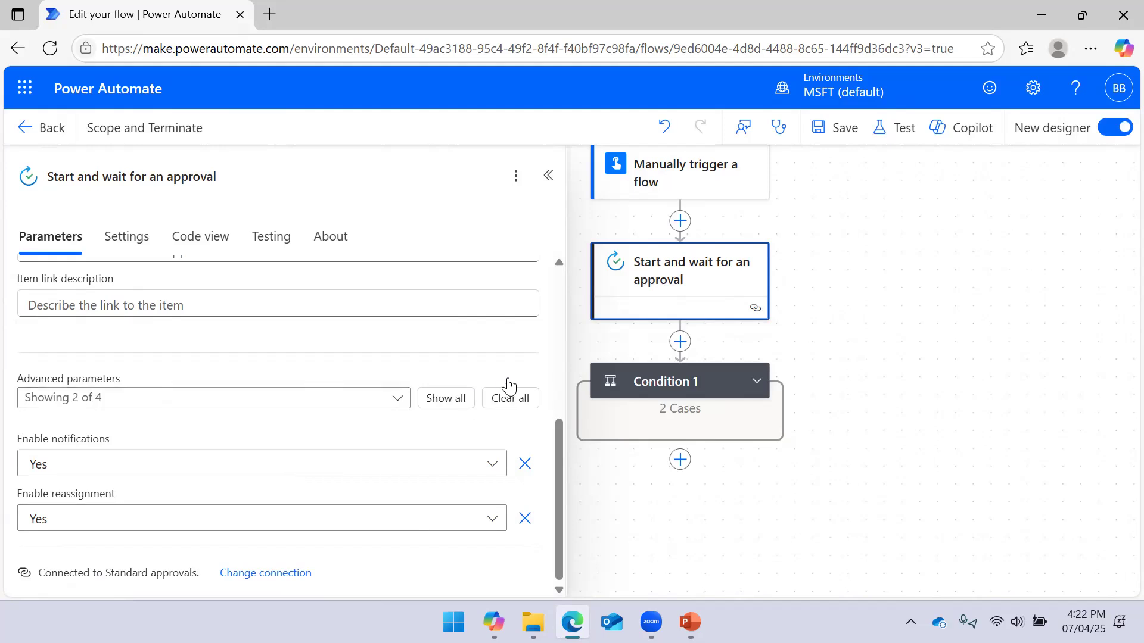
Narrow the approval settings pane to give the flow canvas more room
{"action": "left_click_drag", "start_coordinate": [564, 207], "coordinate": [386, 220]}
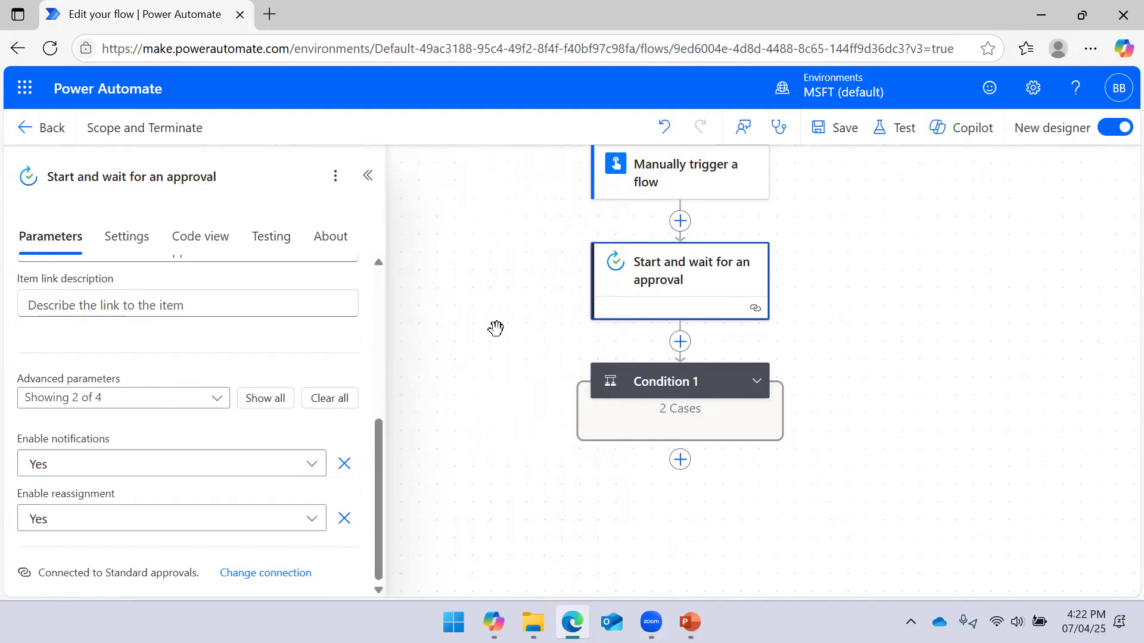
{"action": "left_click", "coordinate": [506, 301]}
{"action": "left_click", "coordinate": [648, 273]}
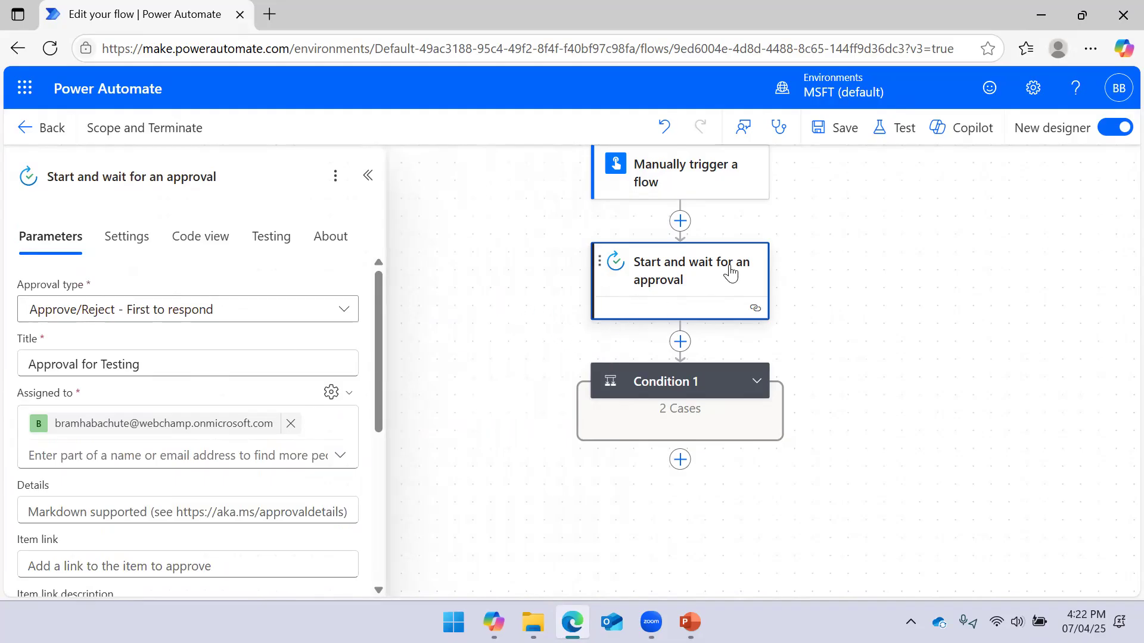
Expand Condition 1 into its True and False branches and inspect its settings
{"action": "left_click", "coordinate": [756, 381]}
{"action": "left_click_drag", "start_coordinate": [616, 322], "coordinate": [420, 262]}
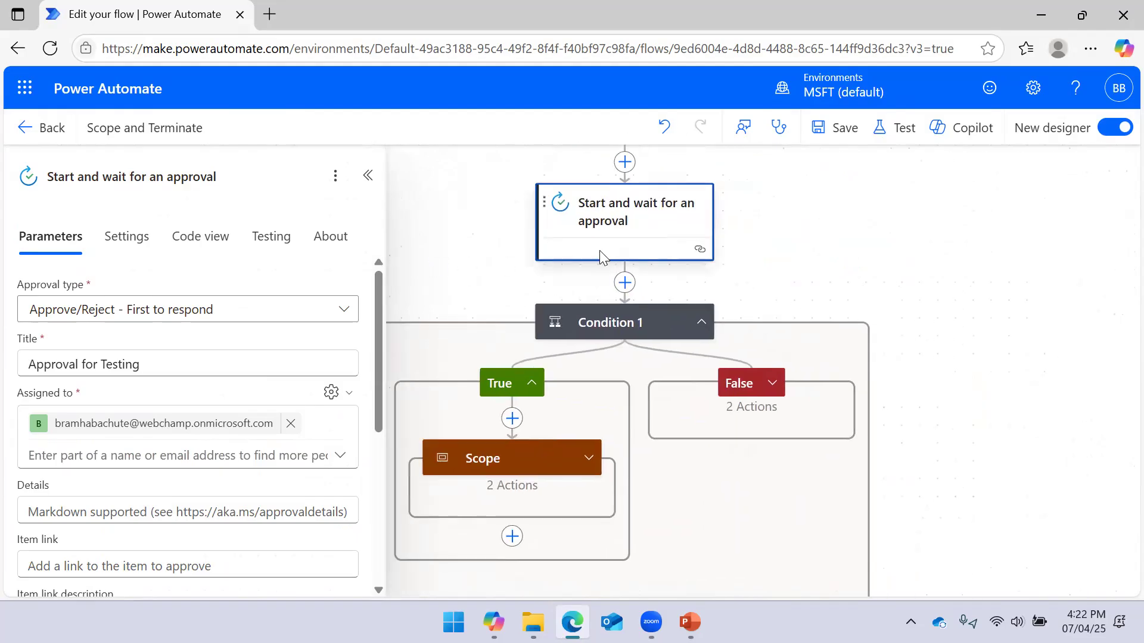
{"action": "left_click", "coordinate": [367, 175]}
{"action": "left_click", "coordinate": [584, 324]}
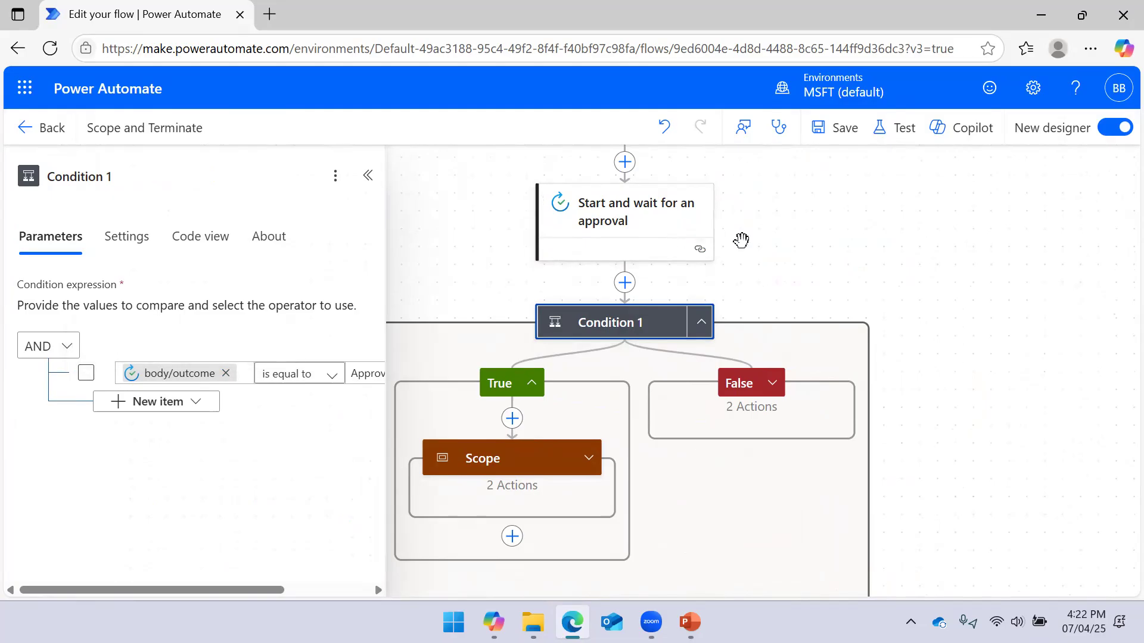
{"action": "left_click", "coordinate": [769, 245]}
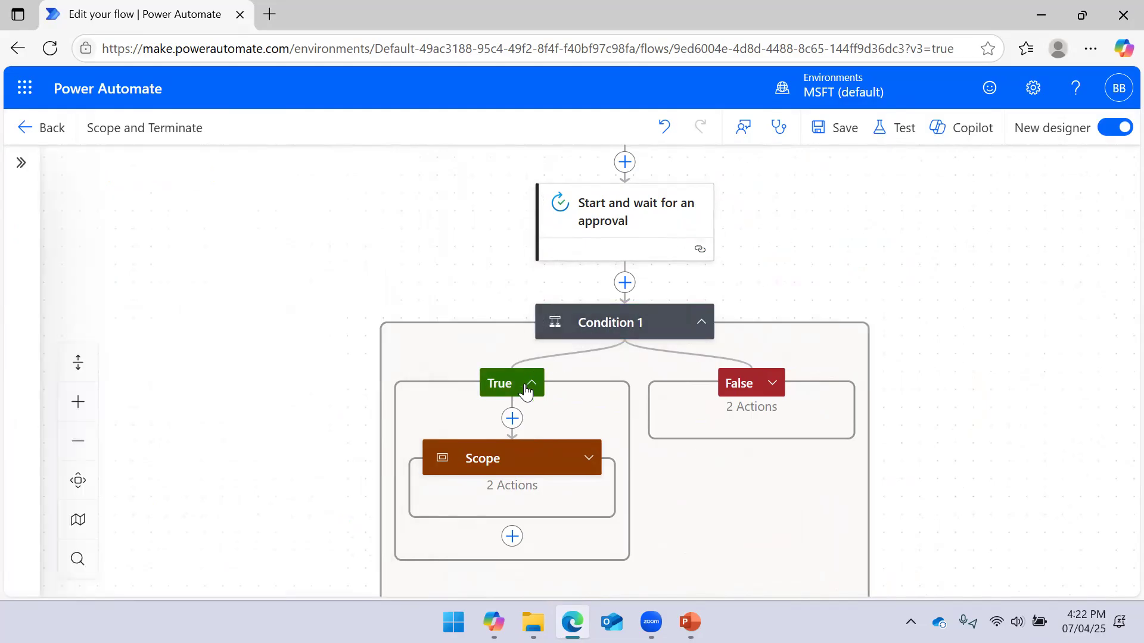
Expand the True branch Scope to show Add a row into a table and Send an email (V2)
{"action": "scroll", "coordinate": [858, 239], "scroll_direction": "down", "scroll_amount": 2}
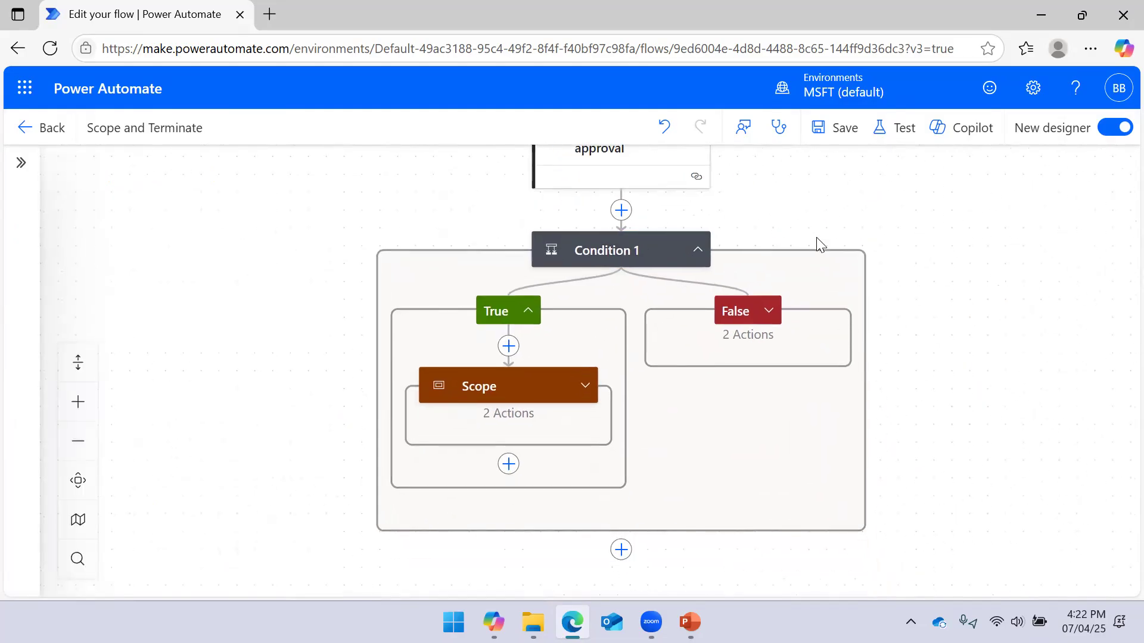
{"action": "scroll", "coordinate": [822, 216], "scroll_direction": "down", "scroll_amount": 1}
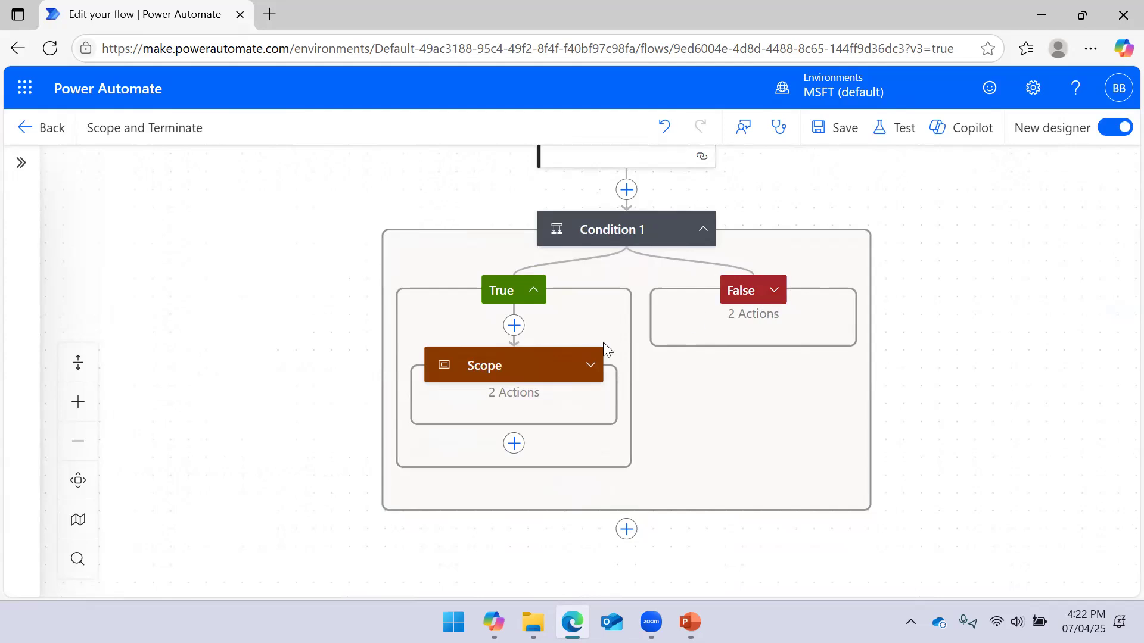
{"action": "left_click", "coordinate": [591, 364]}
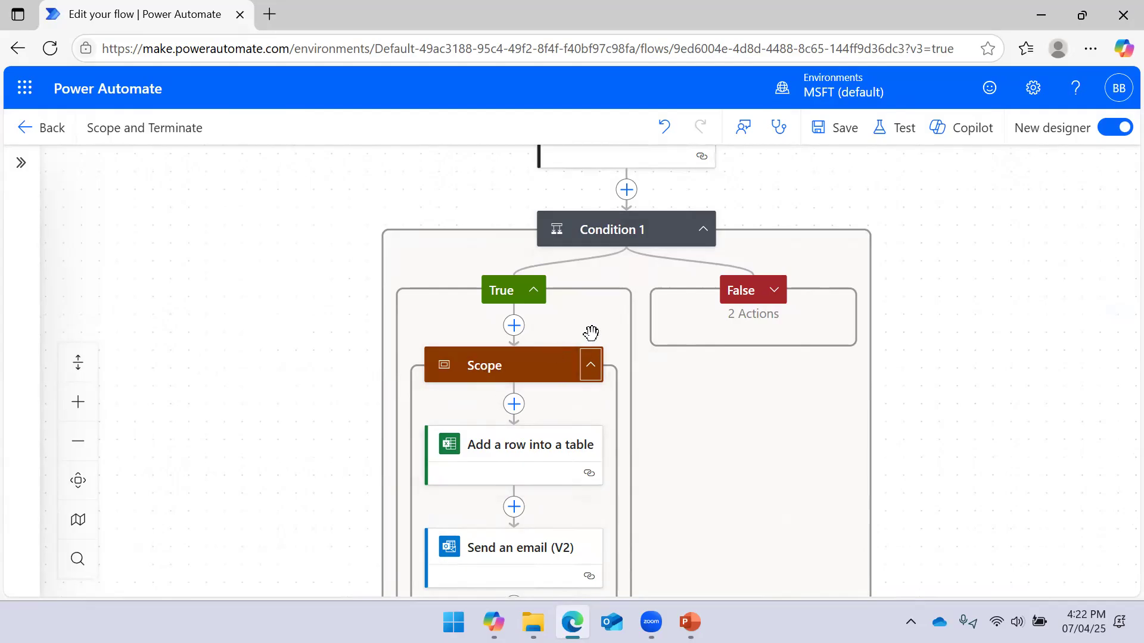
{"action": "scroll", "coordinate": [532, 447], "scroll_direction": "down", "scroll_amount": 2}
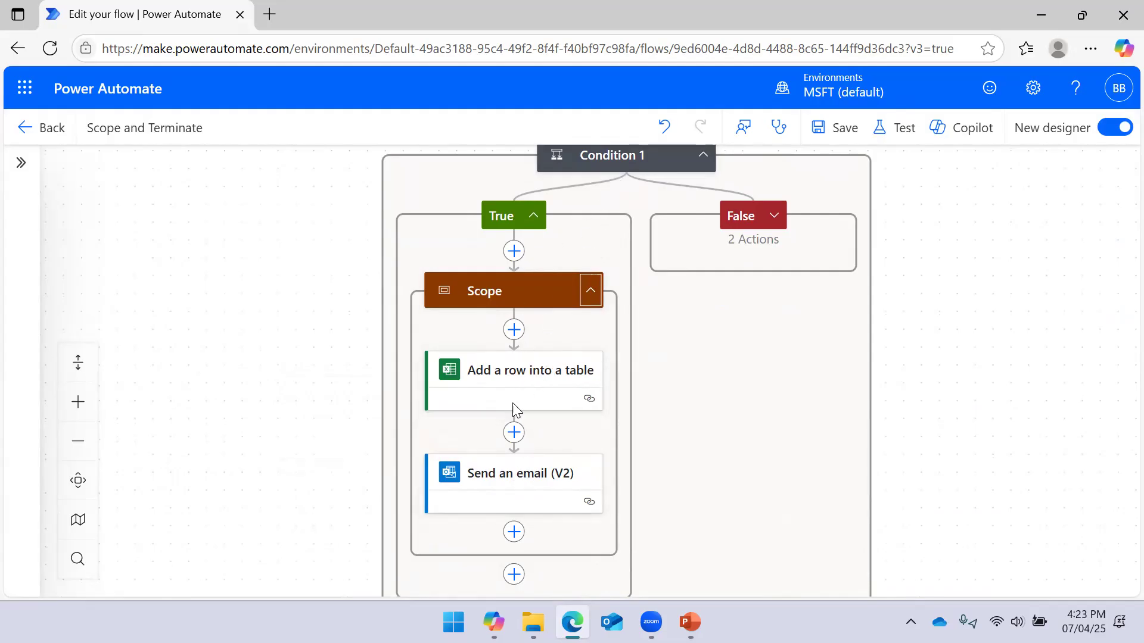
{"action": "left_click", "coordinate": [508, 482]}
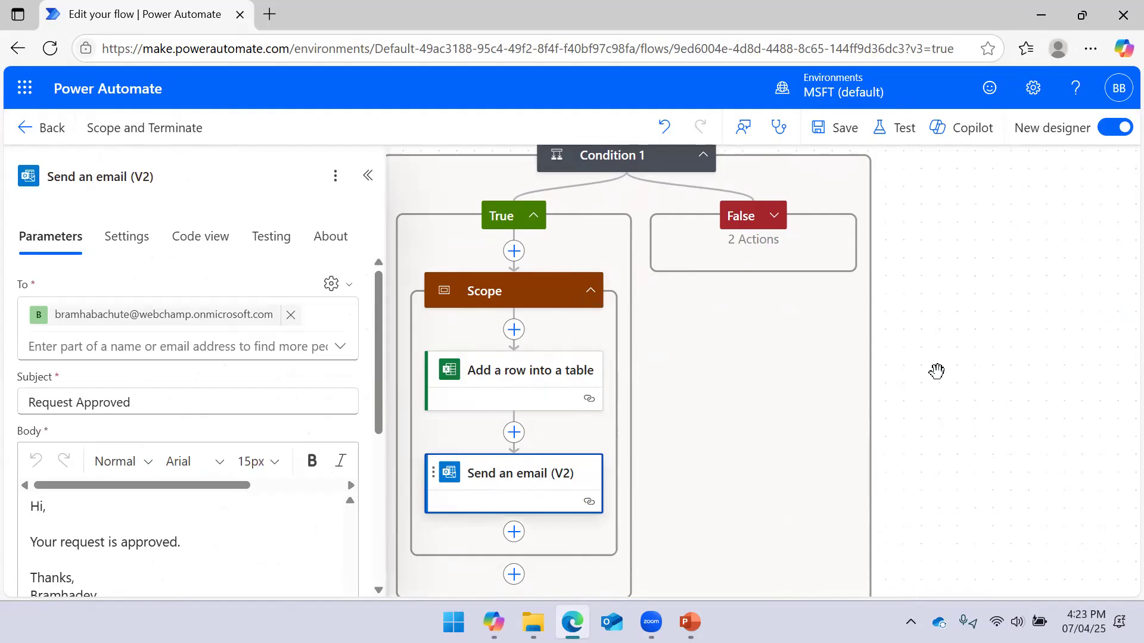
{"action": "left_click", "coordinate": [927, 429]}
{"action": "left_click_drag", "start_coordinate": [927, 429], "coordinate": [923, 375]}
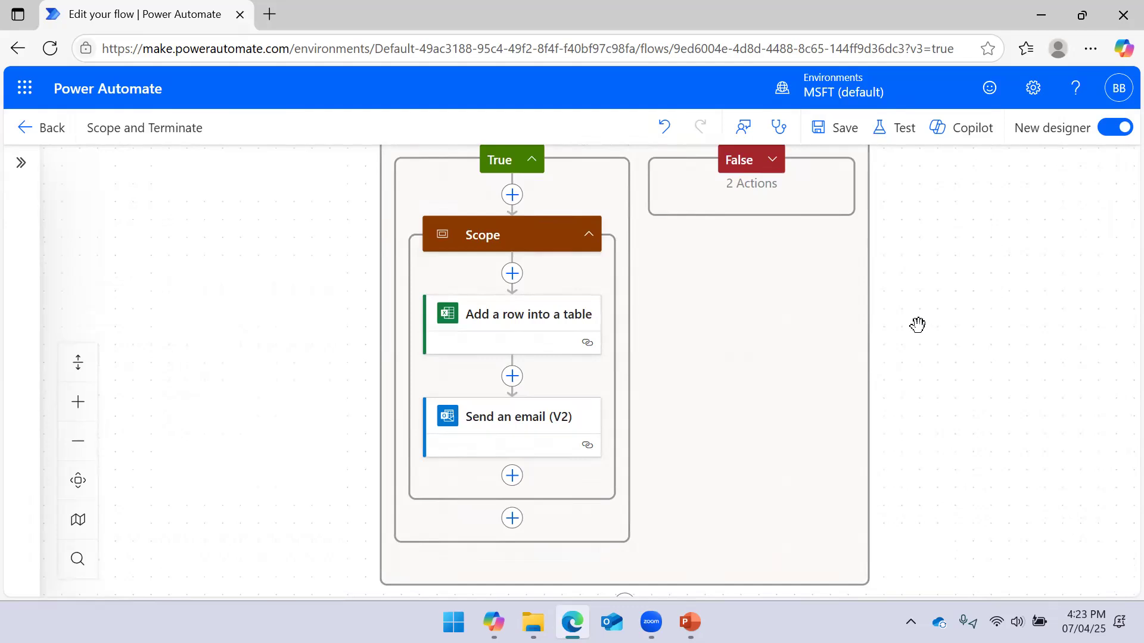
{"action": "left_click_drag", "start_coordinate": [934, 272], "coordinate": [927, 397]}
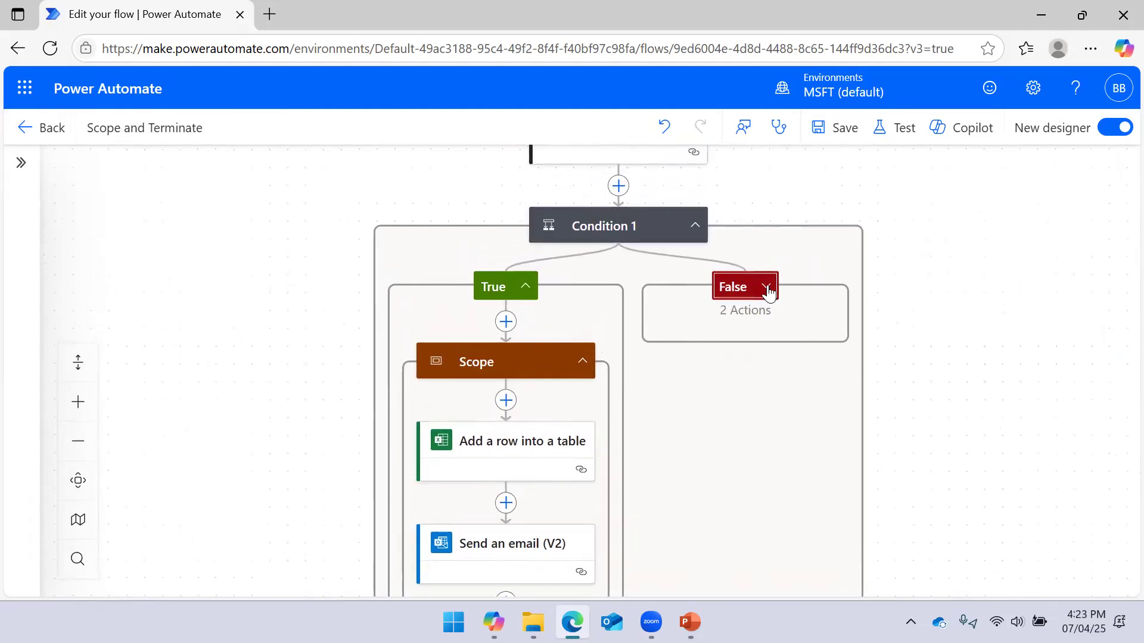
Expand the False branch and Scope 1, showing Send an email (V2) 1 followed by Terminate
{"action": "left_click", "coordinate": [765, 288]}
{"action": "left_click_drag", "start_coordinate": [1010, 372], "coordinate": [996, 319]}
{"action": "left_click", "coordinate": [824, 309]}
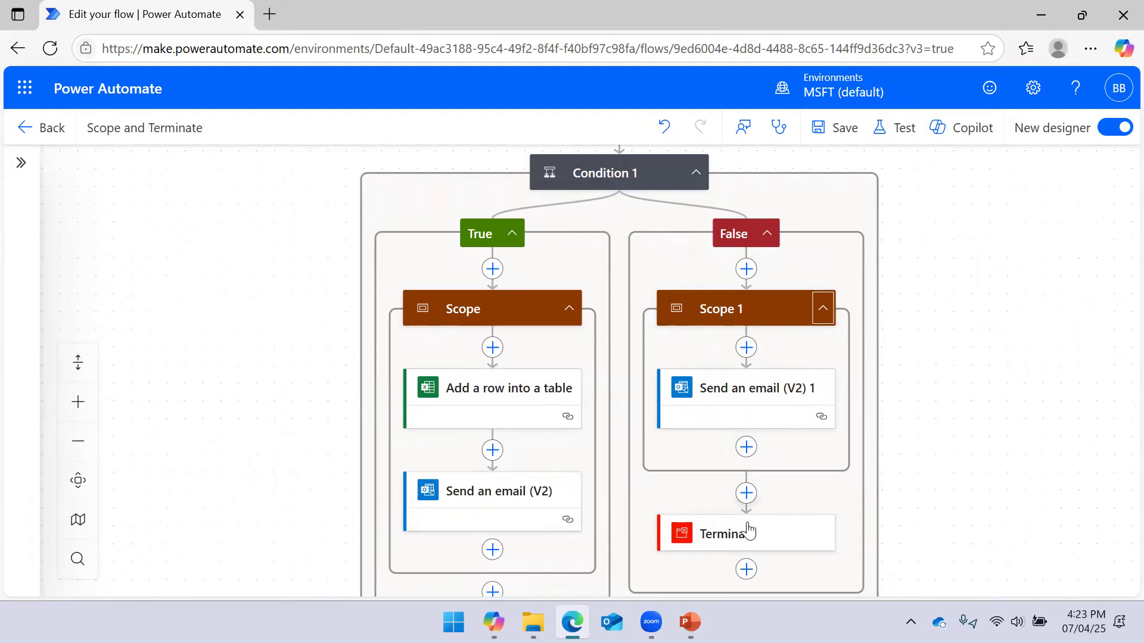
{"action": "left_click_drag", "start_coordinate": [940, 468], "coordinate": [947, 405]}
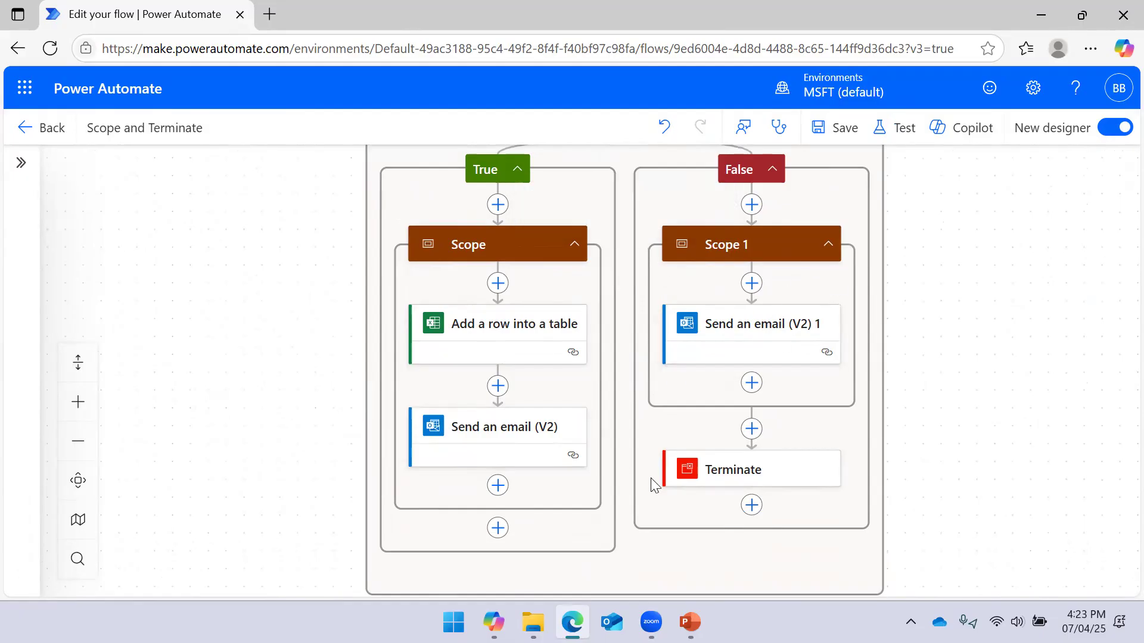
{"action": "left_click_drag", "start_coordinate": [923, 440], "coordinate": [917, 393]}
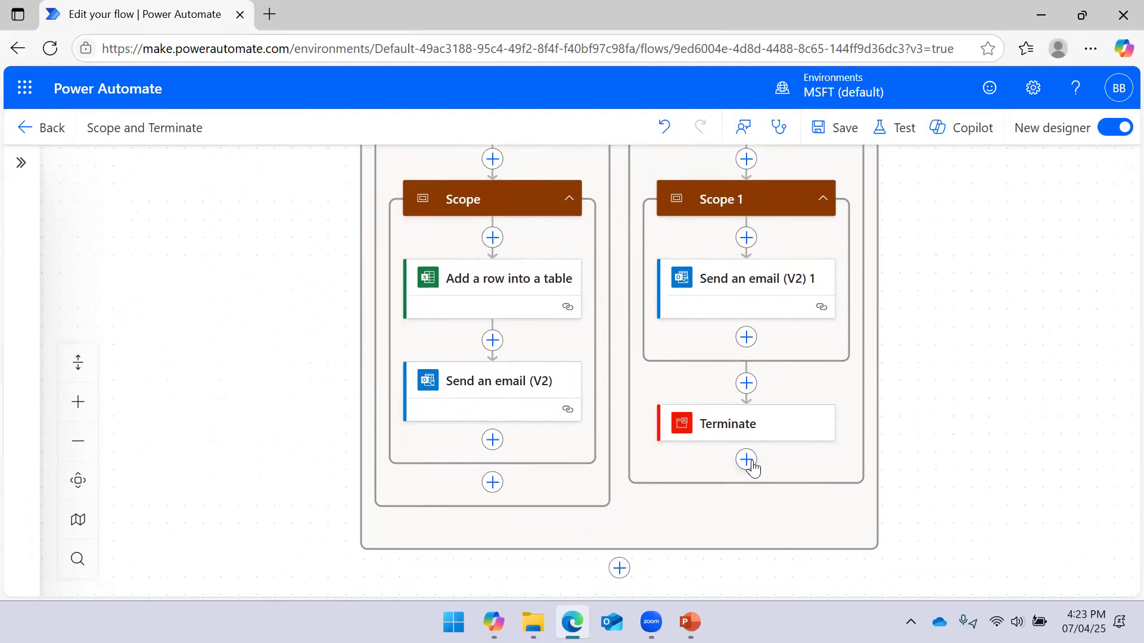
{"action": "left_click_drag", "start_coordinate": [953, 252], "coordinate": [950, 373]}
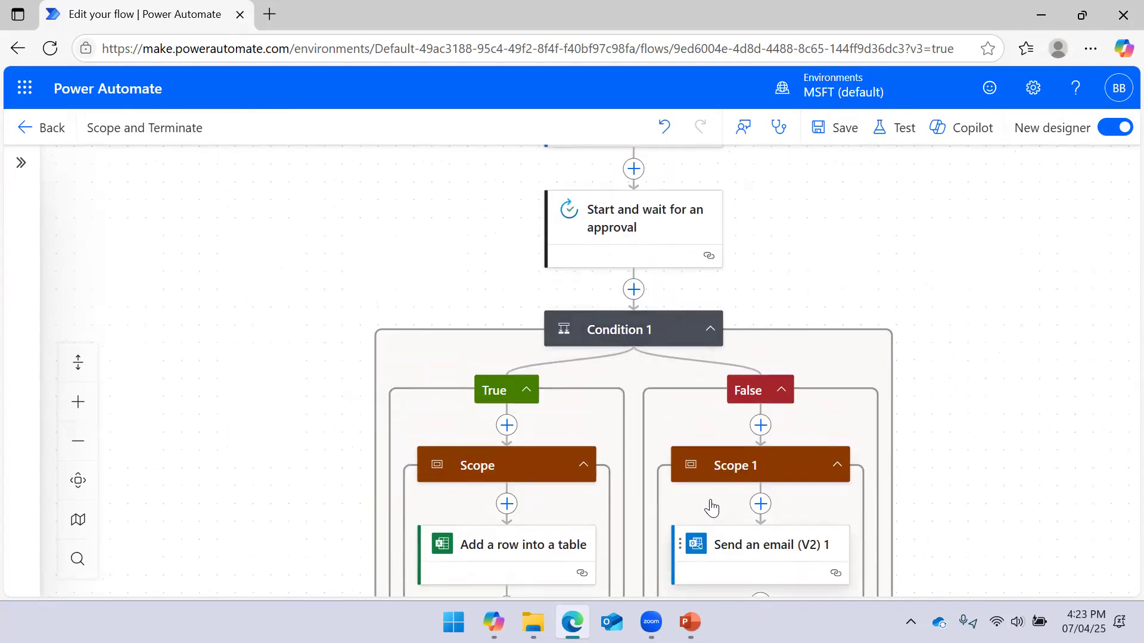
Save the flow and run it as a manual test via Save & Test and Run flow
{"action": "left_click", "coordinate": [892, 144]}
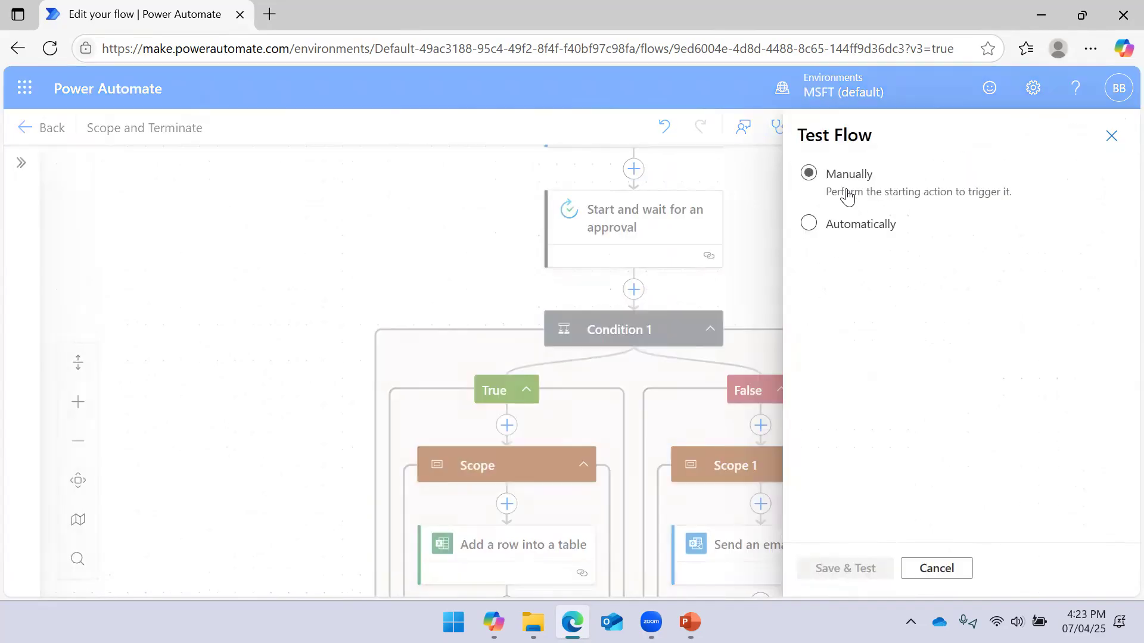
{"action": "left_click", "coordinate": [843, 572]}
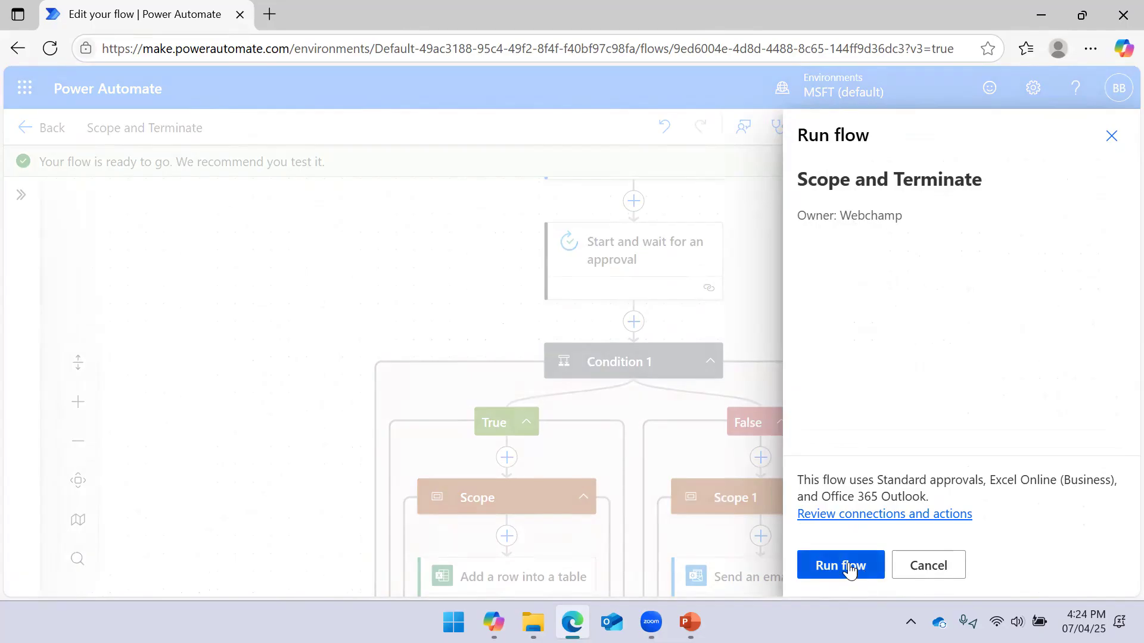
{"action": "left_click", "coordinate": [848, 568]}
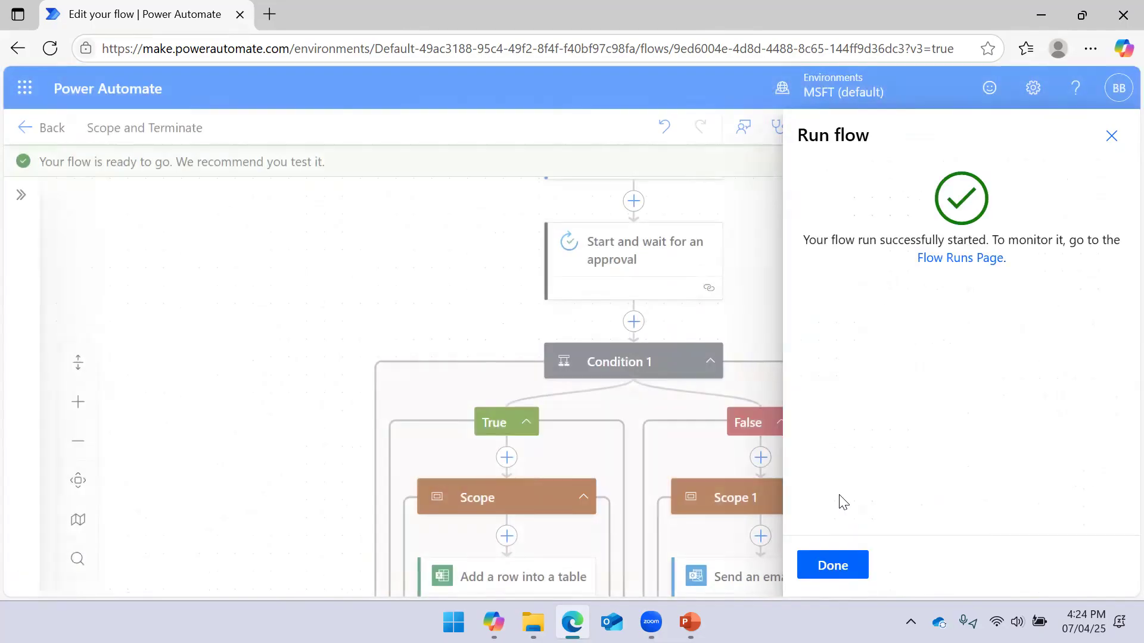
{"action": "left_click", "coordinate": [841, 566]}
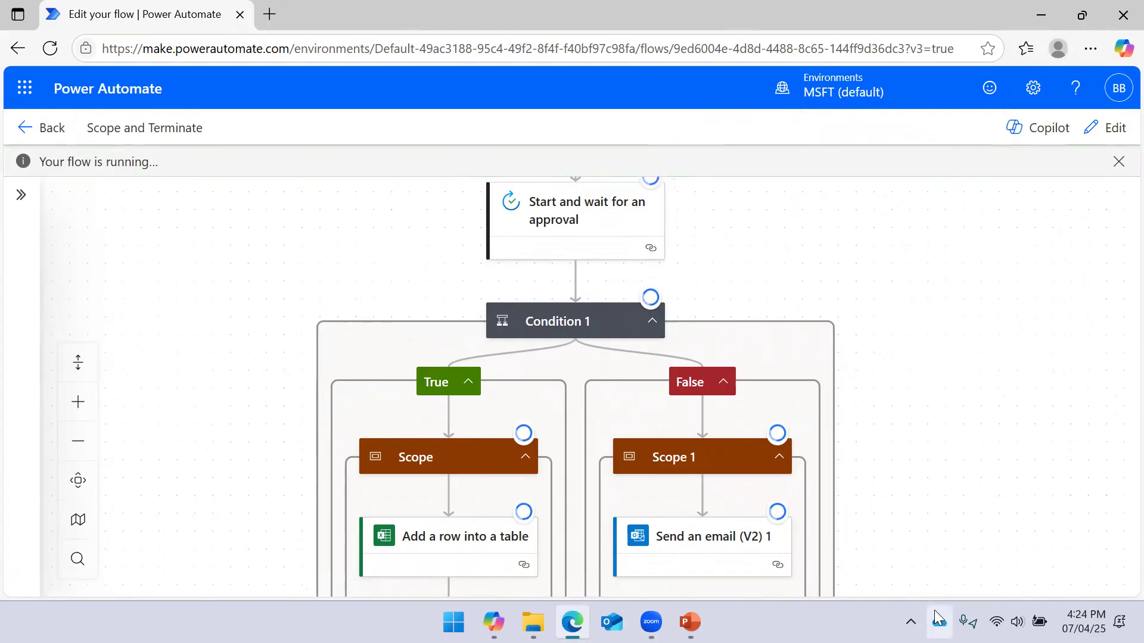
Open the 'Approval for Testing' request in Teams from its approval notification
{"action": "left_click", "coordinate": [911, 622]}
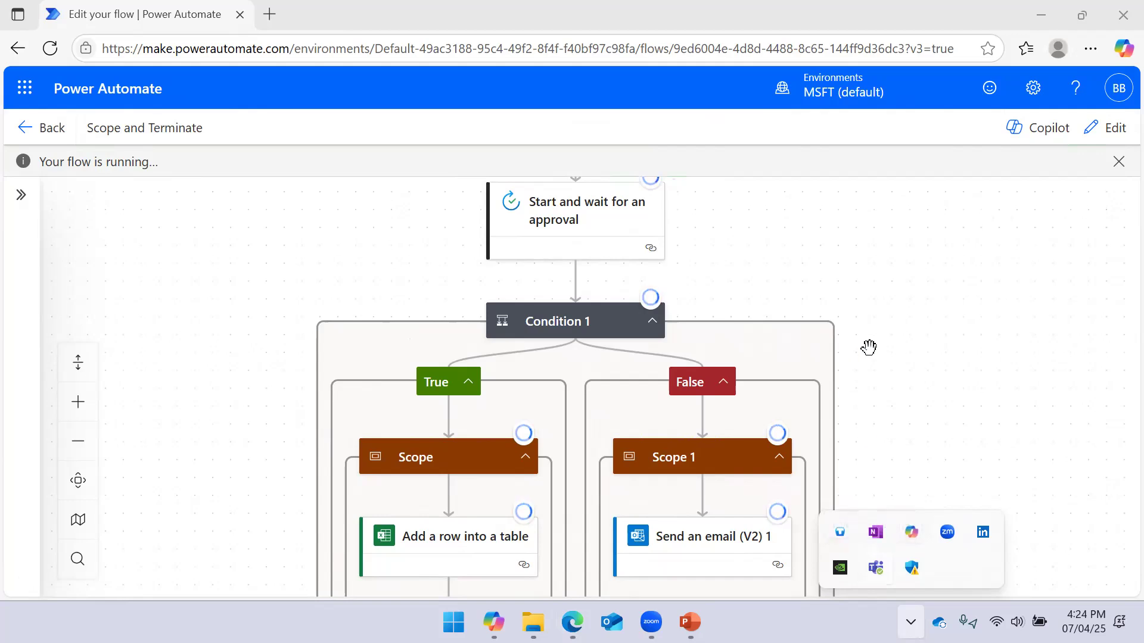
{"action": "left_click", "coordinate": [913, 410]}
{"action": "scroll", "coordinate": [914, 410], "scroll_direction": "up", "scroll_amount": 2}
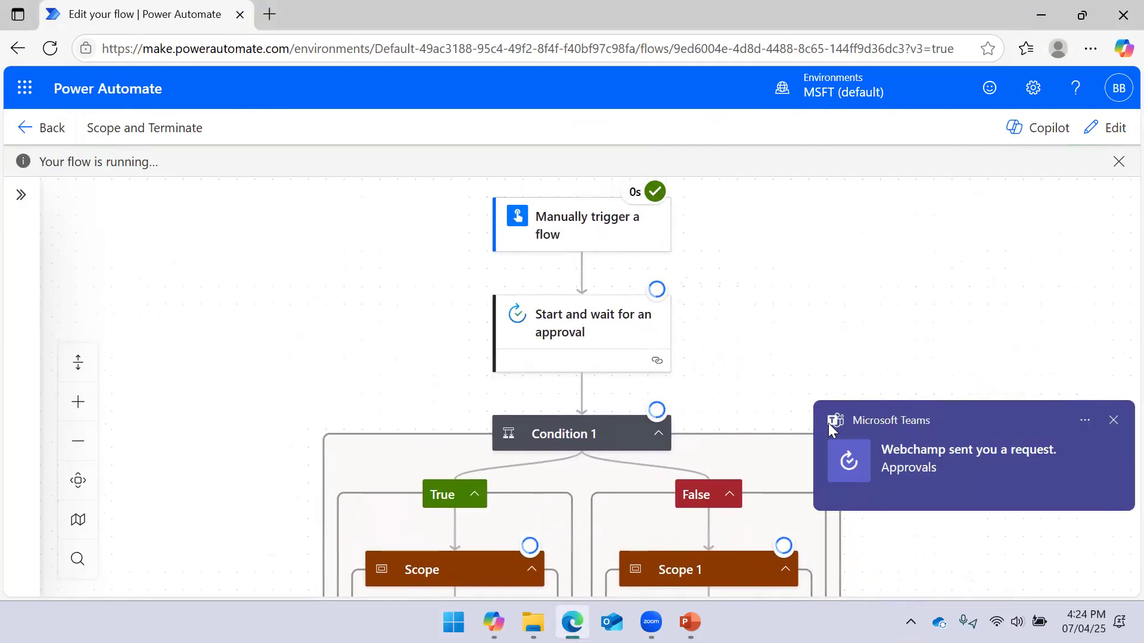
{"action": "left_click", "coordinate": [948, 458]}
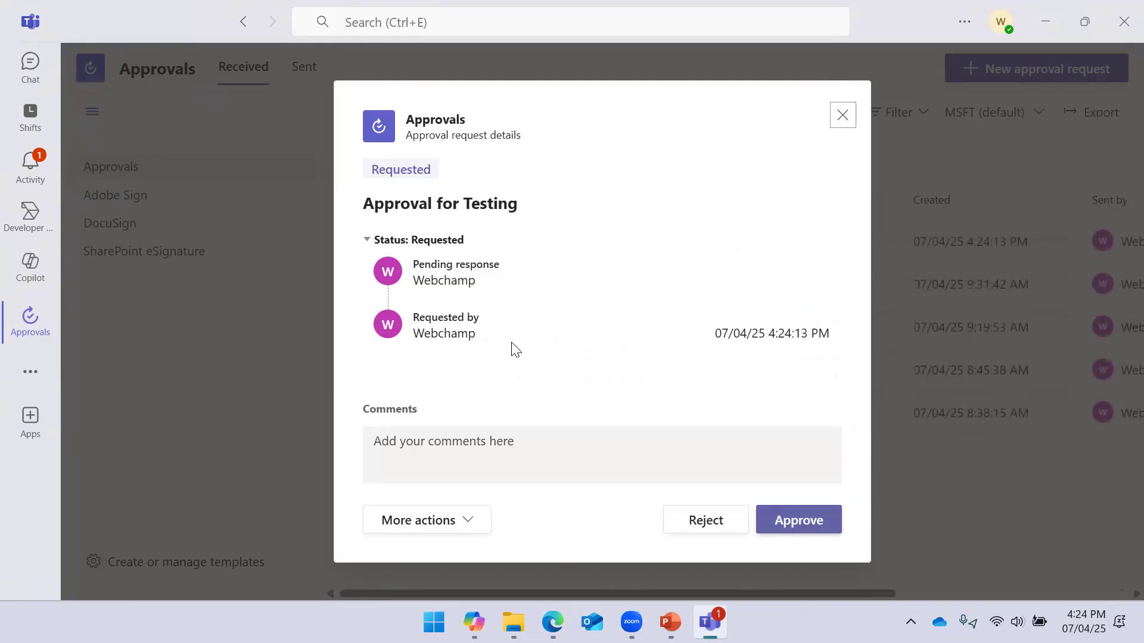
Approve the 'Approval for Testing' request and return to the flow's run view
{"action": "left_click", "coordinate": [790, 529]}
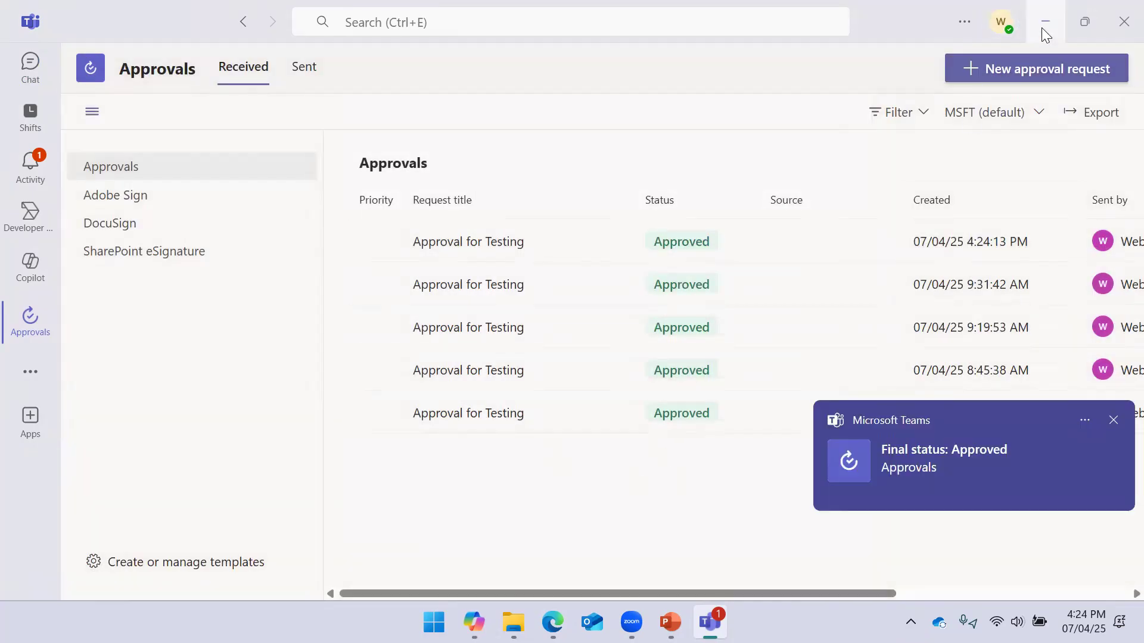
{"action": "left_click", "coordinate": [1042, 28]}
{"action": "left_click_drag", "start_coordinate": [780, 322], "coordinate": [817, 291]}
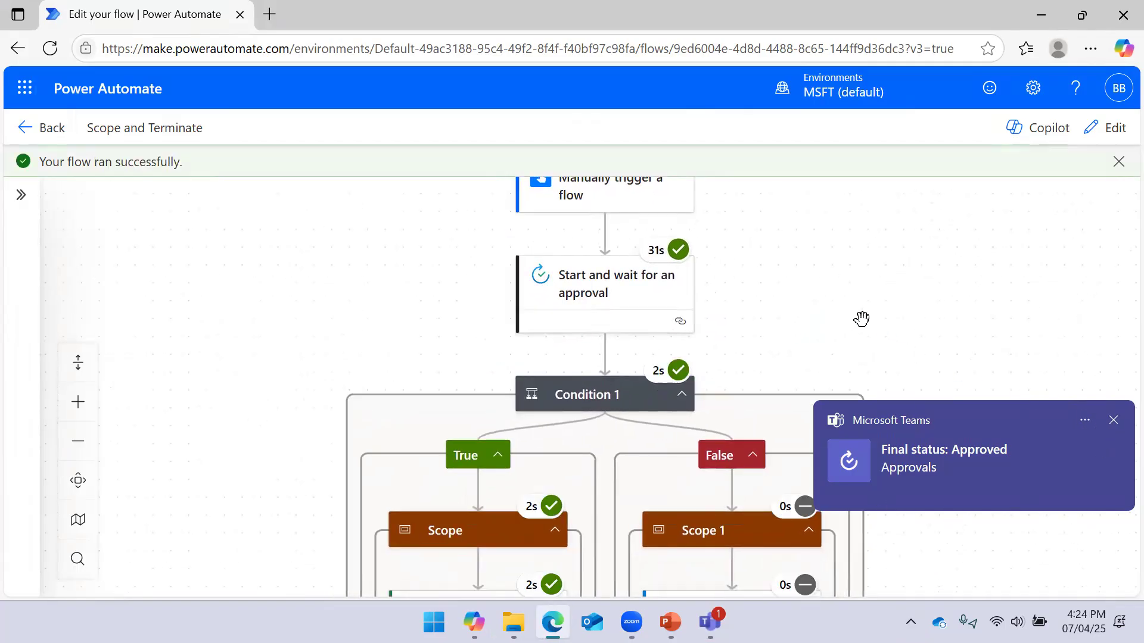
Inspect Condition 1's run results and the skipped Terminate step, then switch to Outlook
{"action": "left_click_drag", "start_coordinate": [986, 465], "coordinate": [1002, 361]}
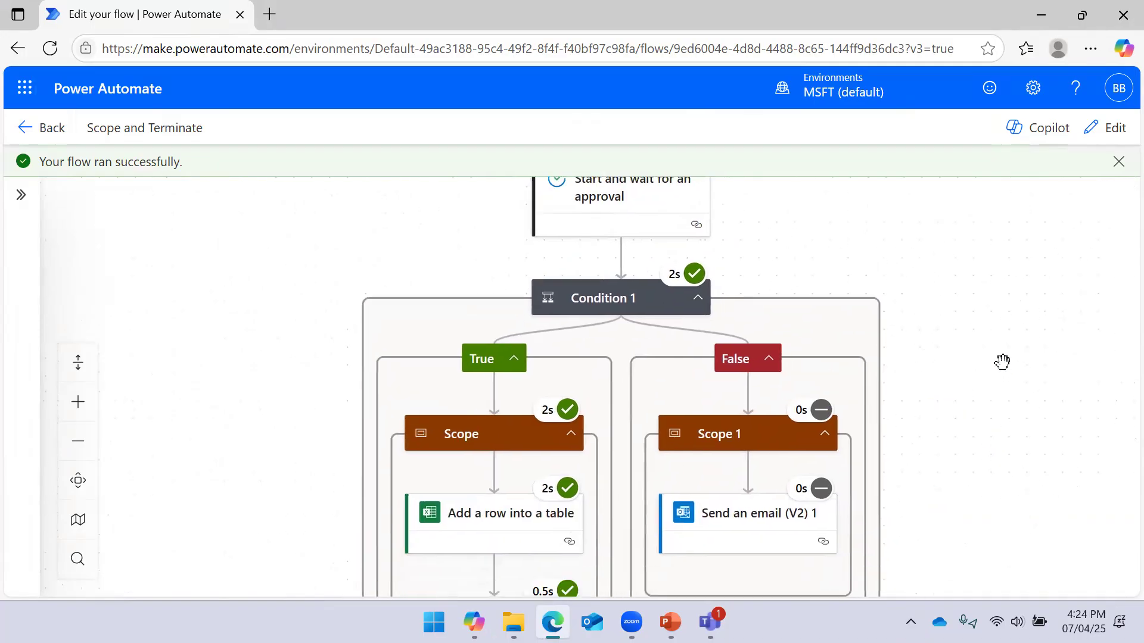
{"action": "left_click", "coordinate": [630, 295]}
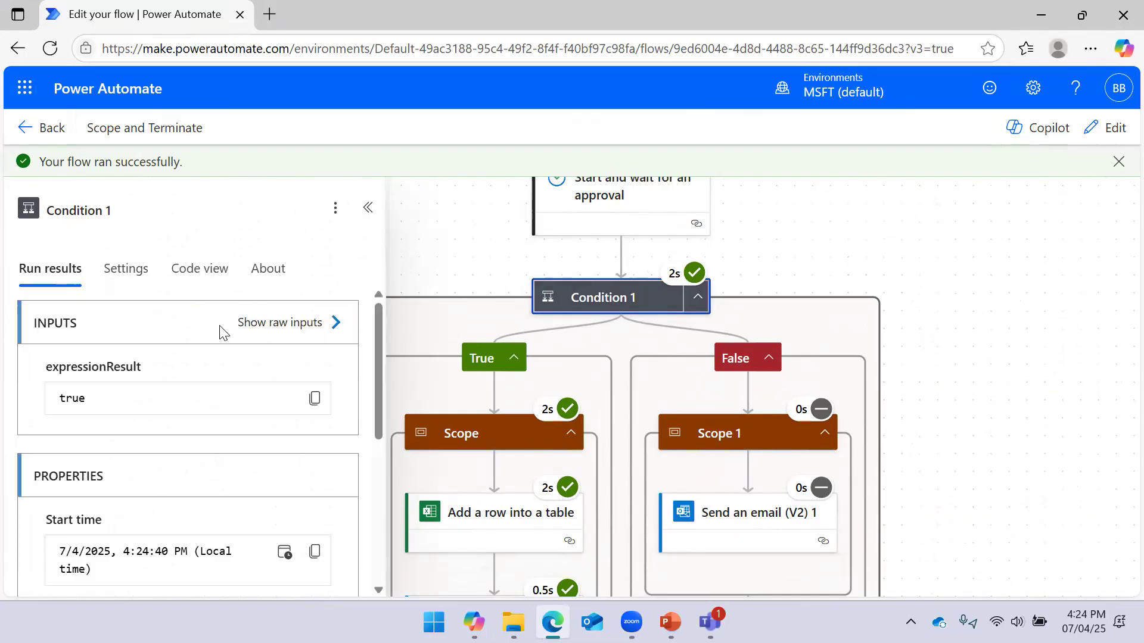
{"action": "scroll", "coordinate": [161, 417], "scroll_direction": "down", "scroll_amount": 5}
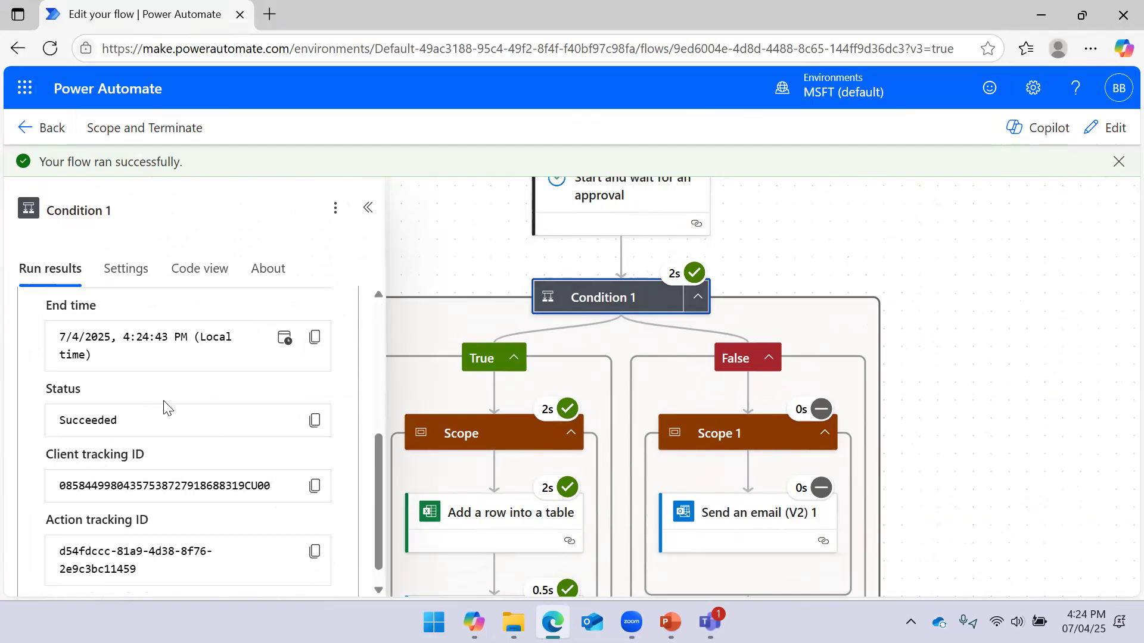
{"action": "scroll", "coordinate": [179, 397], "scroll_direction": "up", "scroll_amount": 2}
{"action": "scroll", "coordinate": [181, 393], "scroll_direction": "up", "scroll_amount": 3}
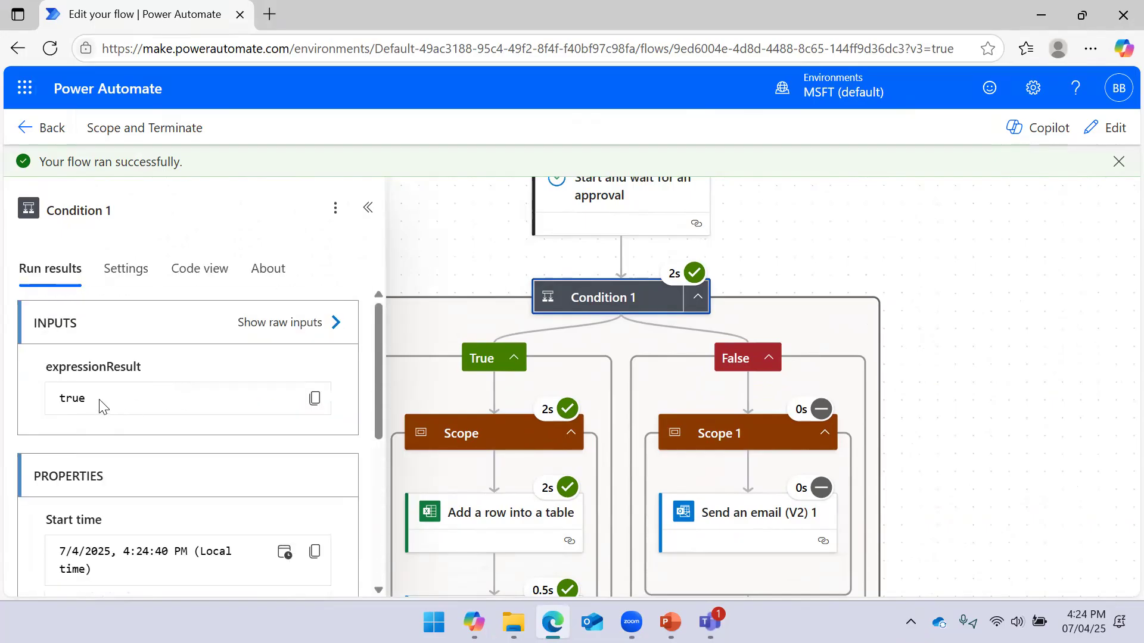
{"action": "left_click", "coordinate": [858, 245]}
{"action": "left_click_drag", "start_coordinate": [1020, 345], "coordinate": [1033, 186]}
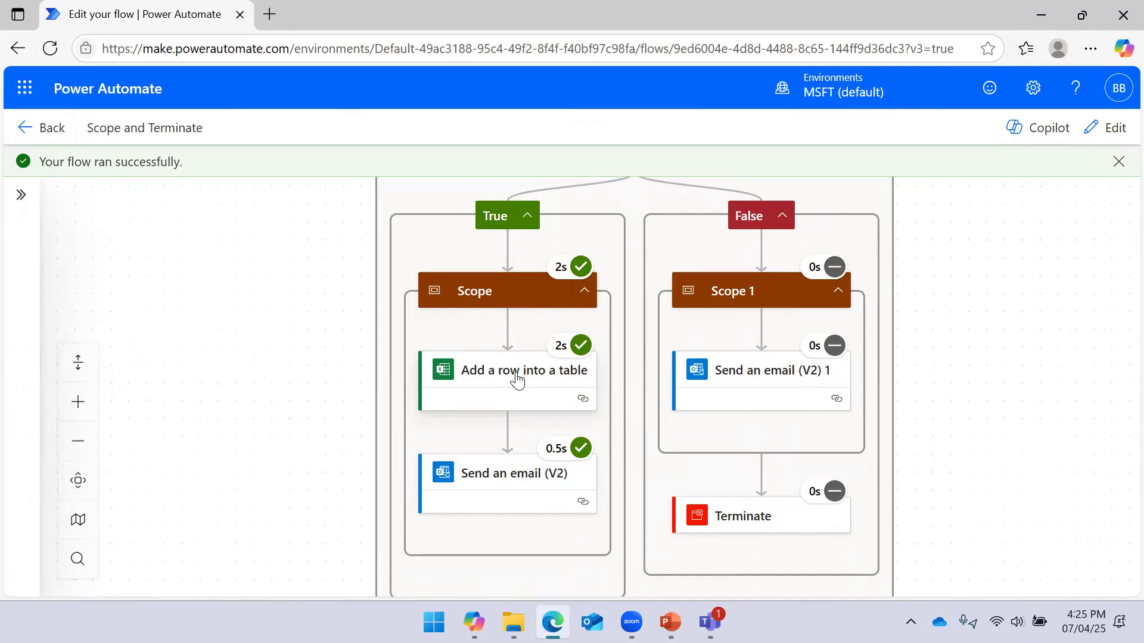
{"action": "left_click", "coordinate": [591, 622]}
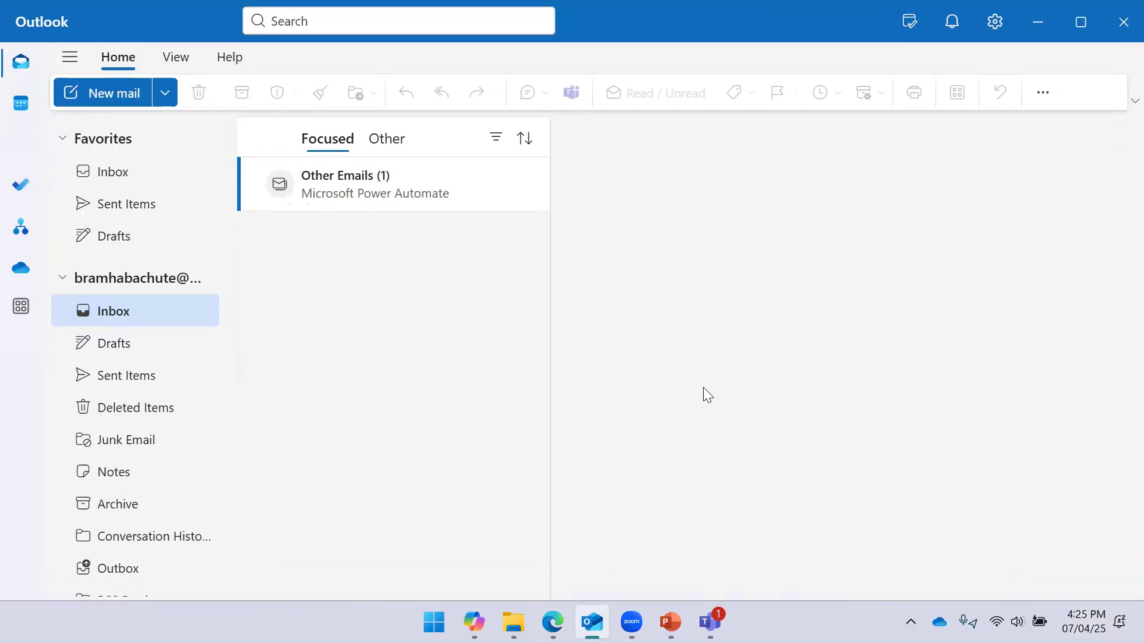
Review the Power Automate emails and delete the Approval for Testing email from the inbox
{"action": "left_click", "coordinate": [158, 207]}
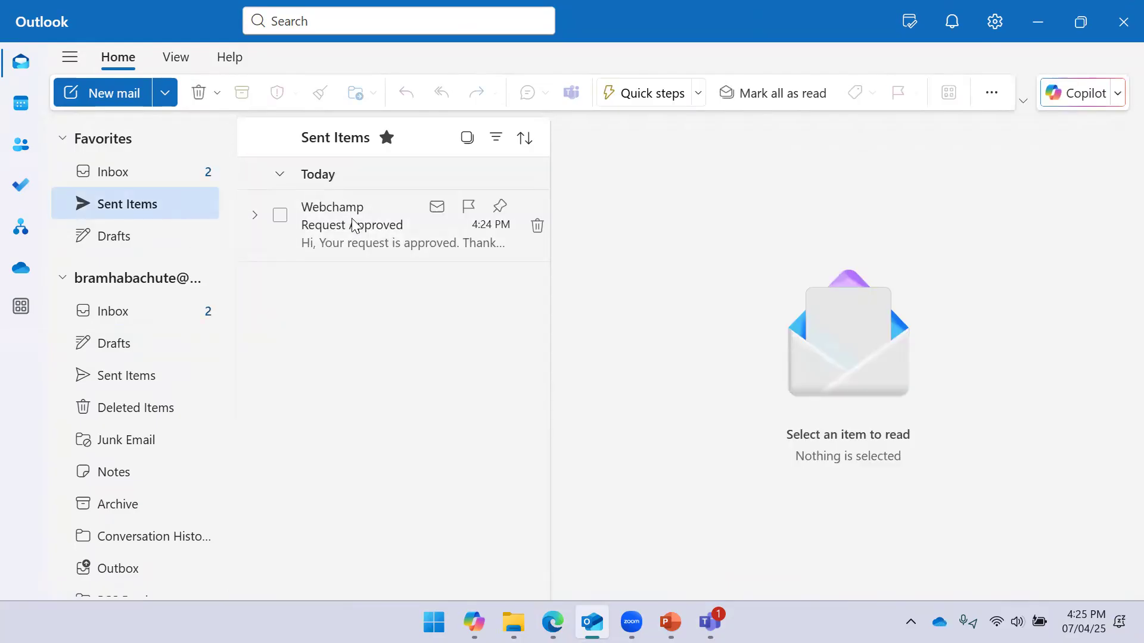
{"action": "left_click", "coordinate": [381, 225]}
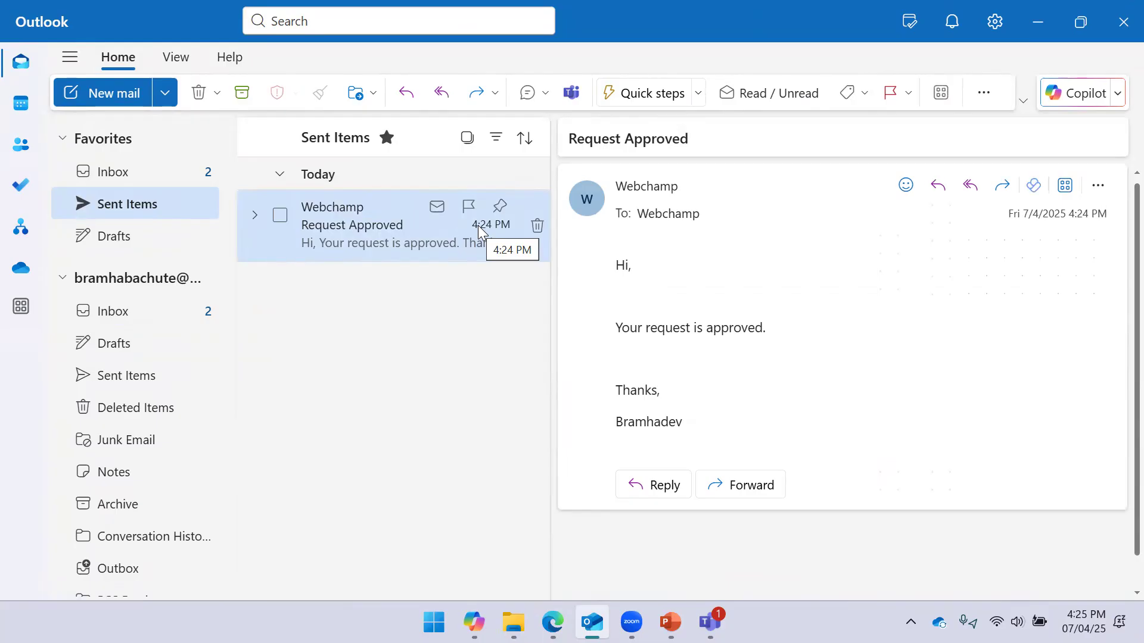
{"action": "left_click", "coordinate": [150, 182]}
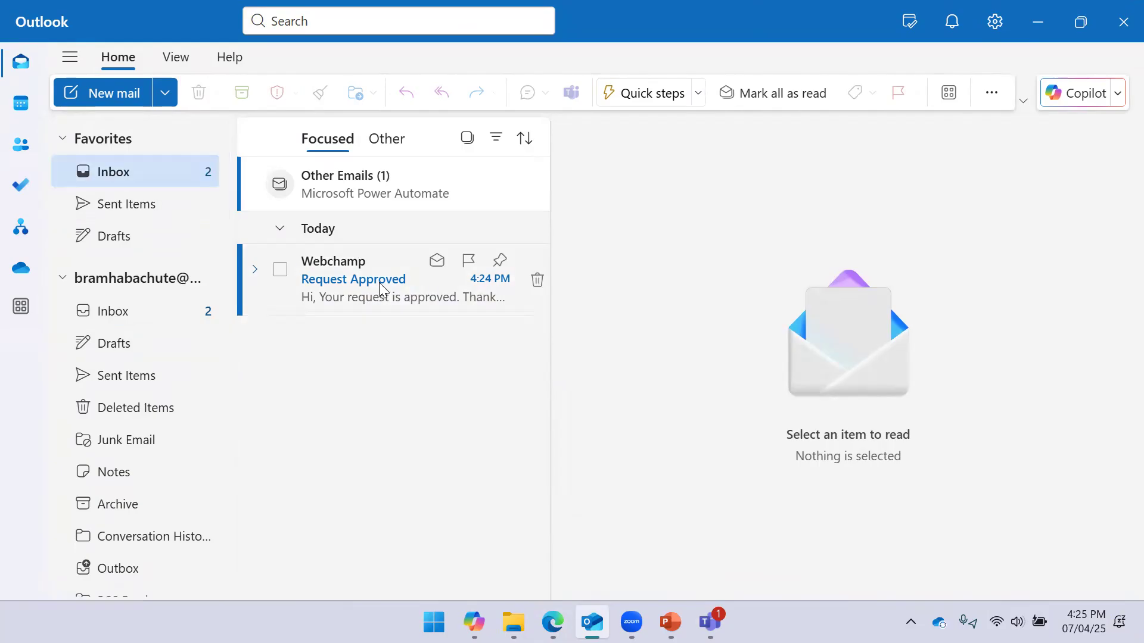
{"action": "left_click", "coordinate": [345, 278]}
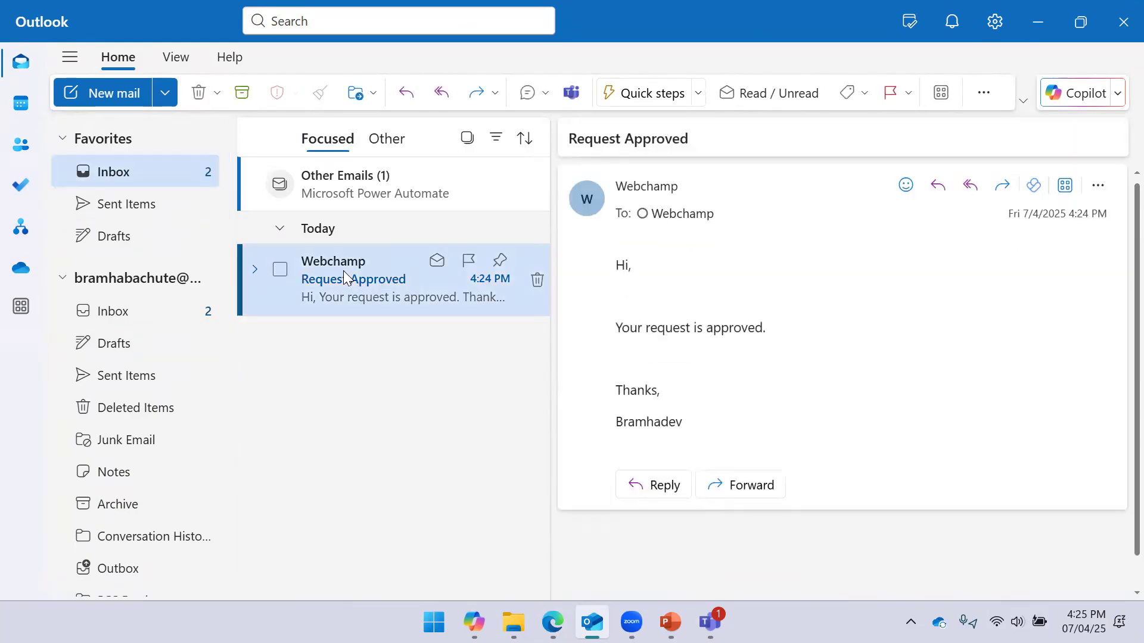
{"action": "left_click", "coordinate": [336, 186]}
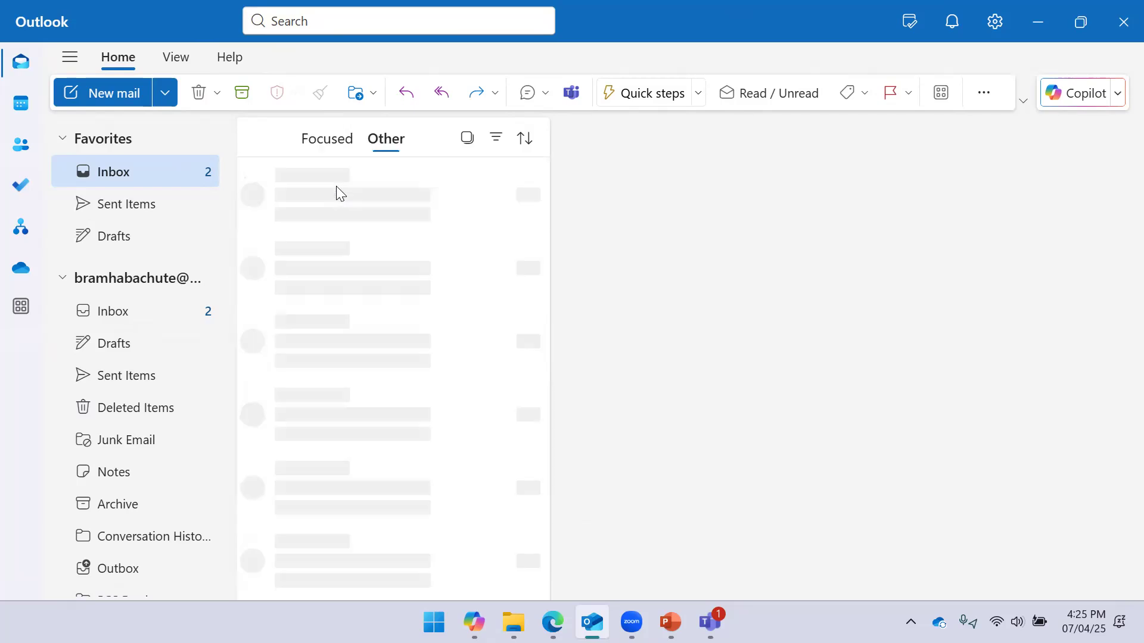
{"action": "left_click", "coordinate": [331, 228]}
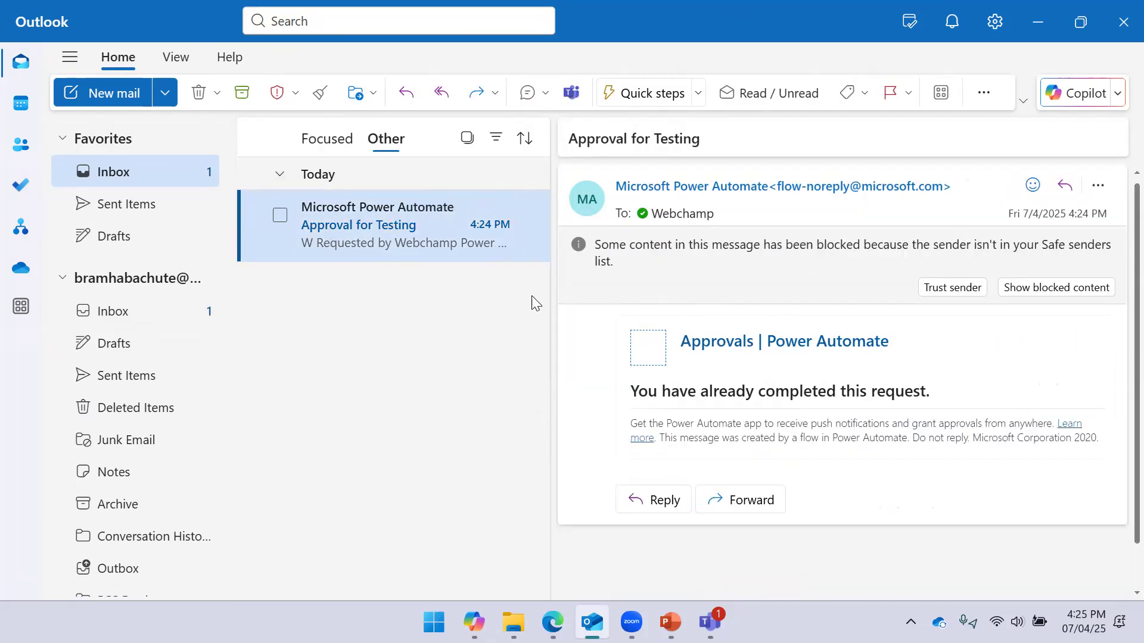
{"action": "left_click", "coordinate": [468, 138]}
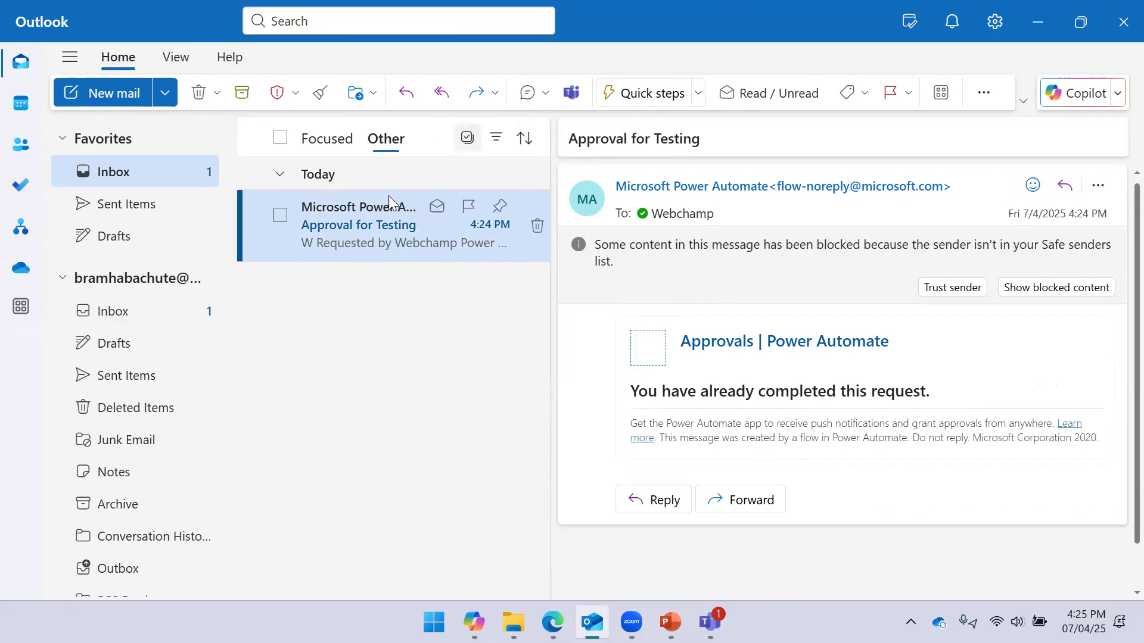
{"action": "left_click", "coordinate": [280, 138]}
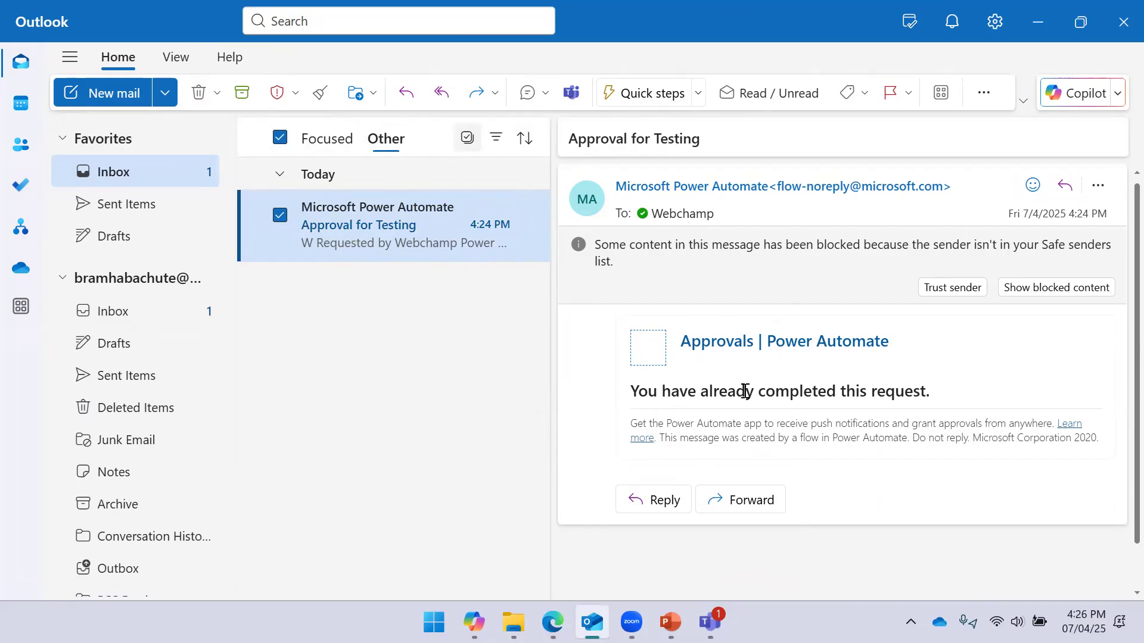
{"action": "left_click", "coordinate": [202, 99]}
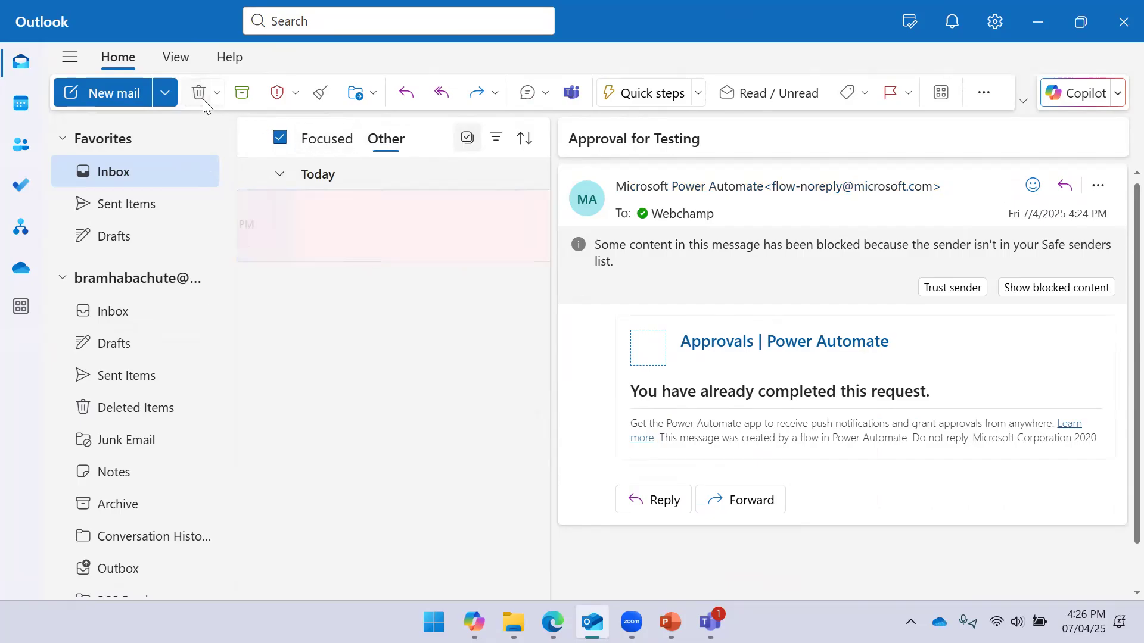
Delete the Request Approved message from Sent Items and minimise Outlook
{"action": "left_click", "coordinate": [136, 218]}
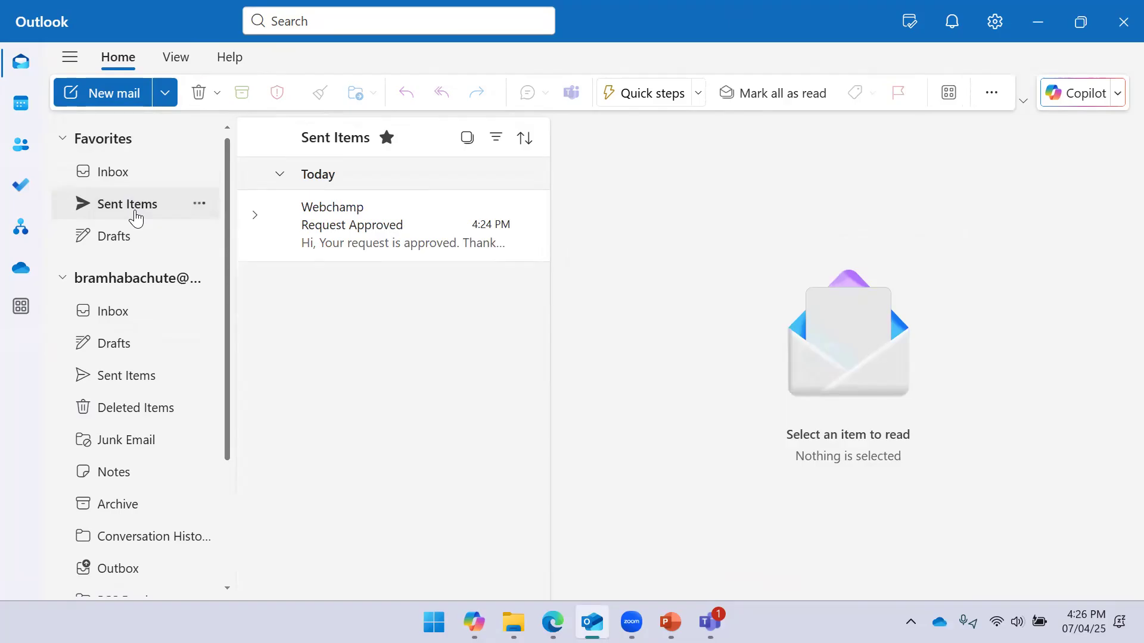
{"action": "left_click", "coordinate": [467, 139]}
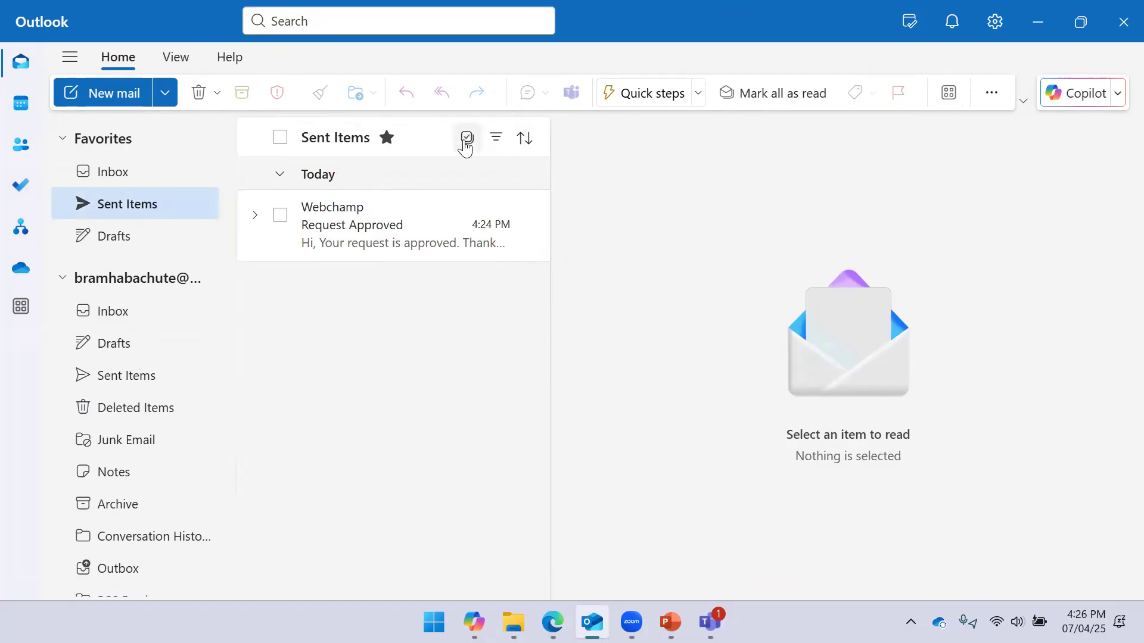
{"action": "left_click", "coordinate": [282, 138]}
{"action": "left_click", "coordinate": [198, 97]}
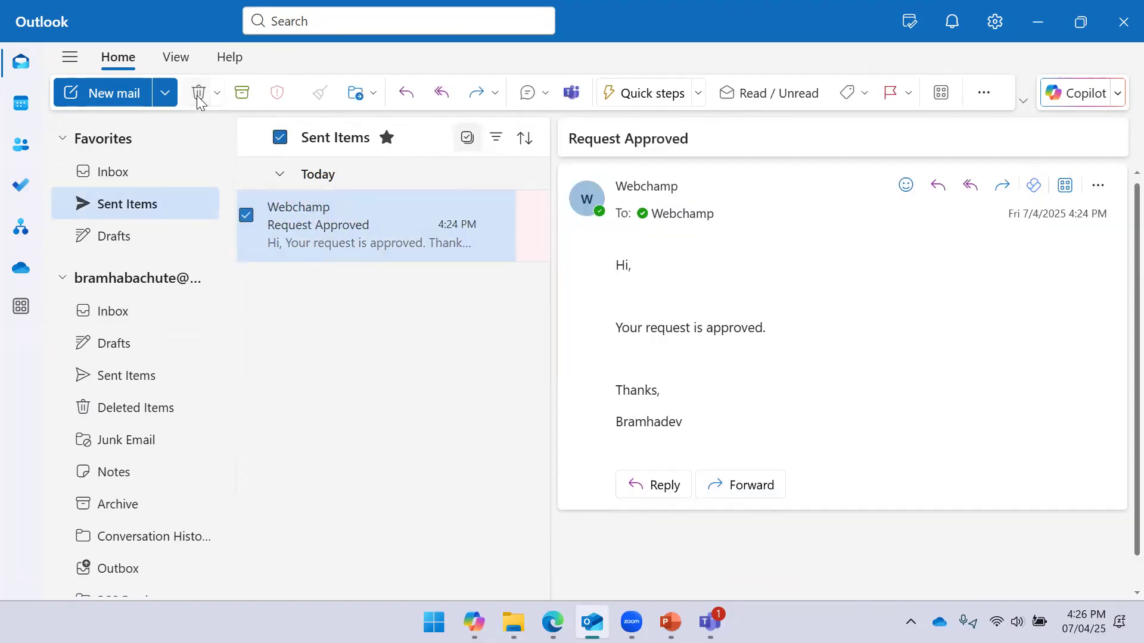
{"action": "left_click", "coordinate": [1038, 22]}
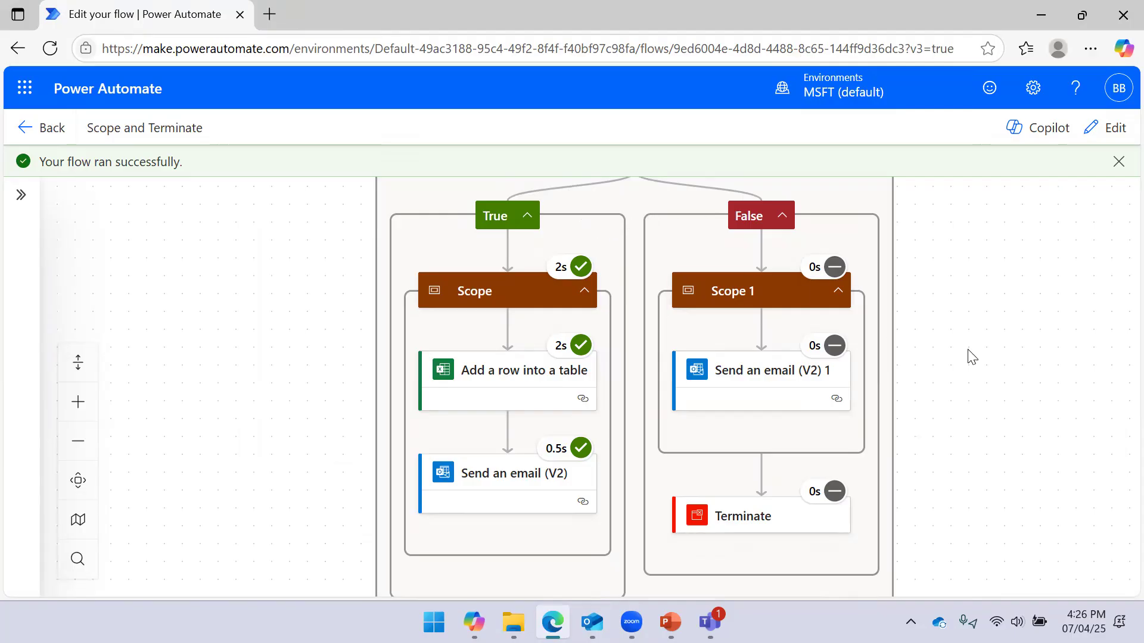
Inspect the successful run's Condition 1 and the results of both True and False branches
{"action": "left_click_drag", "start_coordinate": [966, 345], "coordinate": [958, 318]}
{"action": "left_click_drag", "start_coordinate": [959, 271], "coordinate": [958, 329]}
{"action": "left_click_drag", "start_coordinate": [968, 272], "coordinate": [977, 249]}
{"action": "left_click_drag", "start_coordinate": [954, 359], "coordinate": [973, 316]}
{"action": "left_click_drag", "start_coordinate": [948, 378], "coordinate": [965, 351]}
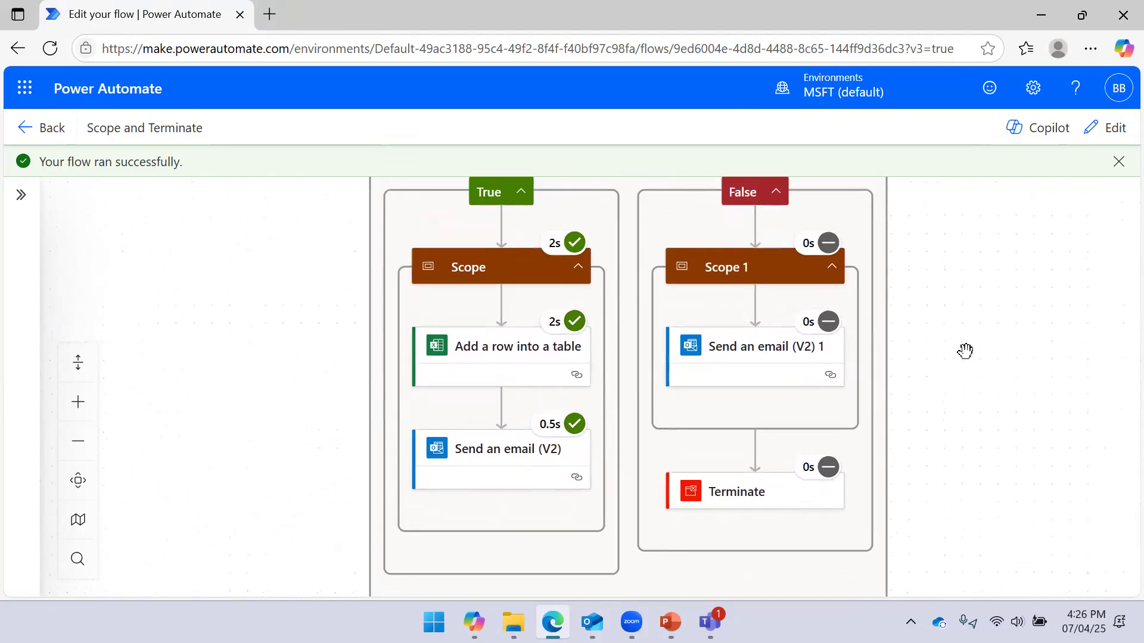
Switch the flow to edit mode and check Condition 1, with Scope 1 and Terminate visible
{"action": "left_click", "coordinate": [1105, 127]}
{"action": "left_click_drag", "start_coordinate": [989, 217], "coordinate": [1003, 386]}
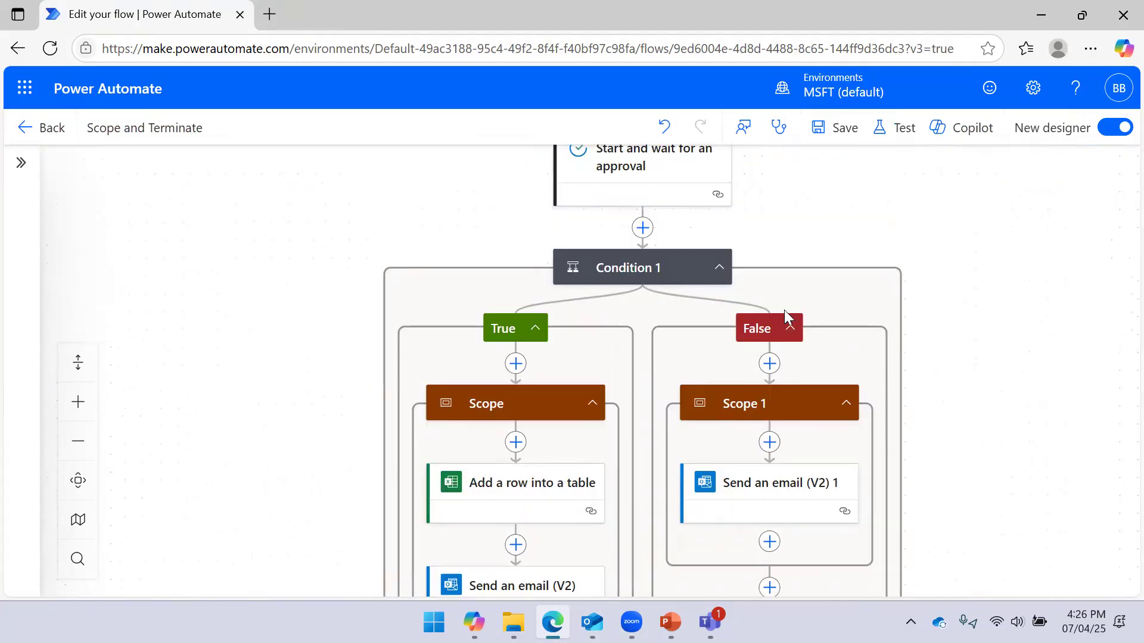
{"action": "left_click", "coordinate": [632, 266]}
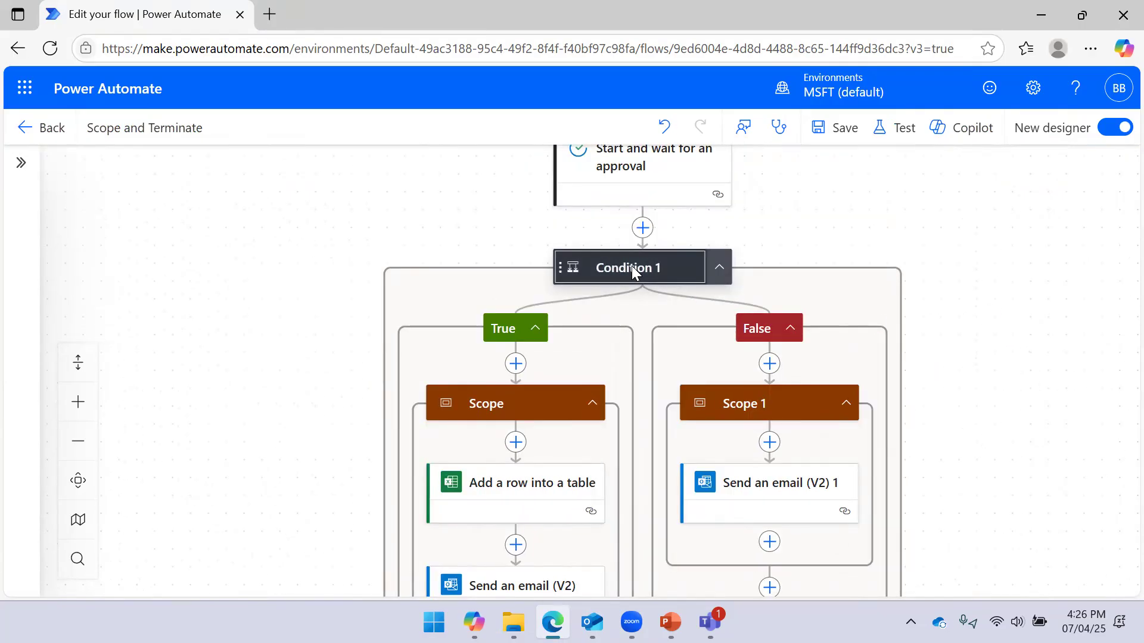
{"action": "left_click", "coordinate": [518, 238]}
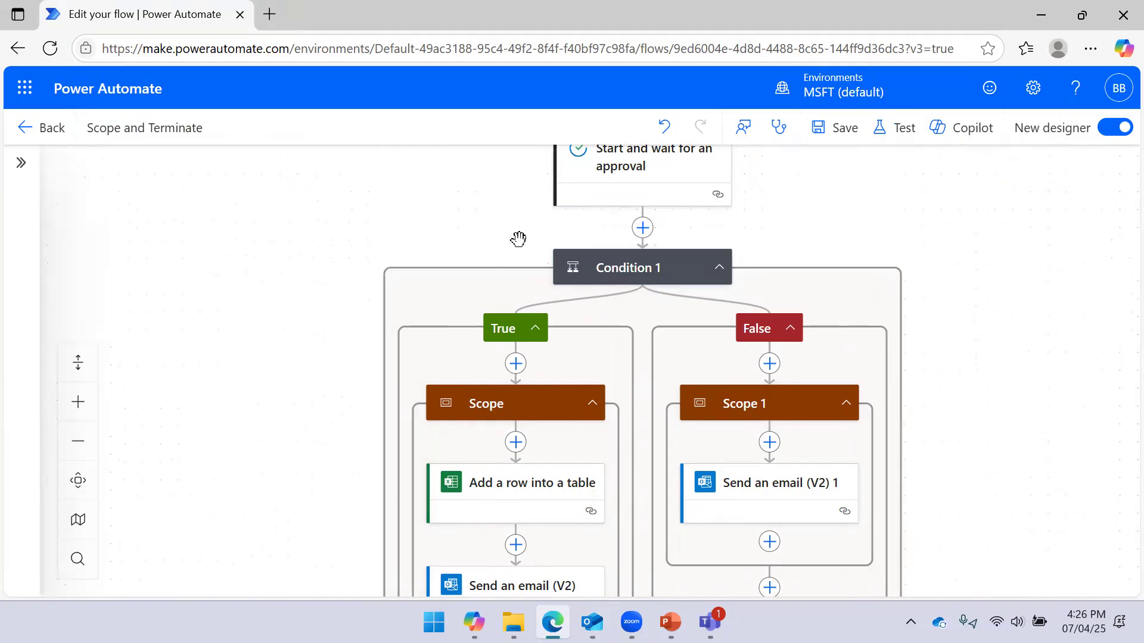
{"action": "left_click_drag", "start_coordinate": [987, 388], "coordinate": [747, 304]}
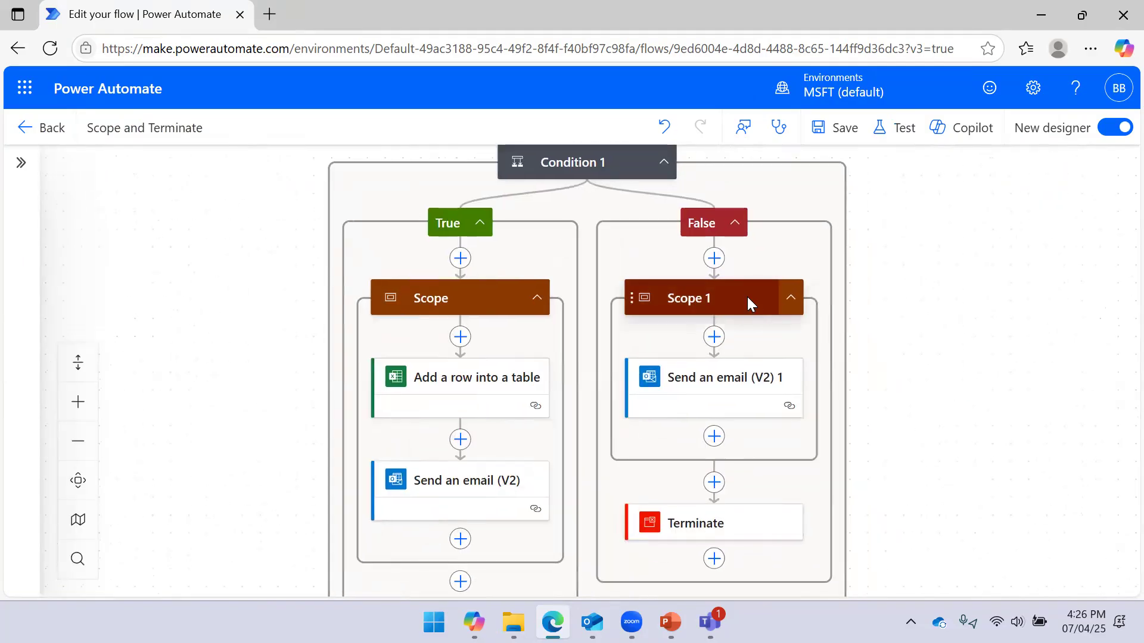
{"action": "left_click", "coordinate": [719, 232]}
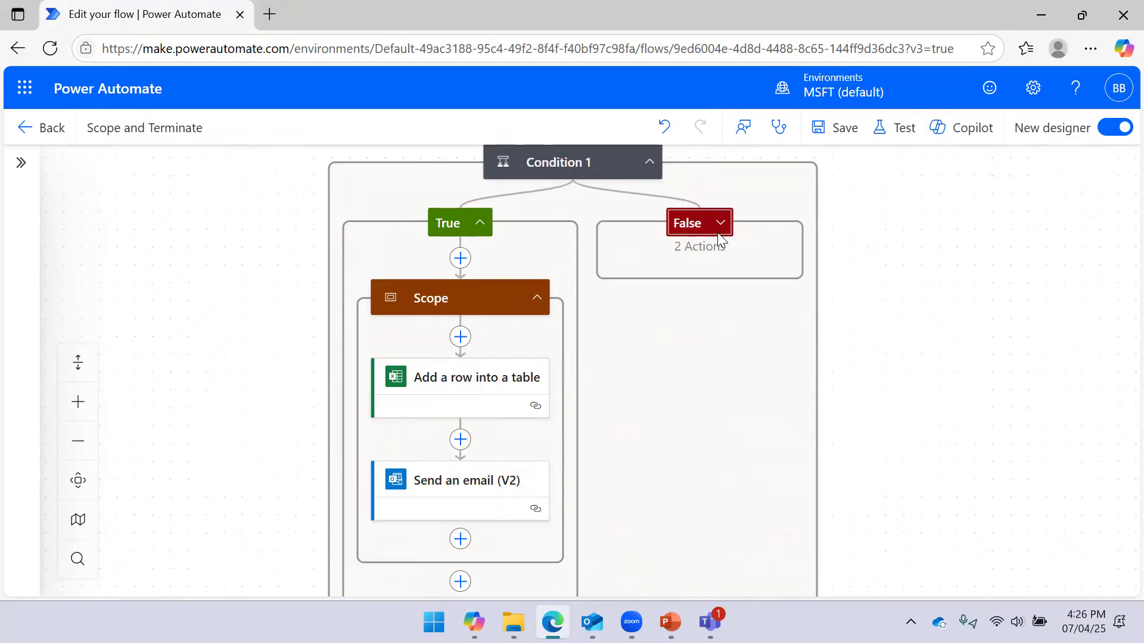
{"action": "left_click", "coordinate": [719, 234]}
{"action": "left_click", "coordinate": [732, 299]}
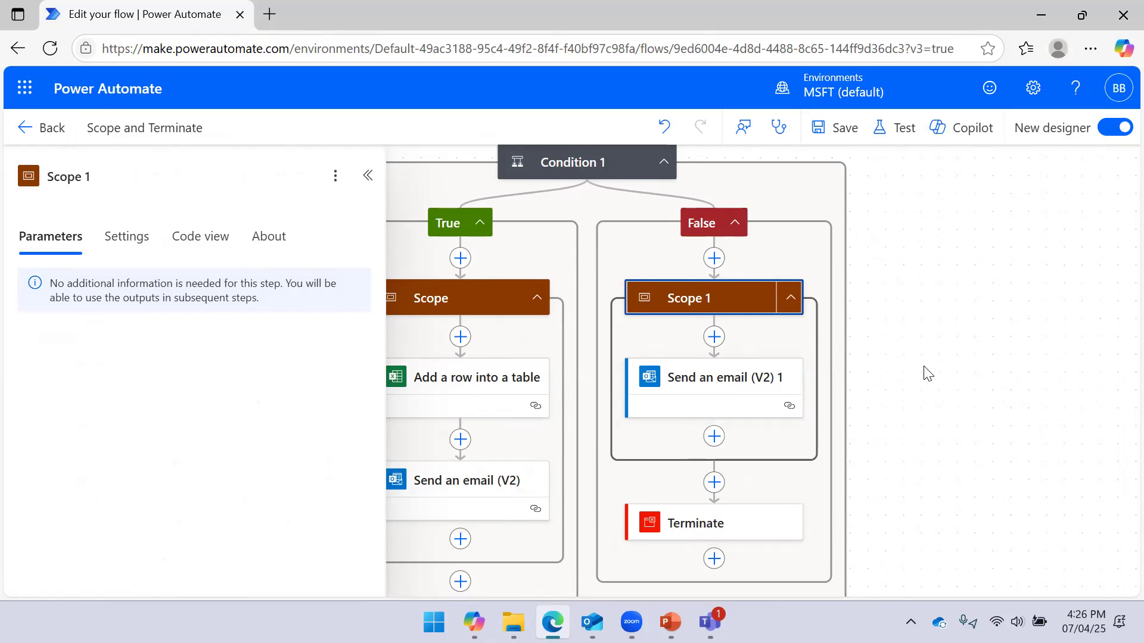
{"action": "scroll", "coordinate": [893, 321], "scroll_direction": "down", "scroll_amount": 2}
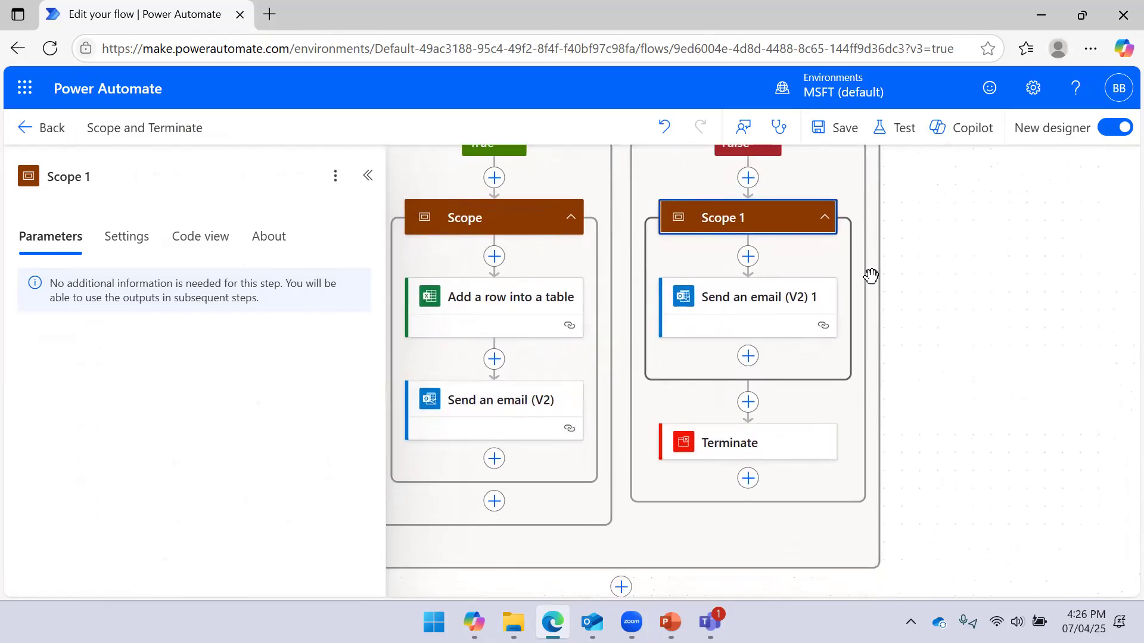
{"action": "left_click", "coordinate": [748, 313]}
{"action": "left_click", "coordinate": [1030, 298]}
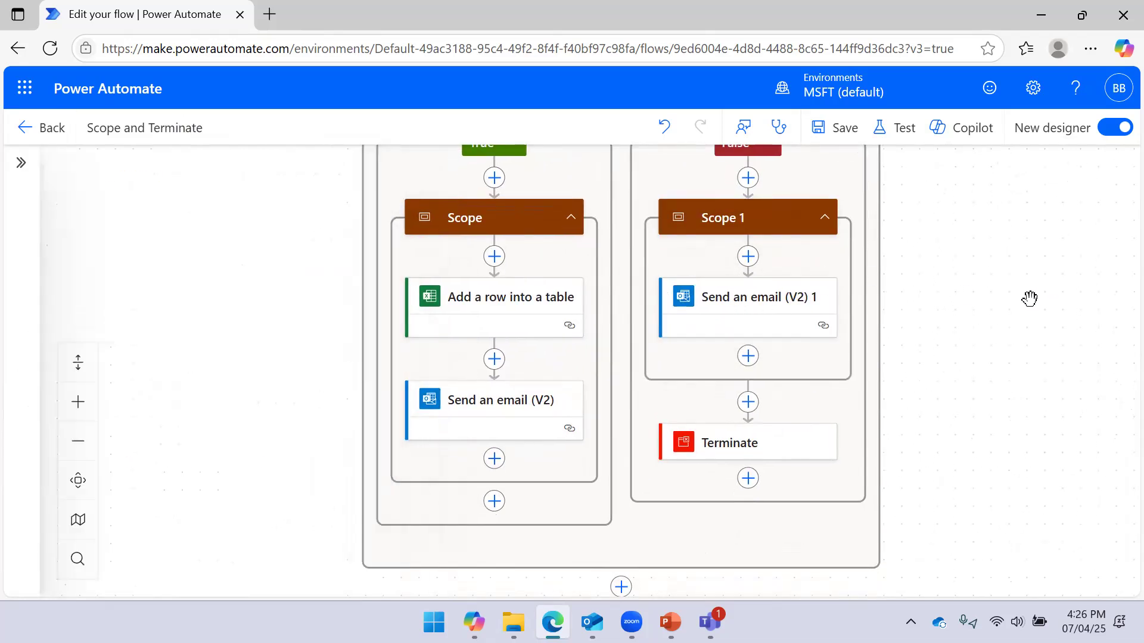
Set the Terminate action's status to Succeeded, after trying Failed and Cancelled, then save the flow
{"action": "left_click", "coordinate": [761, 444]}
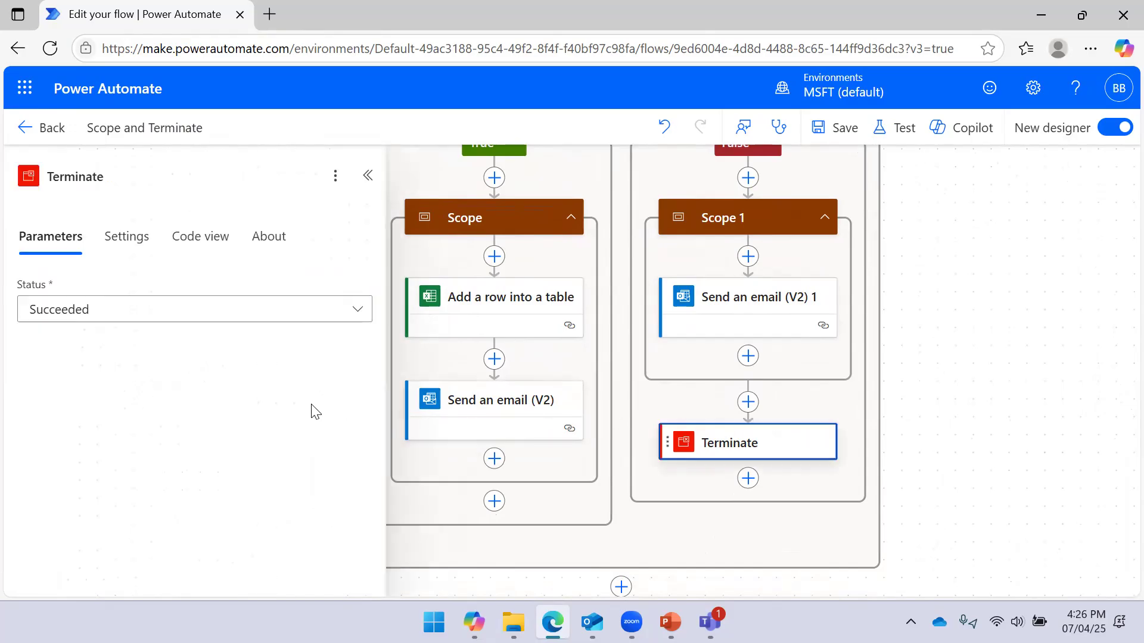
{"action": "left_click", "coordinate": [166, 322]}
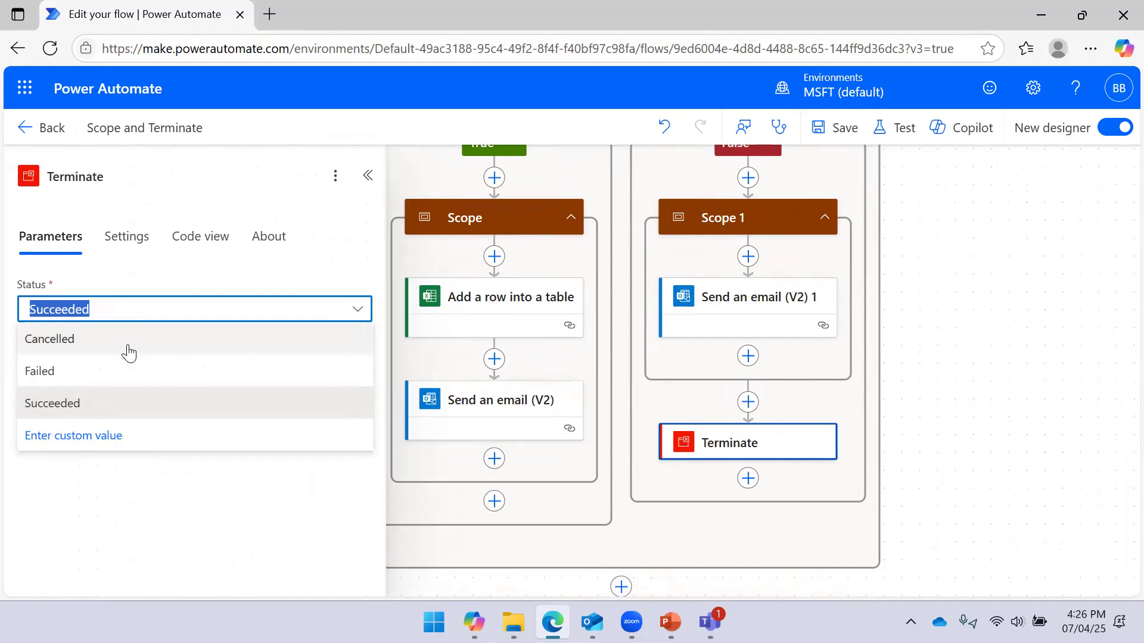
{"action": "left_click", "coordinate": [91, 372]}
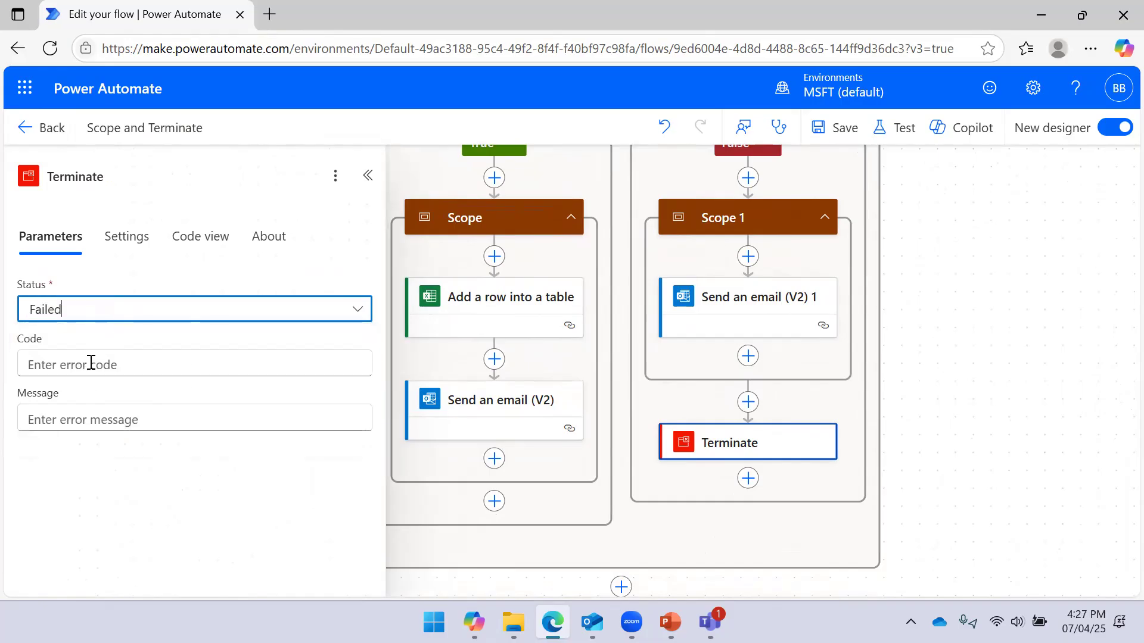
{"action": "left_click", "coordinate": [92, 363]}
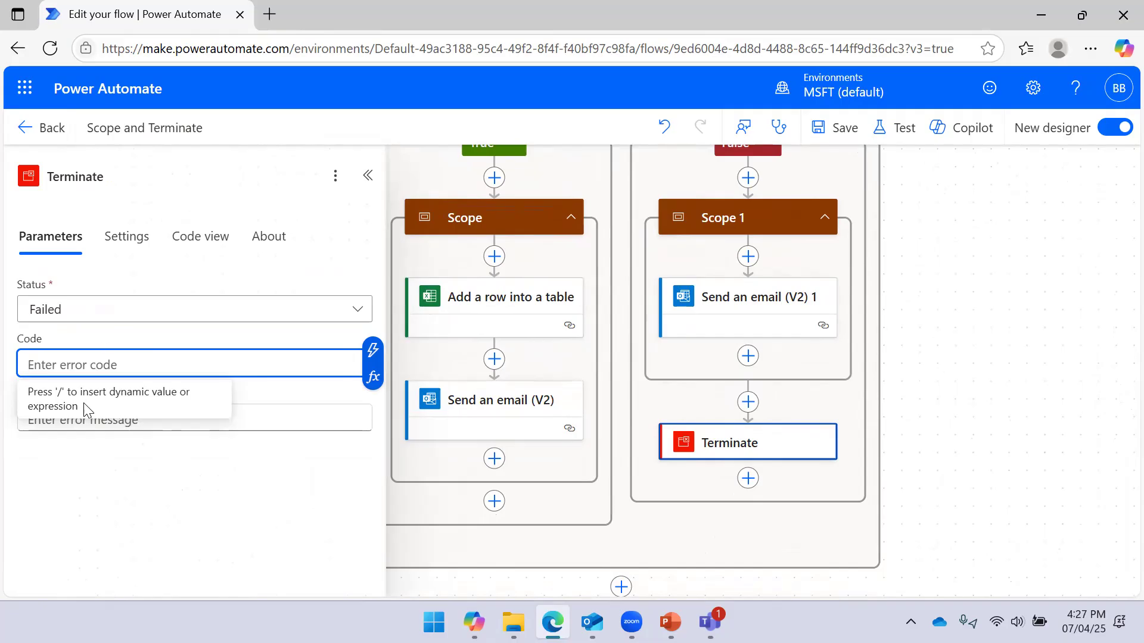
{"action": "left_click", "coordinate": [93, 426]}
{"action": "left_click", "coordinate": [113, 324]}
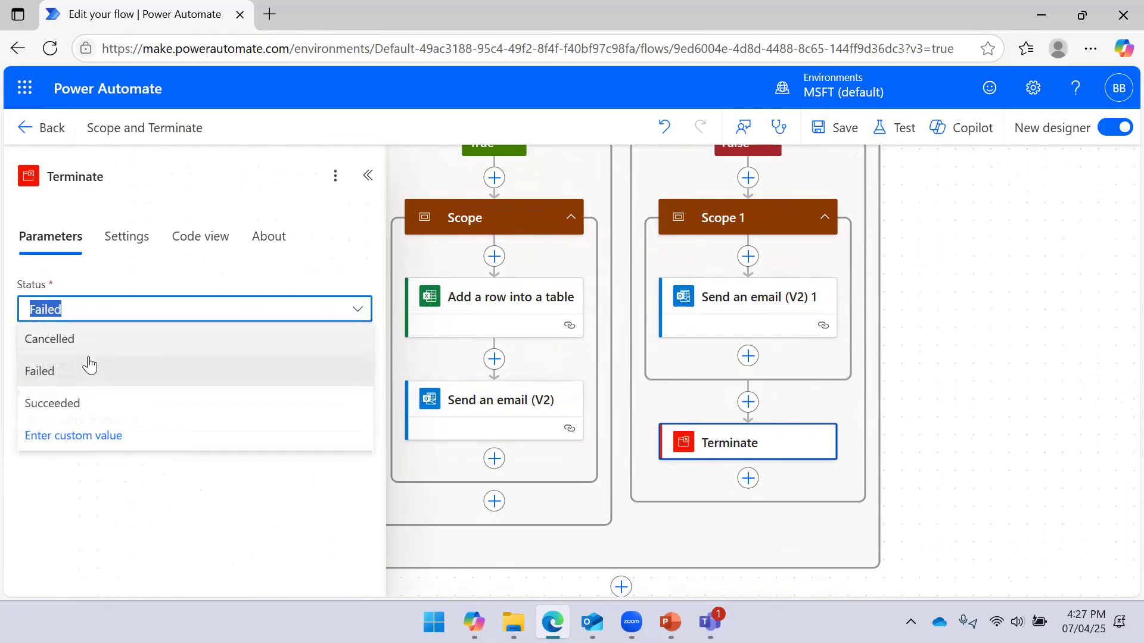
{"action": "left_click", "coordinate": [101, 337]}
{"action": "left_click", "coordinate": [110, 317]}
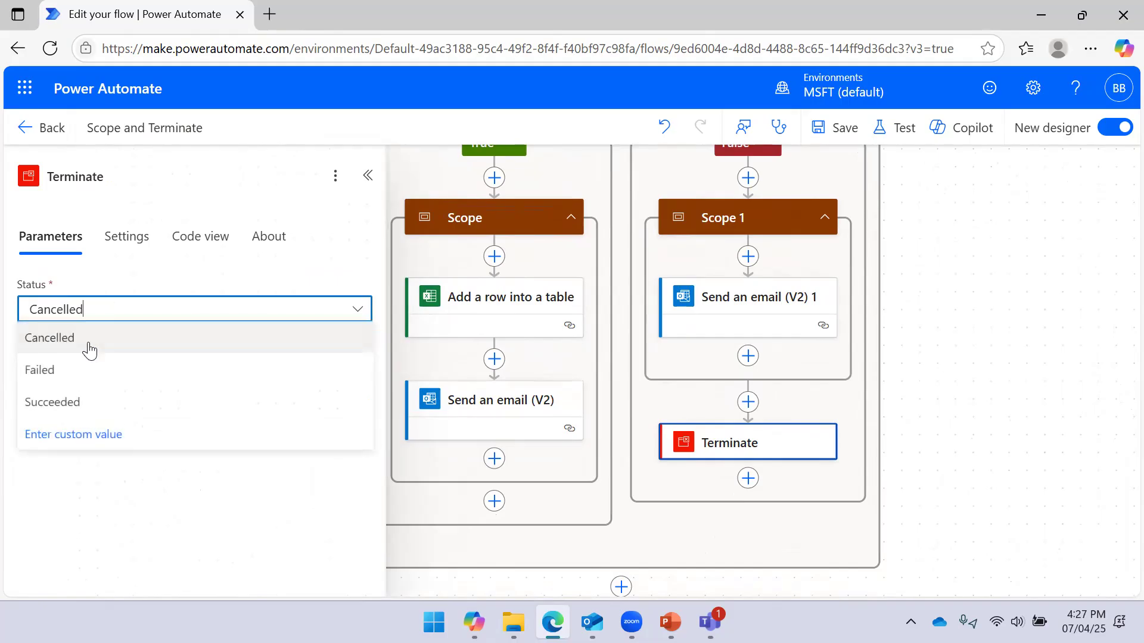
{"action": "left_click", "coordinate": [85, 400]}
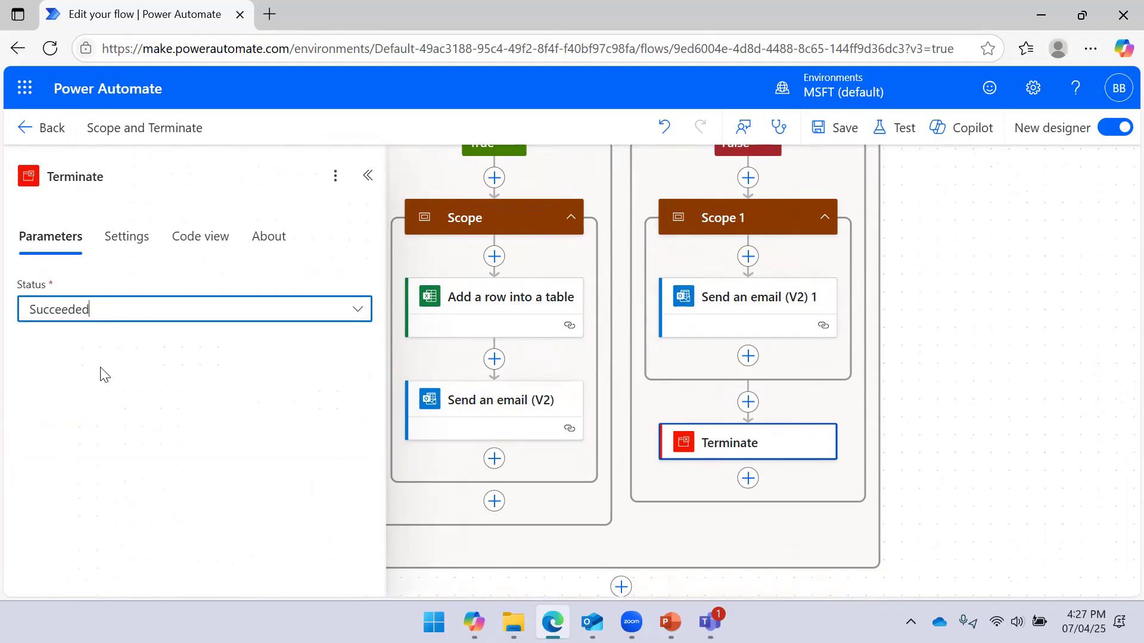
{"action": "left_click", "coordinate": [367, 175]}
{"action": "left_click", "coordinate": [838, 130]}
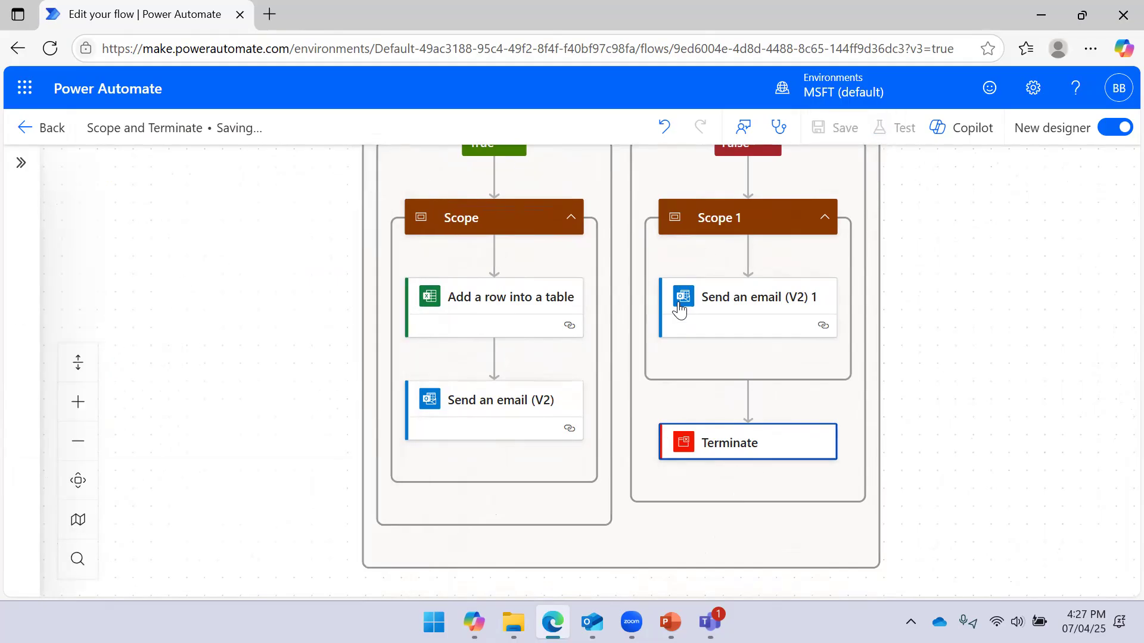
Run a manual test of the Scope and Terminate flow, then switch to Teams for the approval
{"action": "left_click_drag", "start_coordinate": [930, 238], "coordinate": [864, 347]}
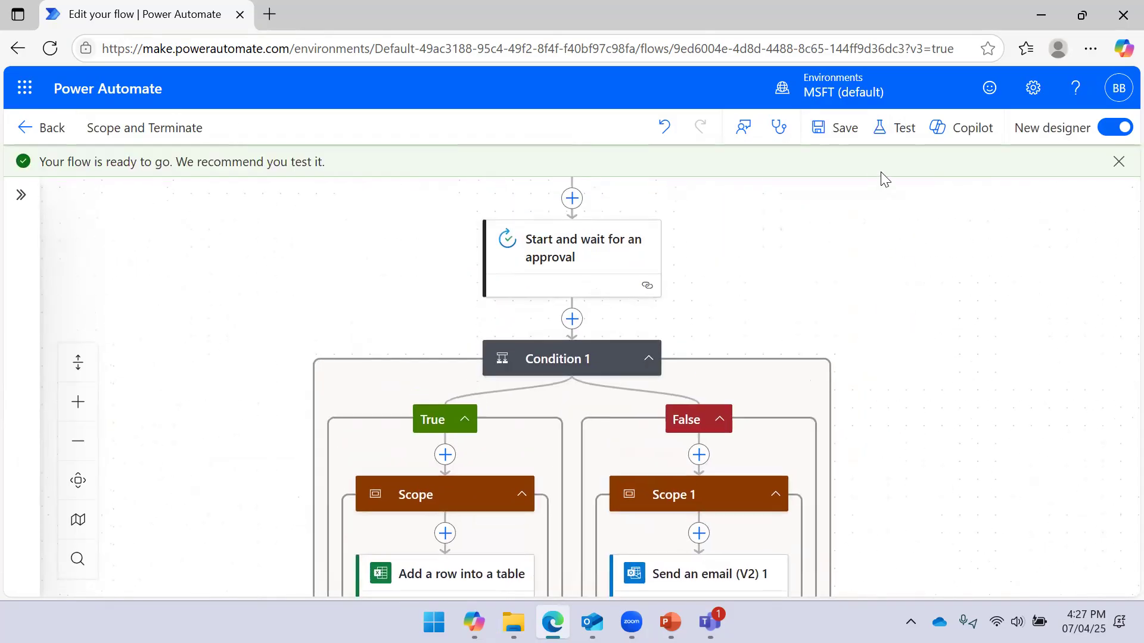
{"action": "left_click", "coordinate": [896, 129]}
{"action": "left_click", "coordinate": [816, 189]}
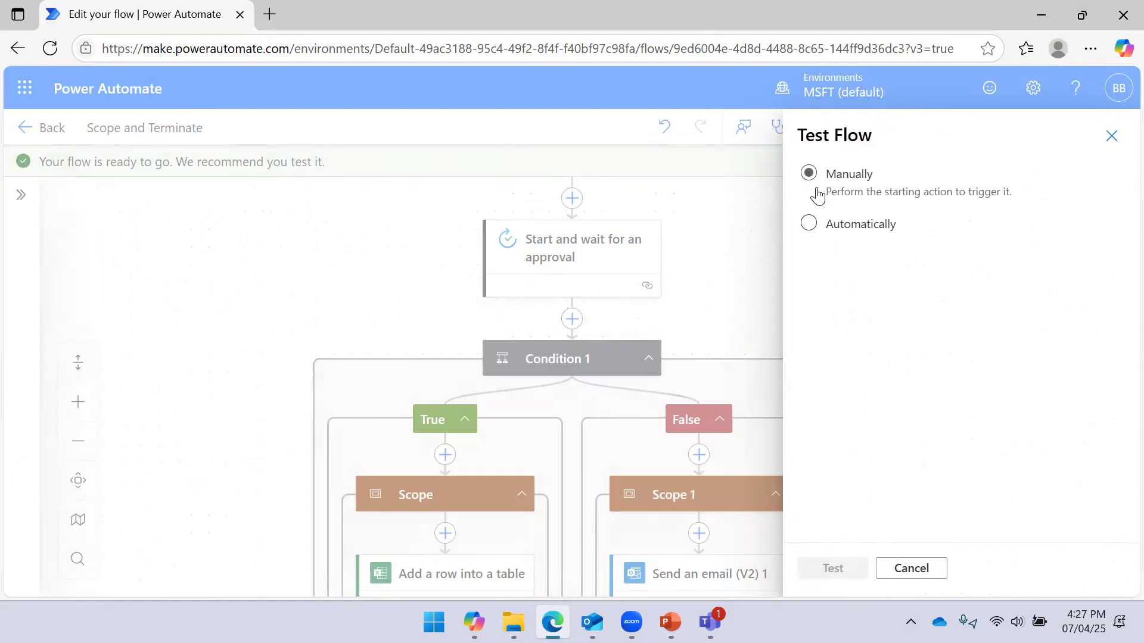
{"action": "left_click", "coordinate": [834, 569]}
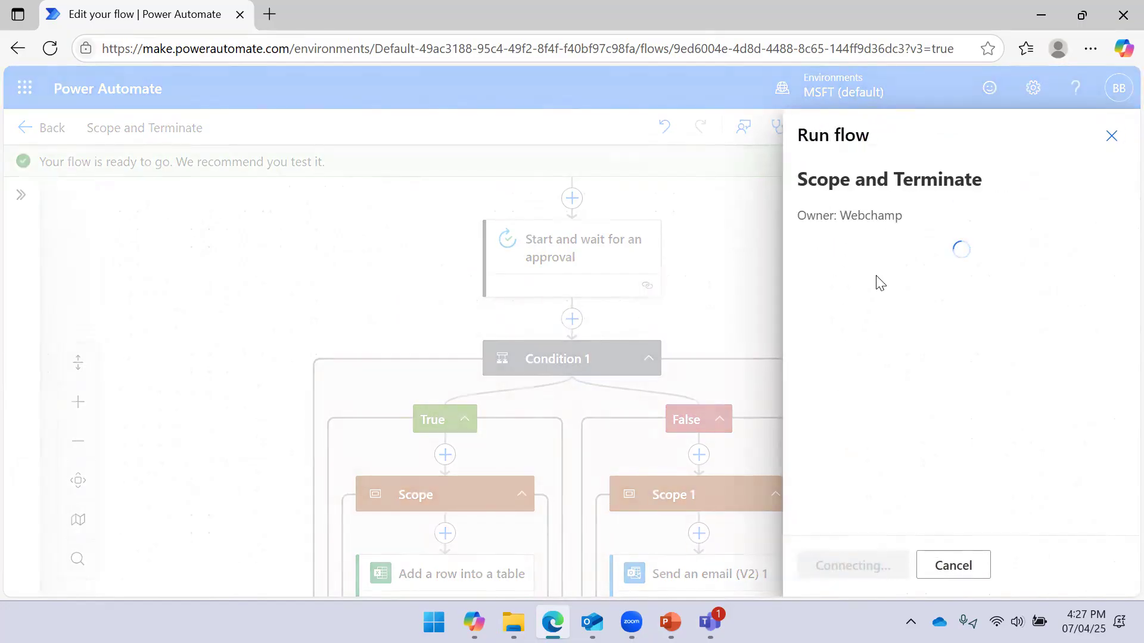
{"action": "left_click", "coordinate": [841, 565]}
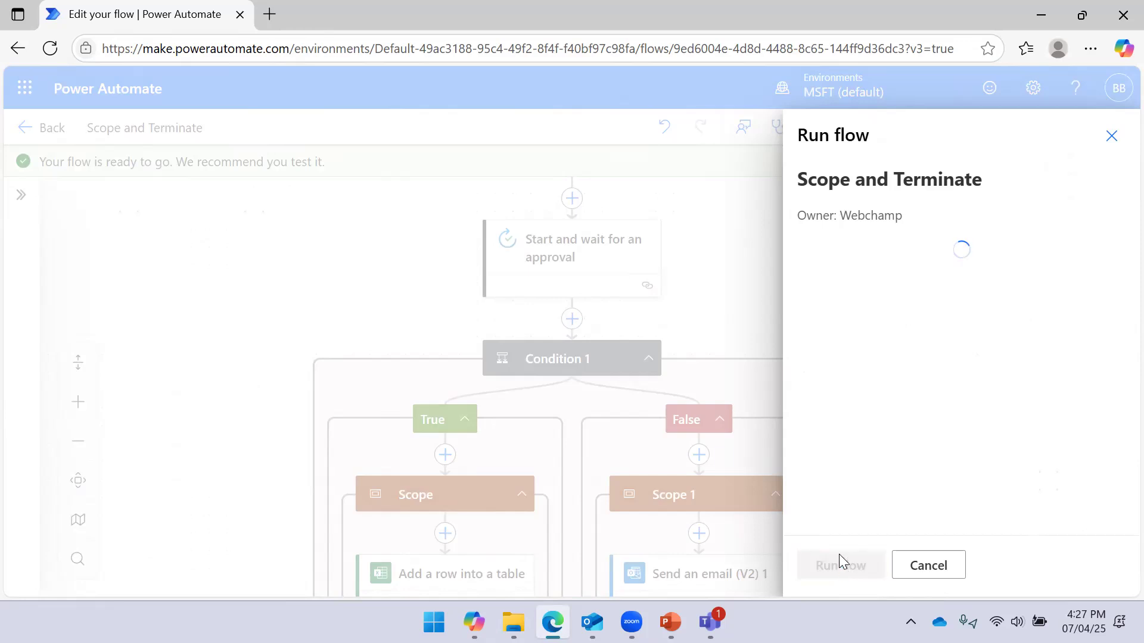
{"action": "left_click", "coordinate": [849, 565]}
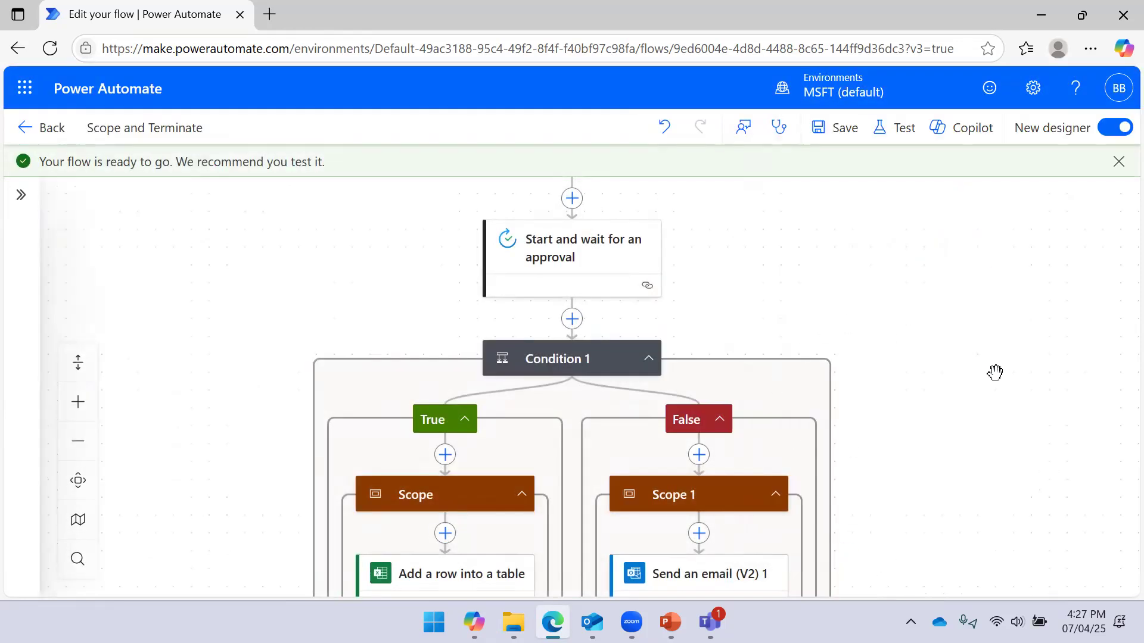
{"action": "left_click_drag", "start_coordinate": [995, 373], "coordinate": [970, 324]}
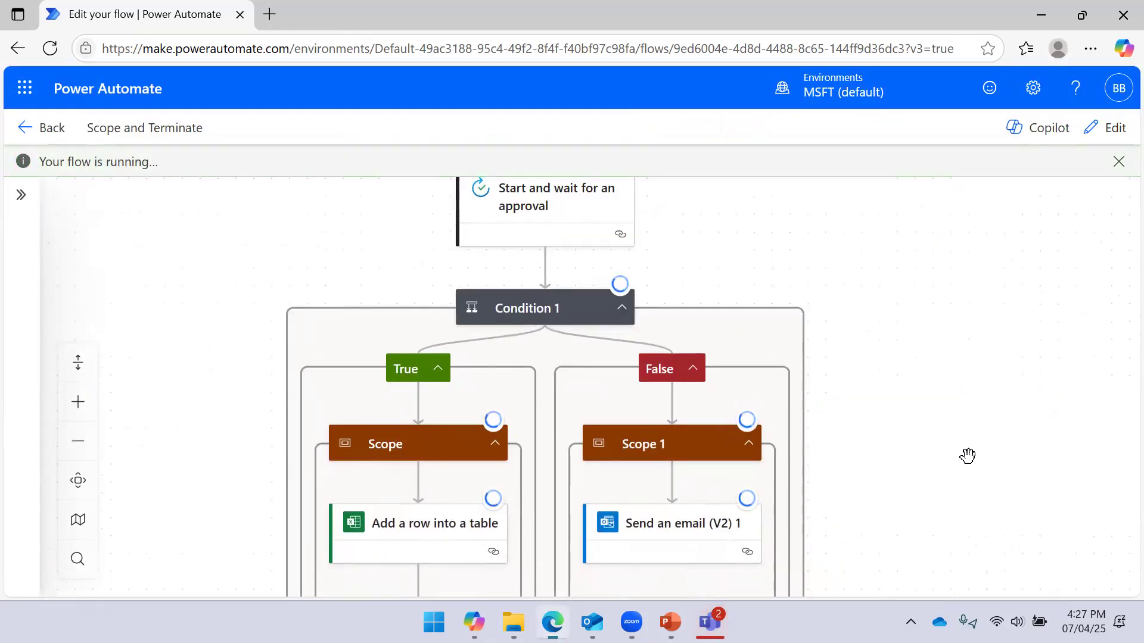
{"action": "left_click", "coordinate": [710, 623]}
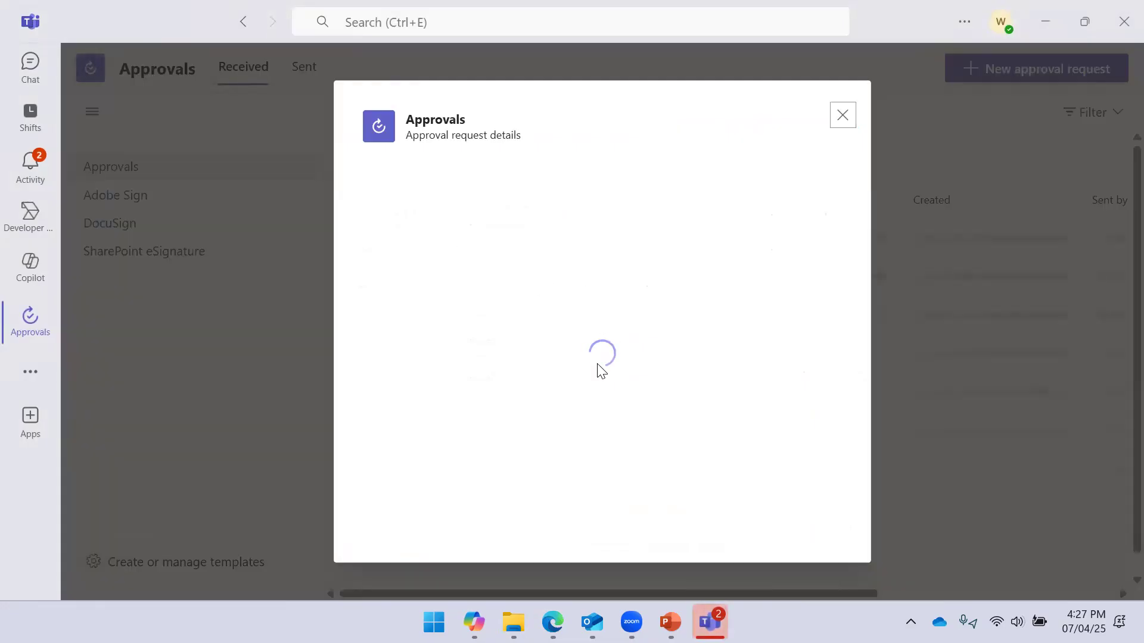
Reject the approval request in Teams and view the run's Terminate action in the browser
{"action": "left_click", "coordinate": [712, 519]}
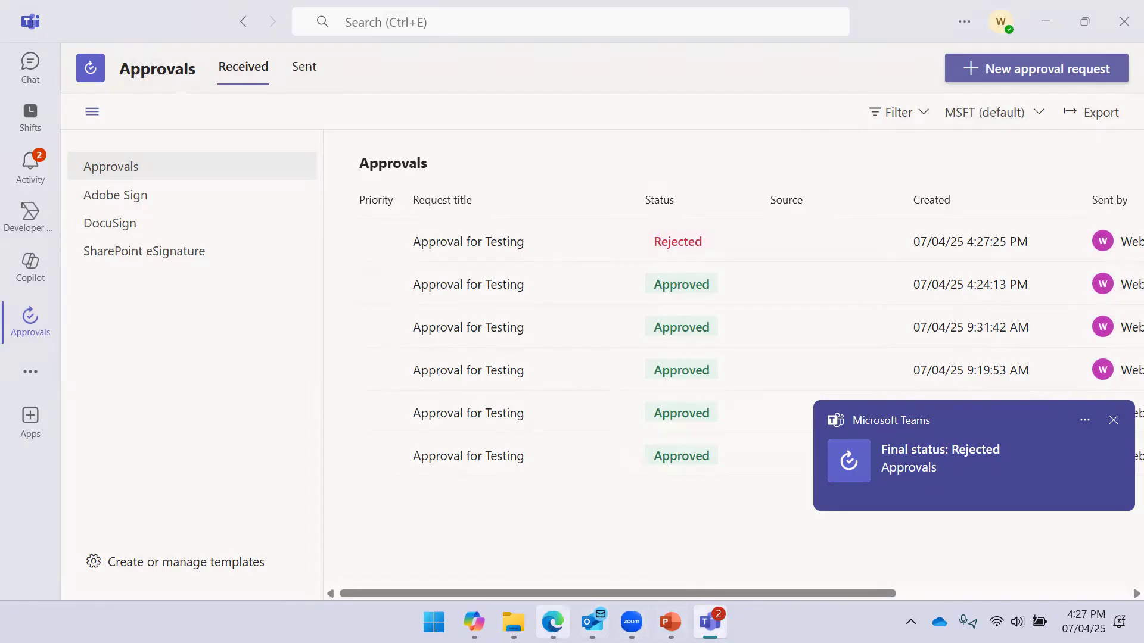
{"action": "left_click", "coordinate": [553, 622]}
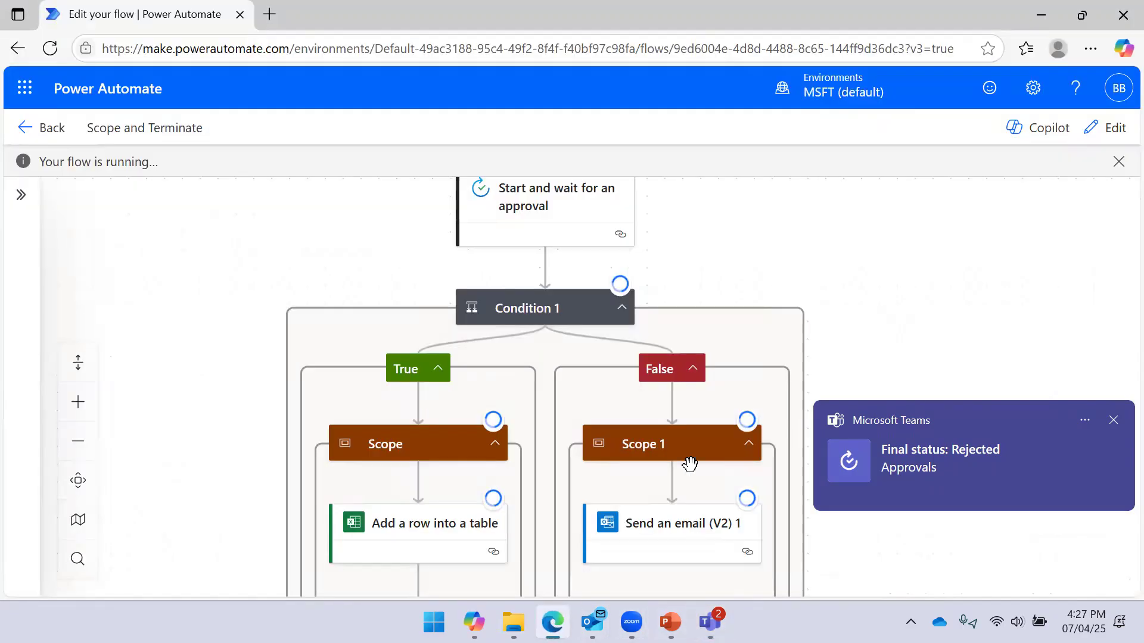
{"action": "left_click", "coordinate": [1113, 420]}
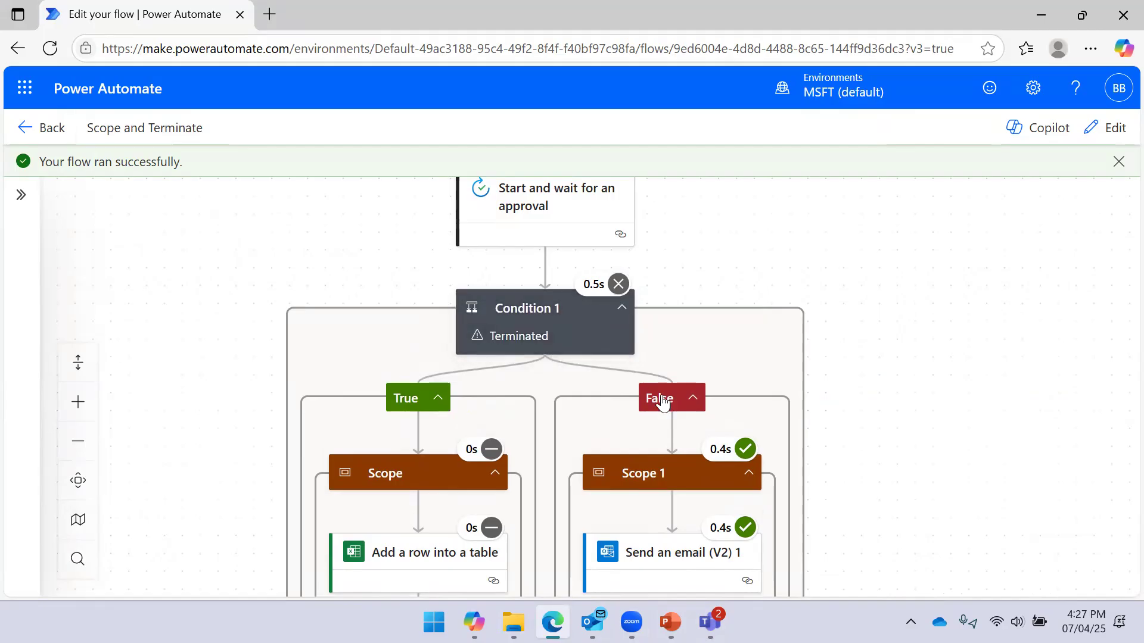
{"action": "left_click_drag", "start_coordinate": [906, 407], "coordinate": [918, 303]}
{"action": "left_click_drag", "start_coordinate": [973, 462], "coordinate": [990, 370]}
Read the 'Approve Request Rejected' email in Outlook's Sent Items, then return to the flow run
{"action": "left_click", "coordinate": [592, 623]}
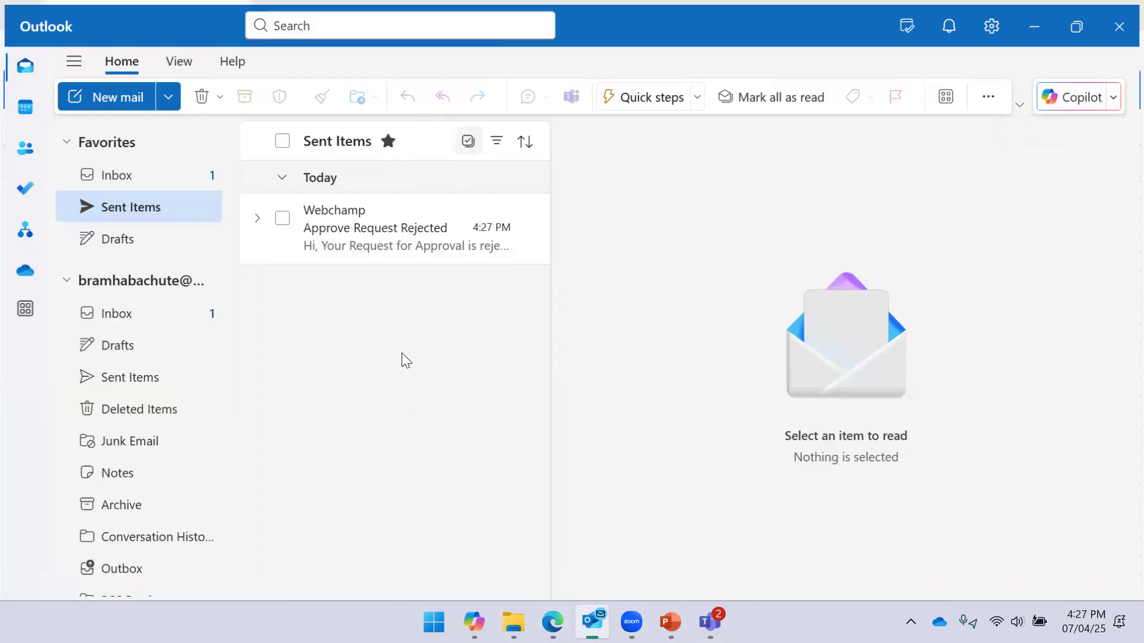
{"action": "left_click", "coordinate": [152, 214]}
{"action": "left_click", "coordinate": [365, 216]}
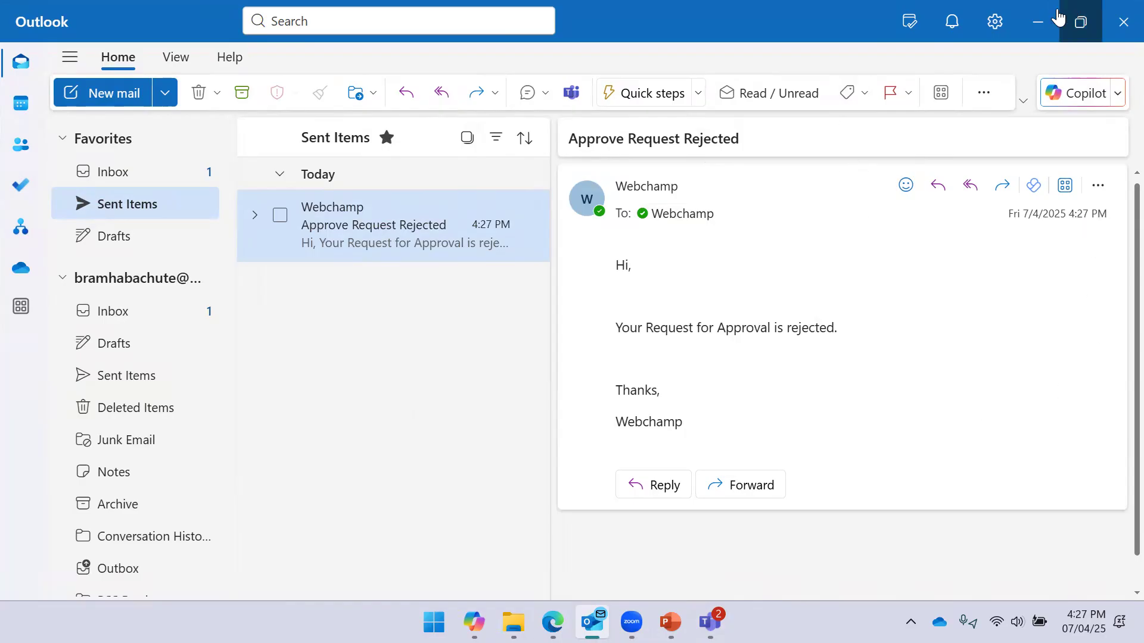
{"action": "left_click", "coordinate": [1039, 18]}
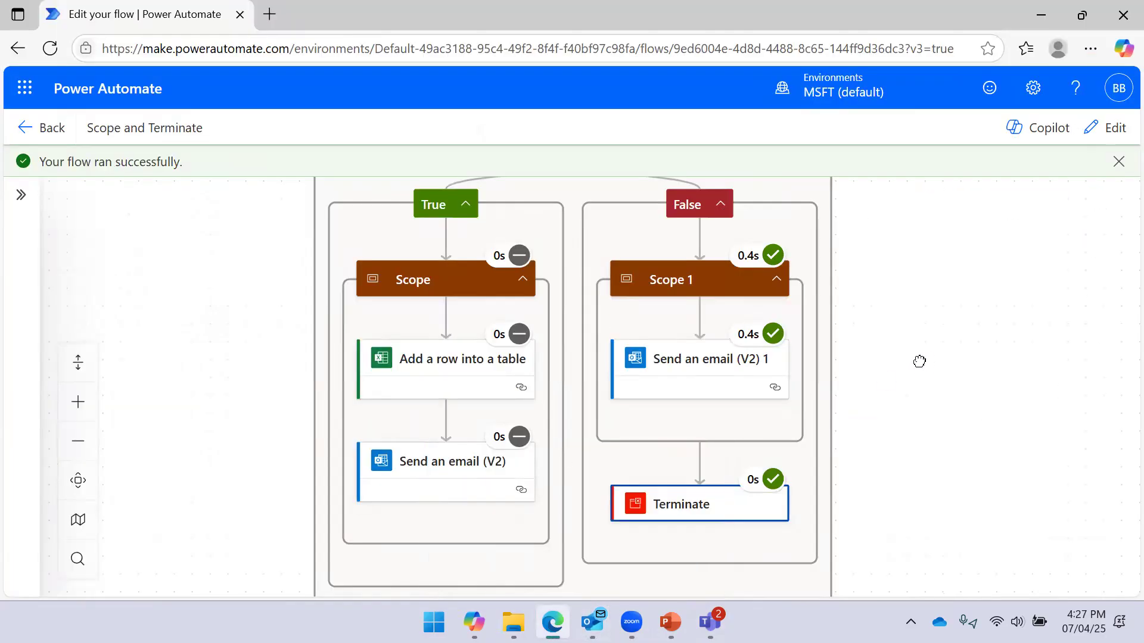
{"action": "left_click_drag", "start_coordinate": [919, 362], "coordinate": [911, 345]}
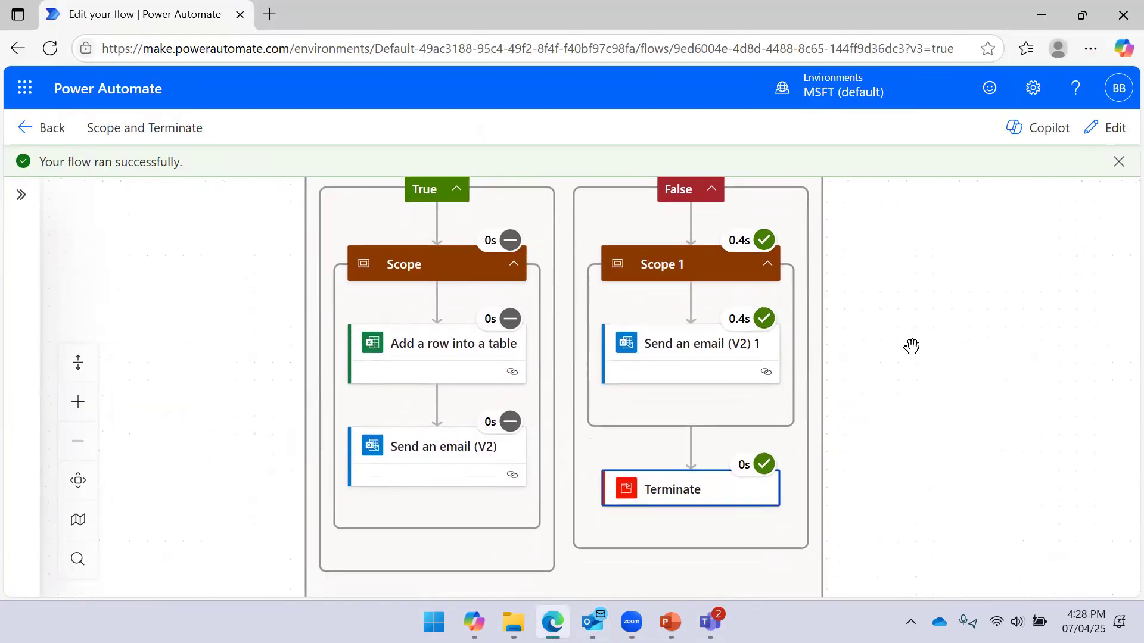
{"action": "left_click", "coordinate": [700, 492]}
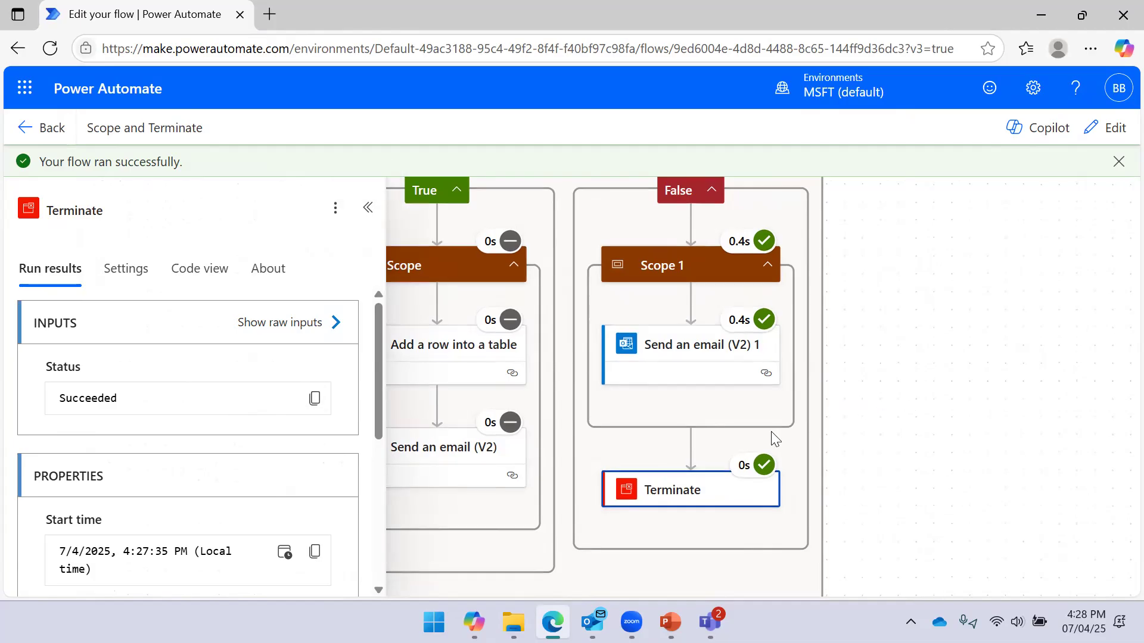
{"action": "left_click", "coordinate": [368, 207]}
{"action": "mouse_move", "coordinate": [763, 477]}
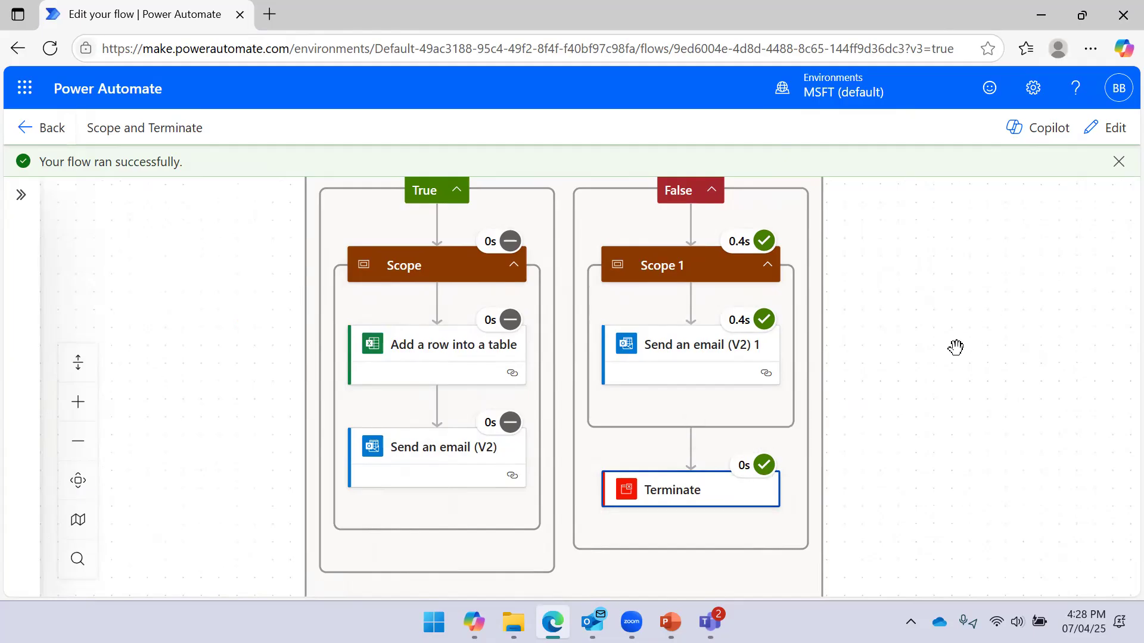
{"action": "scroll", "coordinate": [870, 306], "scroll_direction": "up", "scroll_amount": 3}
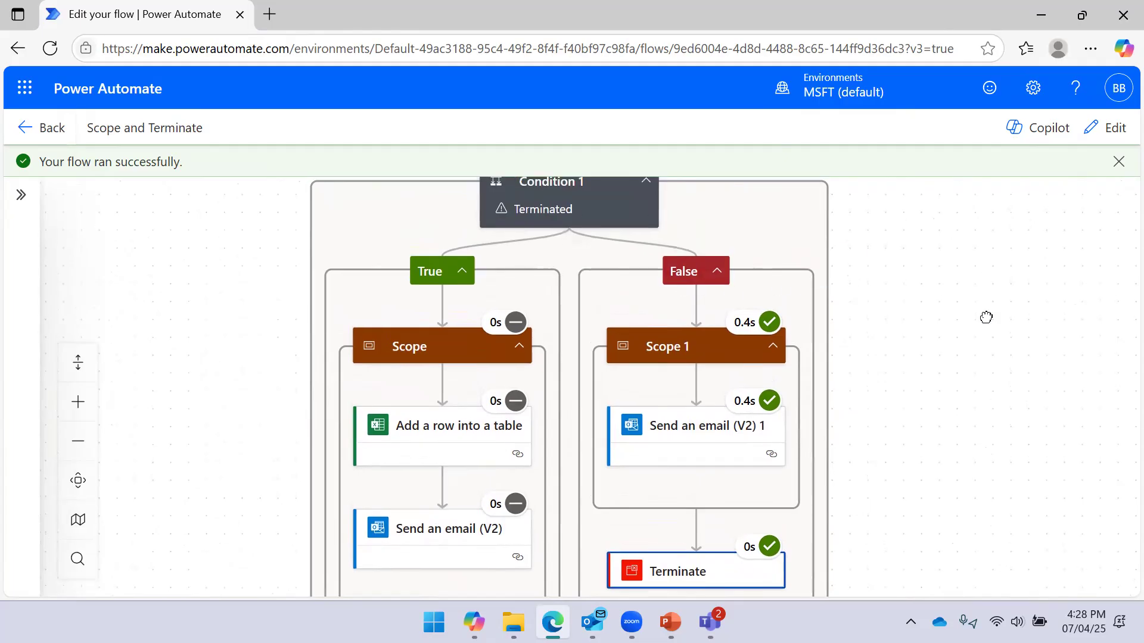
{"action": "scroll", "coordinate": [949, 332], "scroll_direction": "up", "scroll_amount": 5}
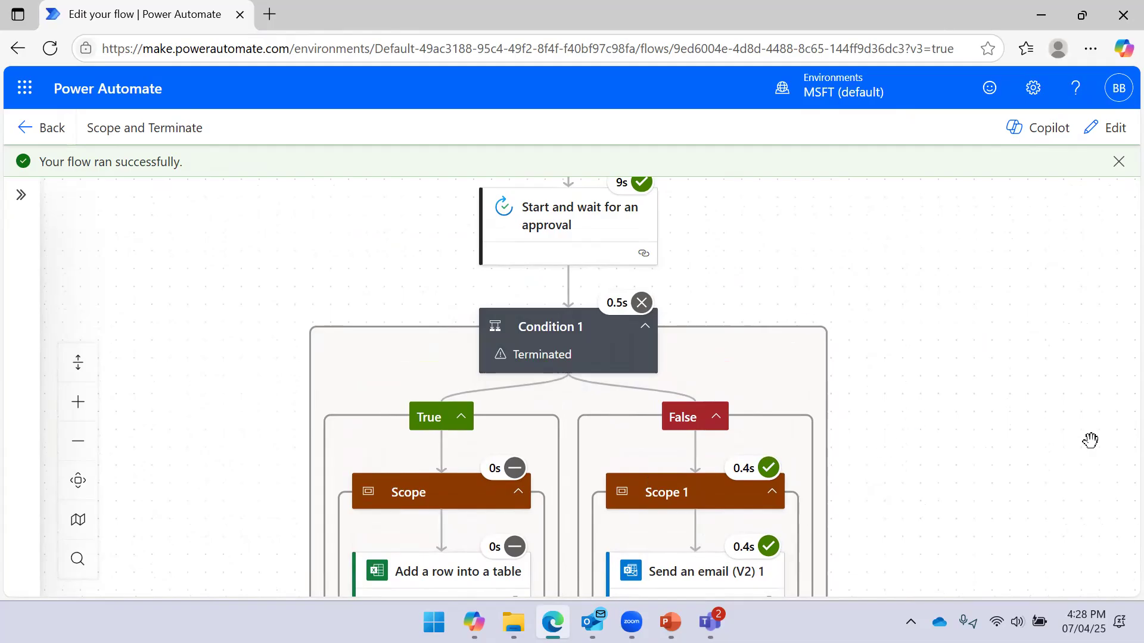
{"action": "scroll", "coordinate": [1002, 282], "scroll_direction": "down", "scroll_amount": 8}
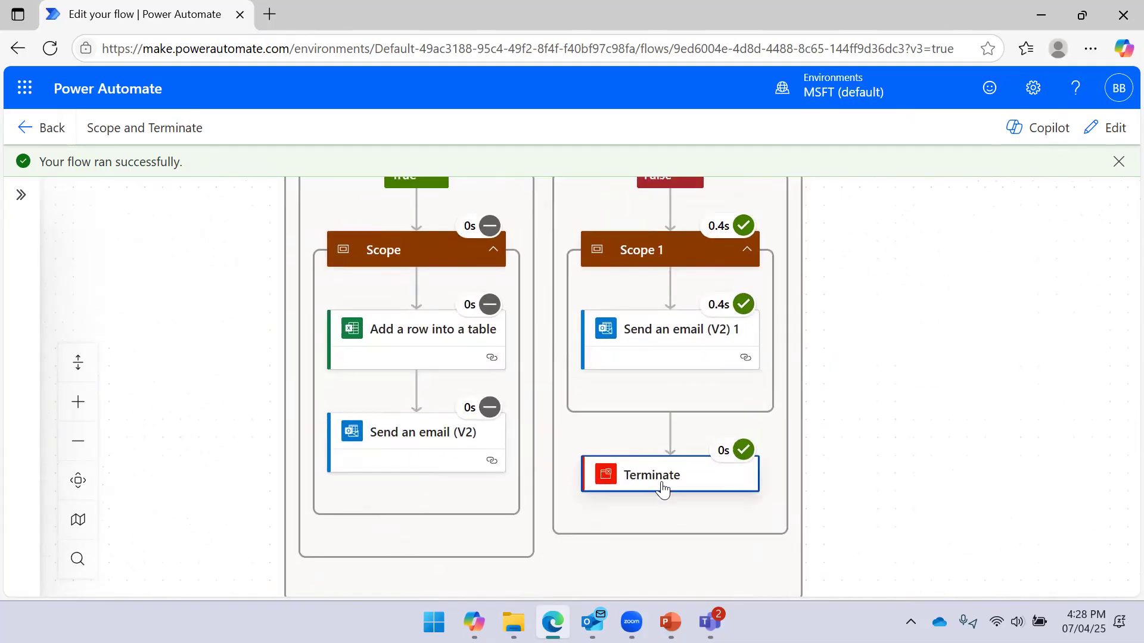
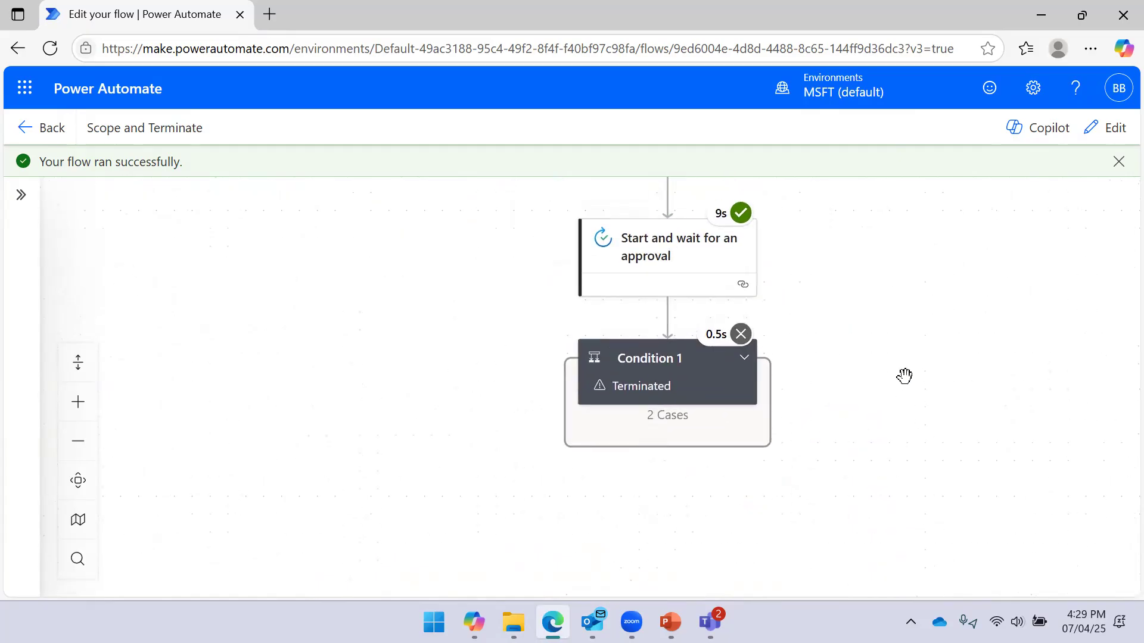
Expand Condition 1 and open the Terminate card's run results, showing Succeeded on the False branch
{"action": "scroll", "coordinate": [825, 320], "scroll_direction": "down", "scroll_amount": 3}
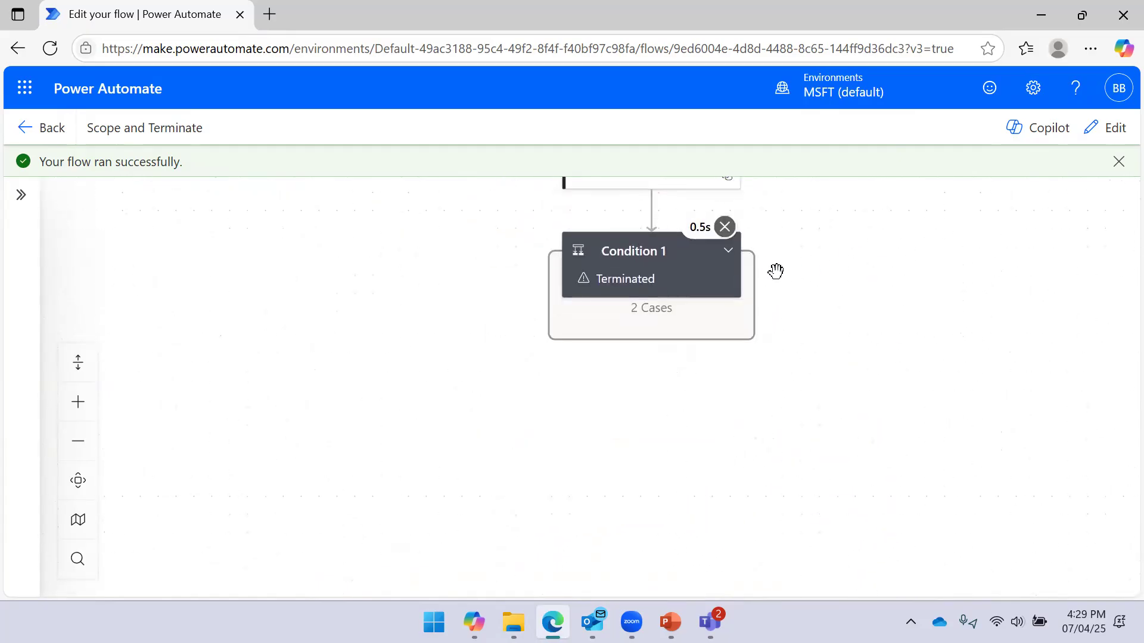
{"action": "left_click", "coordinate": [734, 272]}
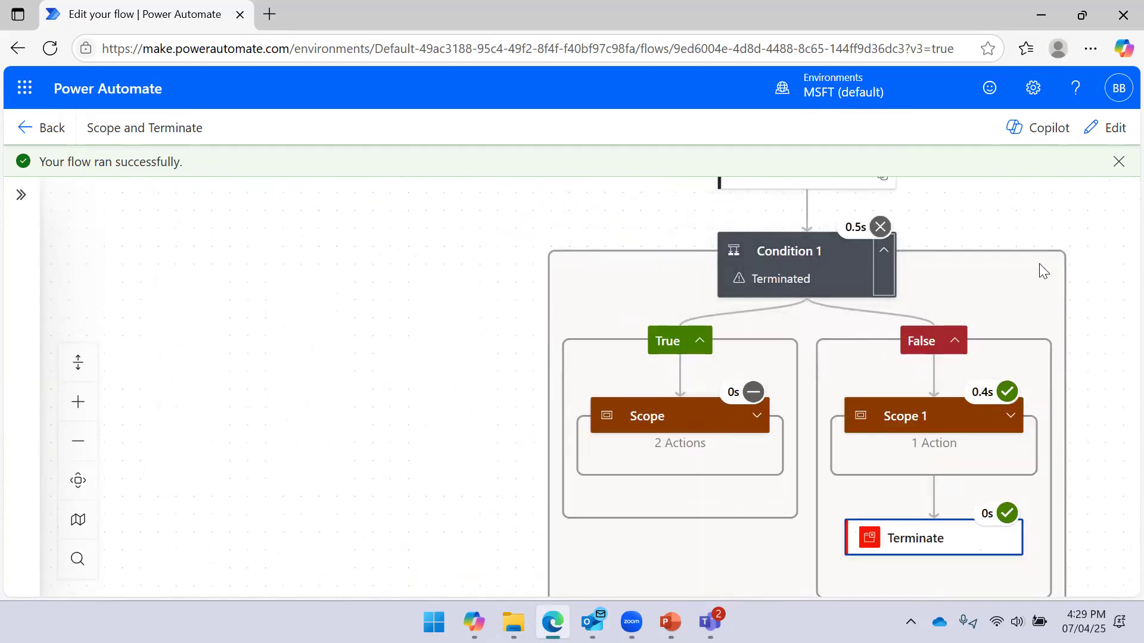
{"action": "left_click_drag", "start_coordinate": [1073, 207], "coordinate": [971, 184]}
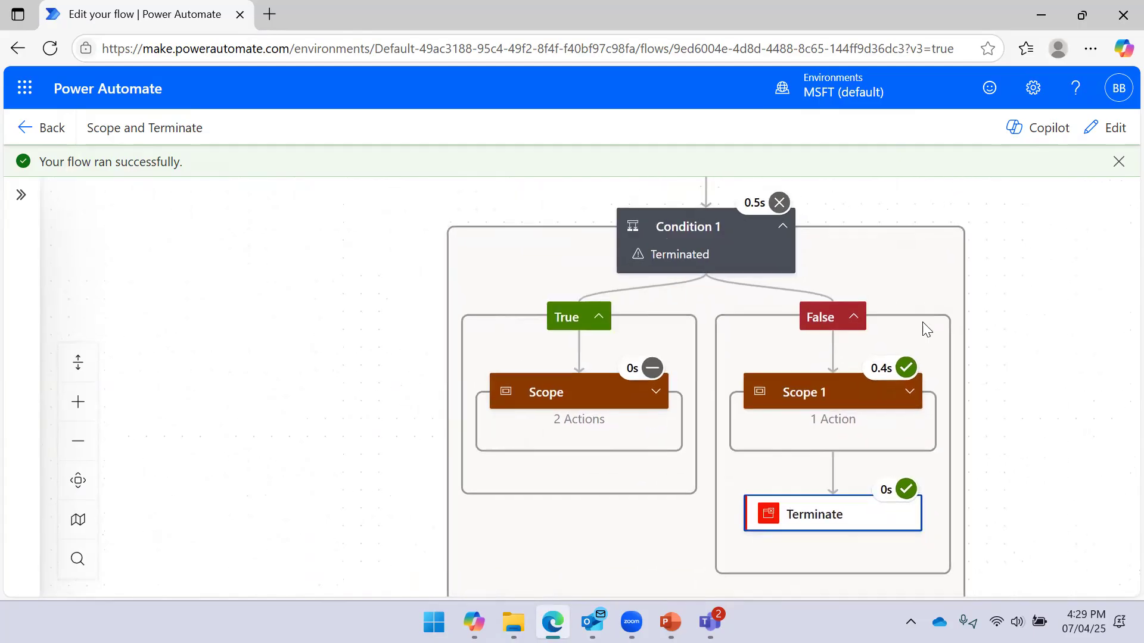
{"action": "left_click", "coordinate": [858, 518]}
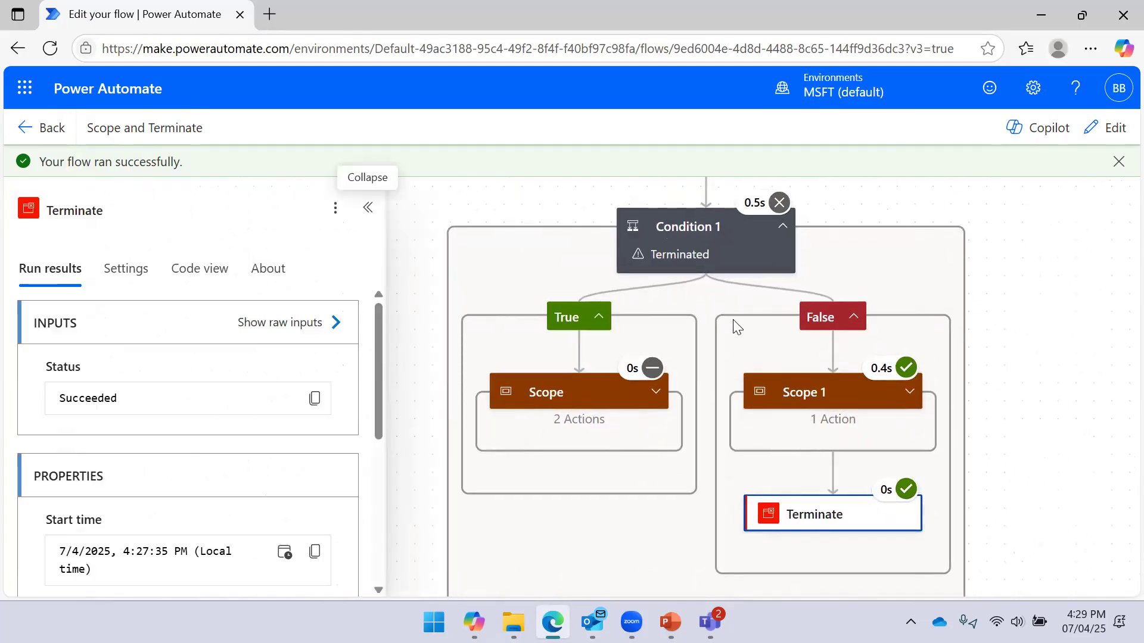
Re-expand Condition 1 and view the 'Start and wait for an approval' step's run outputs
{"action": "left_click", "coordinate": [782, 226]}
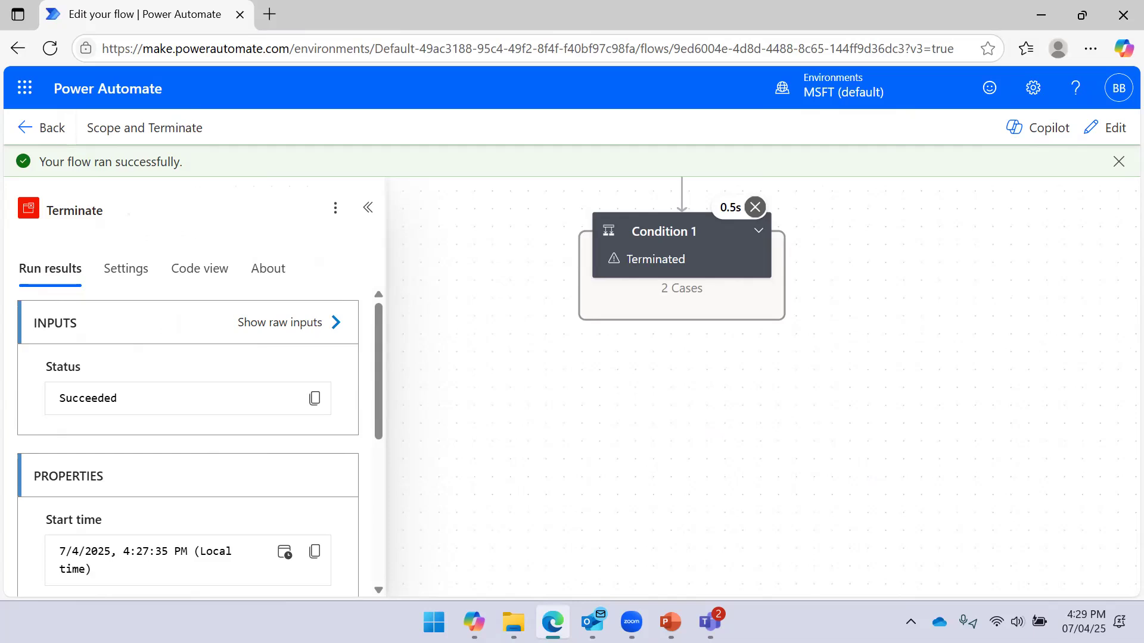
{"action": "left_click_drag", "start_coordinate": [874, 255], "coordinate": [860, 331]}
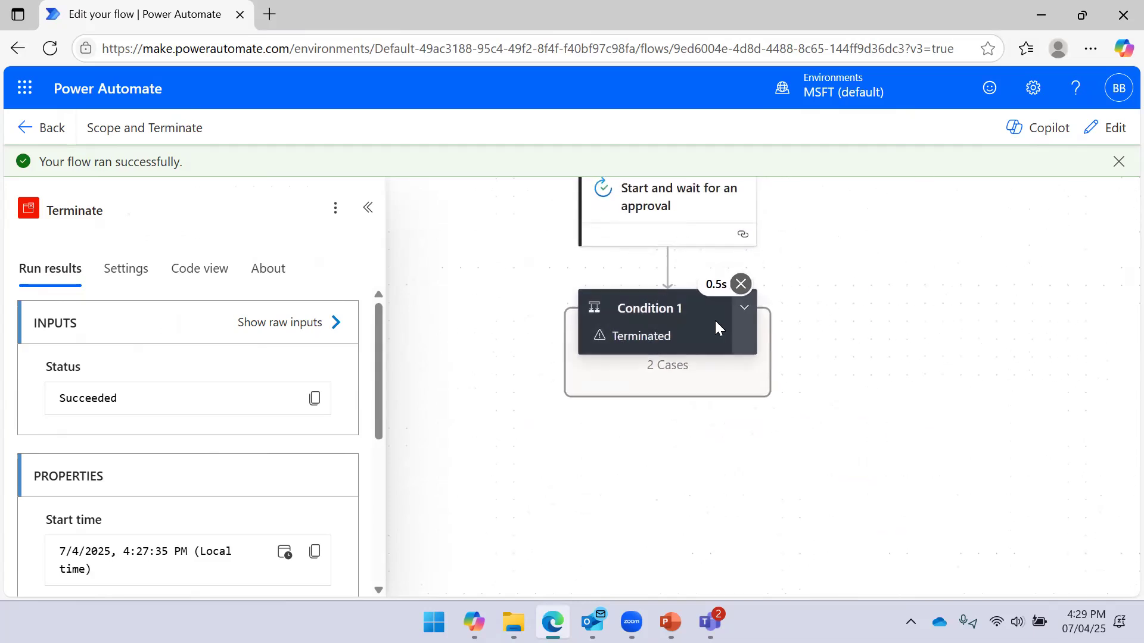
{"action": "left_click_drag", "start_coordinate": [906, 274], "coordinate": [895, 321]}
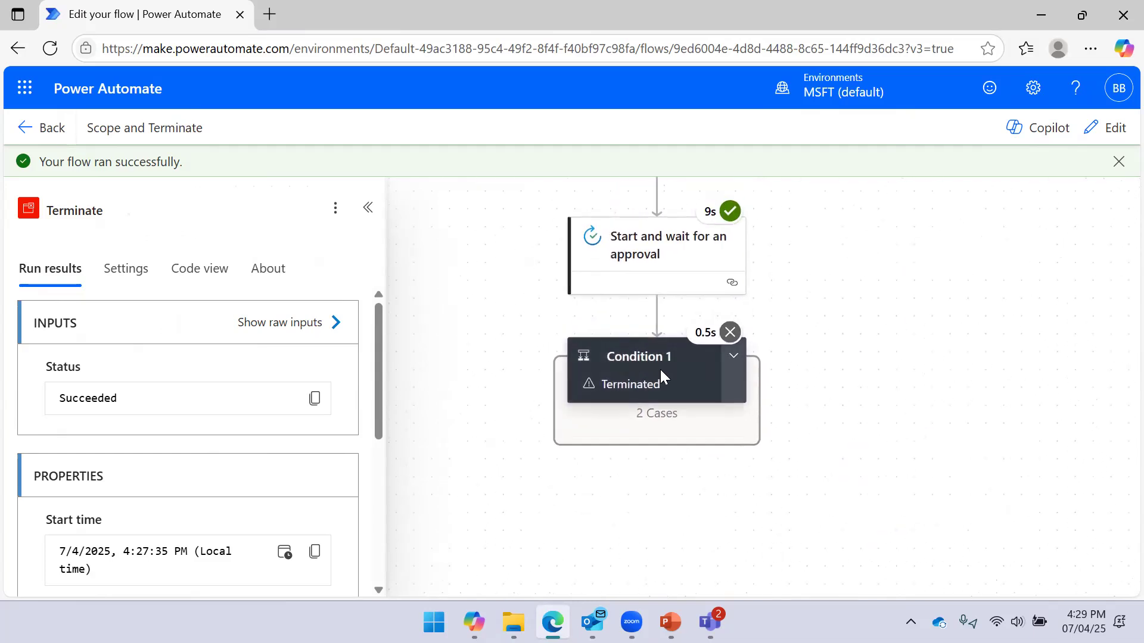
{"action": "left_click", "coordinate": [729, 360]}
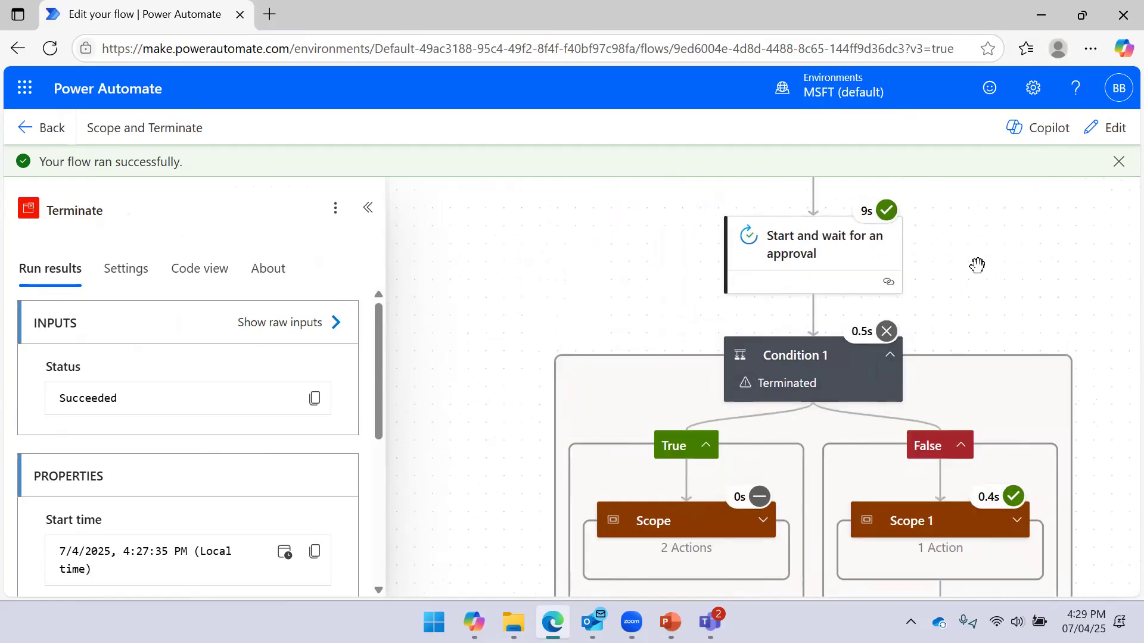
{"action": "left_click_drag", "start_coordinate": [901, 254], "coordinate": [777, 409]}
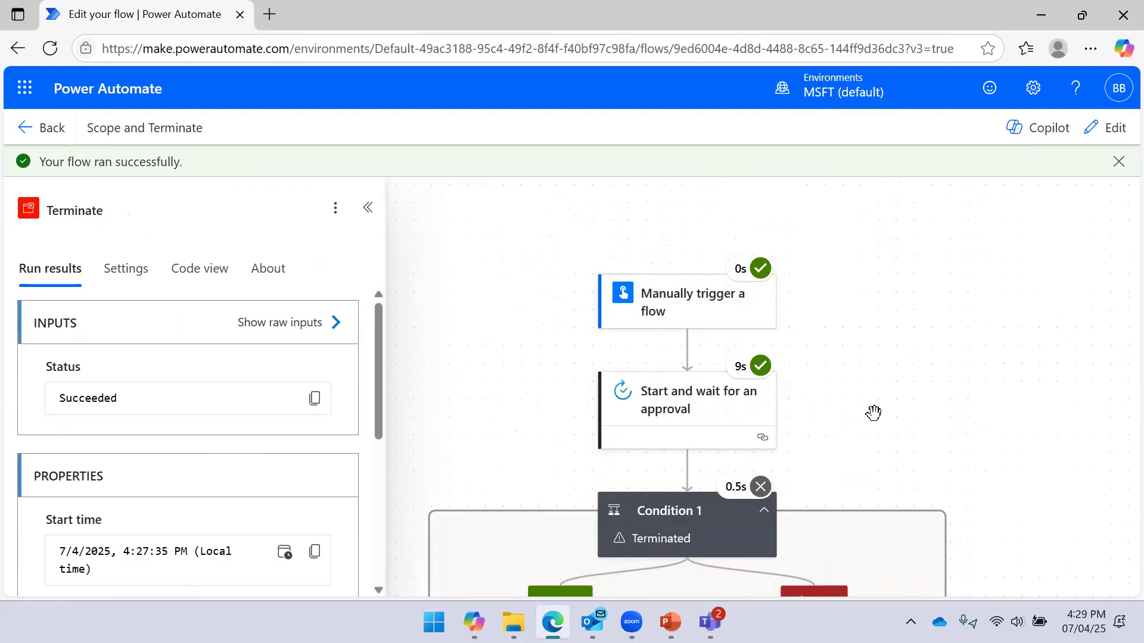
{"action": "left_click_drag", "start_coordinate": [916, 306], "coordinate": [923, 294]}
{"action": "left_click", "coordinate": [703, 423]}
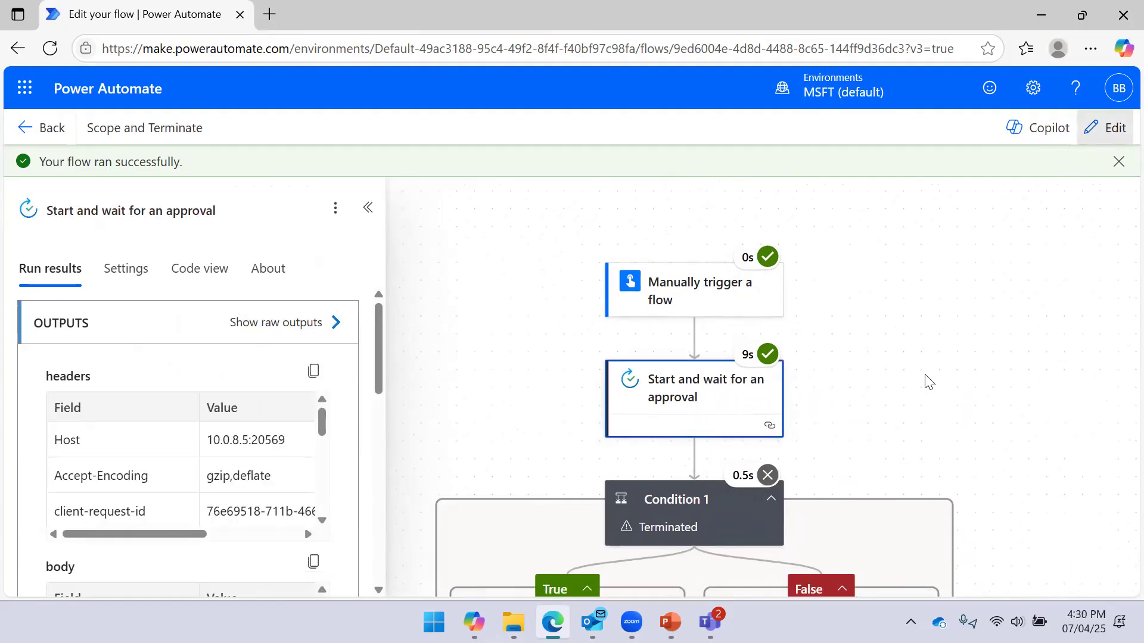
{"action": "left_click_drag", "start_coordinate": [847, 406], "coordinate": [916, 294]}
Delete the 'Start and wait for an approval' step from the flow
{"action": "right_click", "coordinate": [771, 254]}
{"action": "left_click", "coordinate": [819, 266]}
{"action": "left_click", "coordinate": [758, 390]}
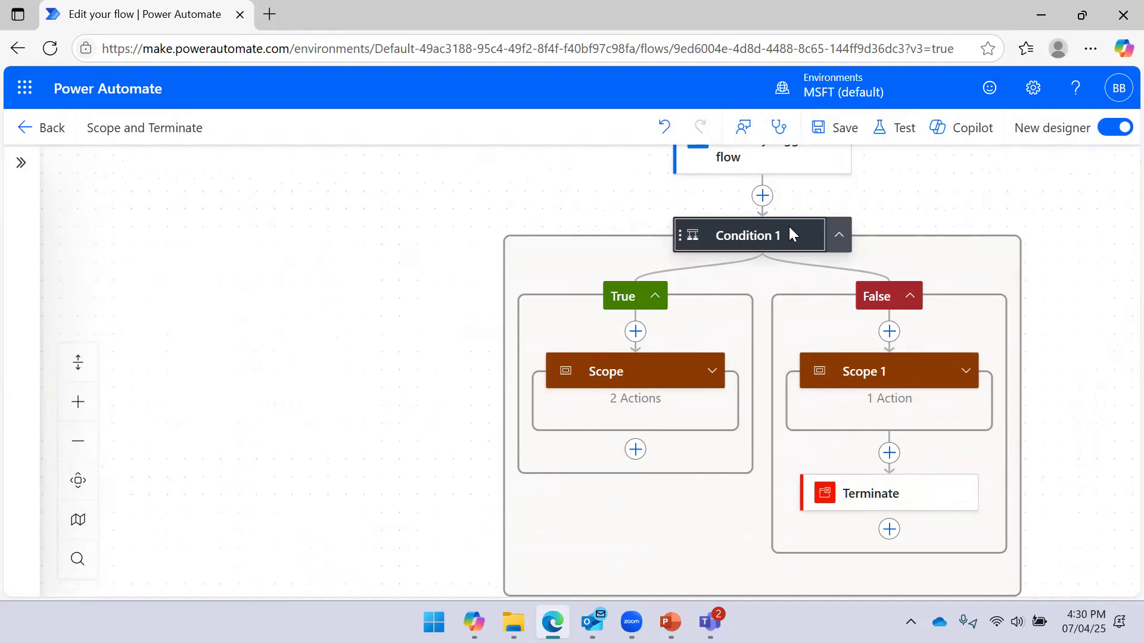
Delete Condition 1 together with all its branch steps
{"action": "right_click", "coordinate": [790, 233]}
{"action": "left_click", "coordinate": [827, 242]}
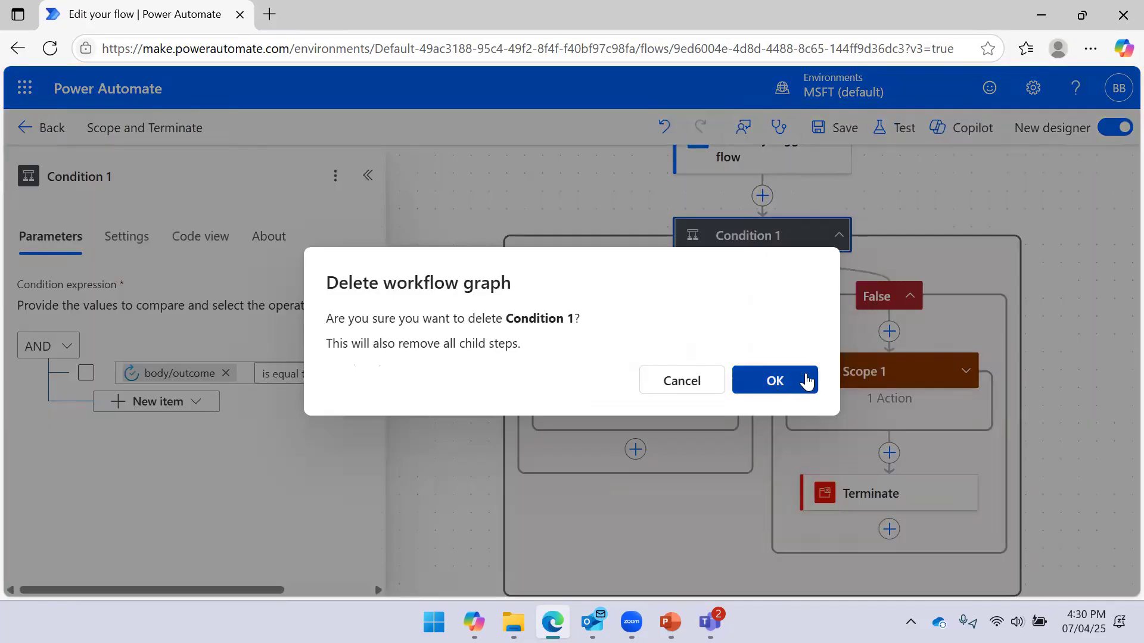
{"action": "left_click", "coordinate": [807, 382]}
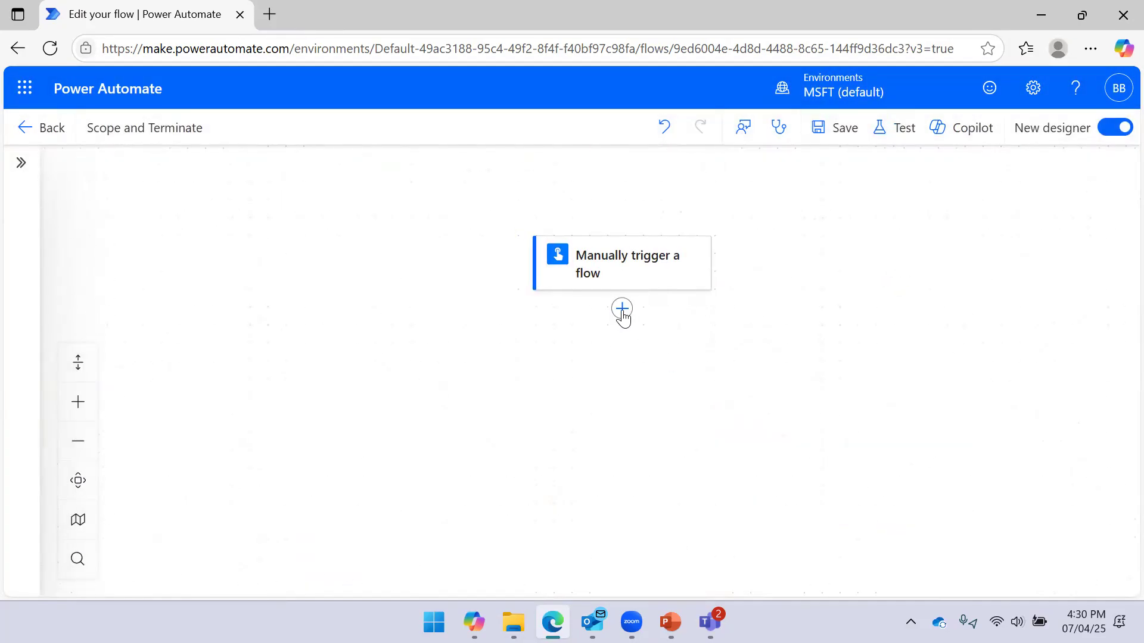
{"action": "left_click_drag", "start_coordinate": [803, 328], "coordinate": [856, 256]}
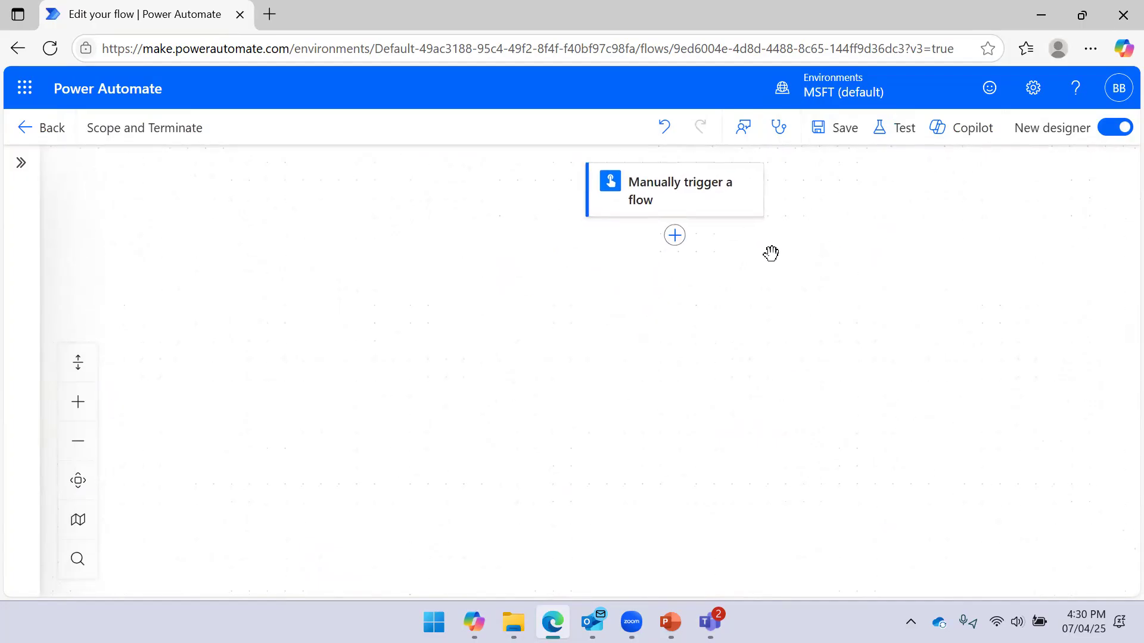
Insert two Control > Scope actions under the trigger, with Scope 1 placed above Scope
{"action": "left_click", "coordinate": [676, 239]}
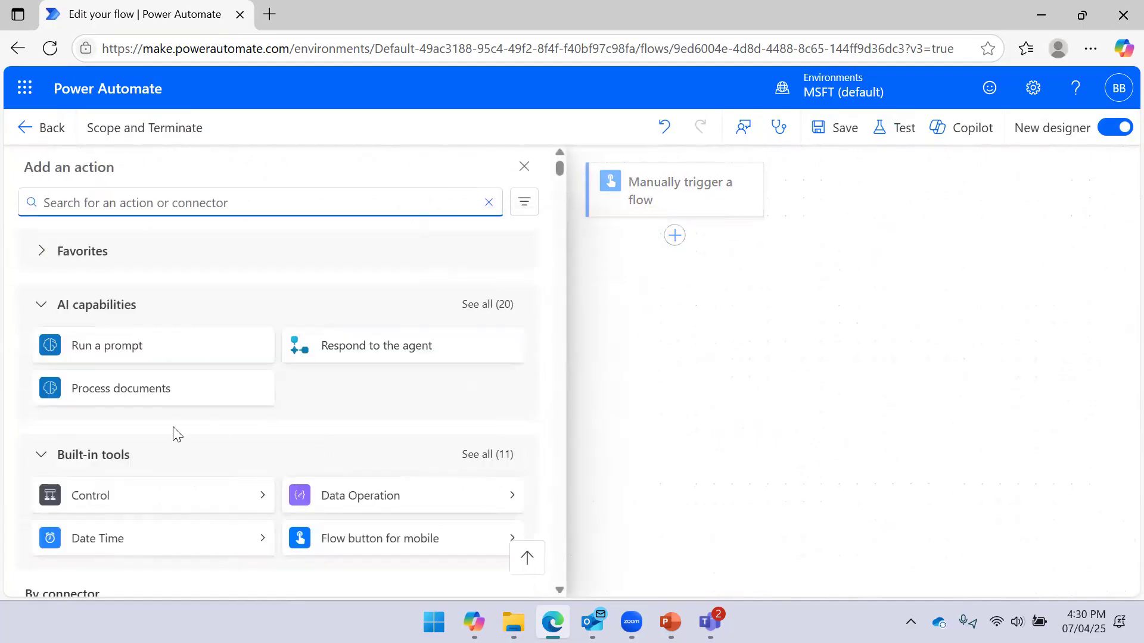
{"action": "left_click", "coordinate": [266, 494]}
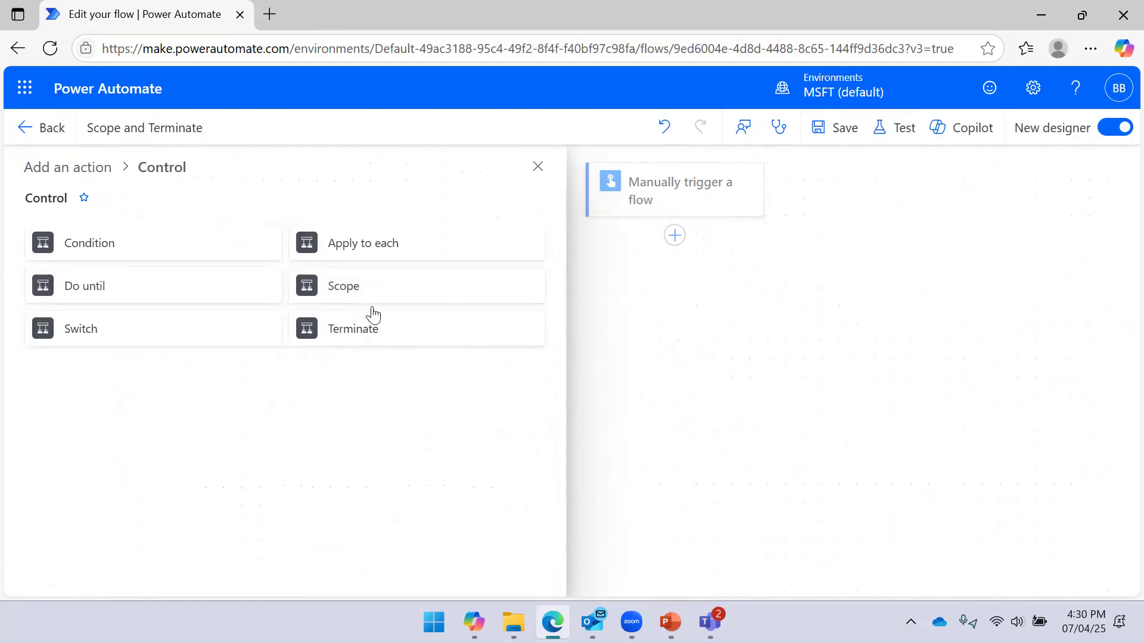
{"action": "left_click", "coordinate": [365, 291]}
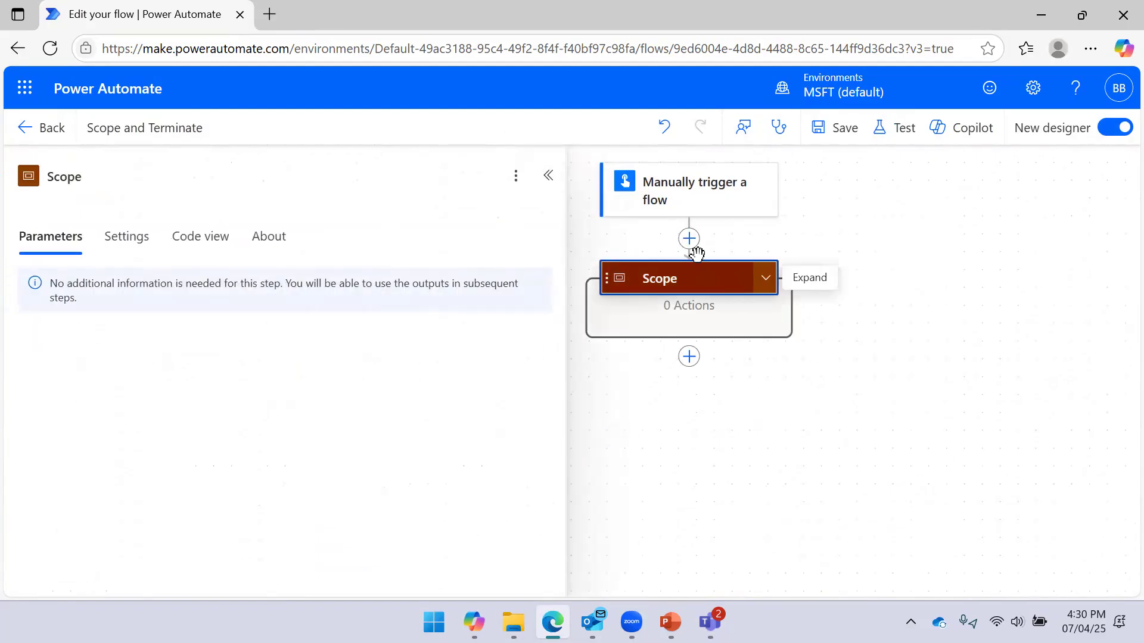
{"action": "left_click", "coordinate": [688, 238]}
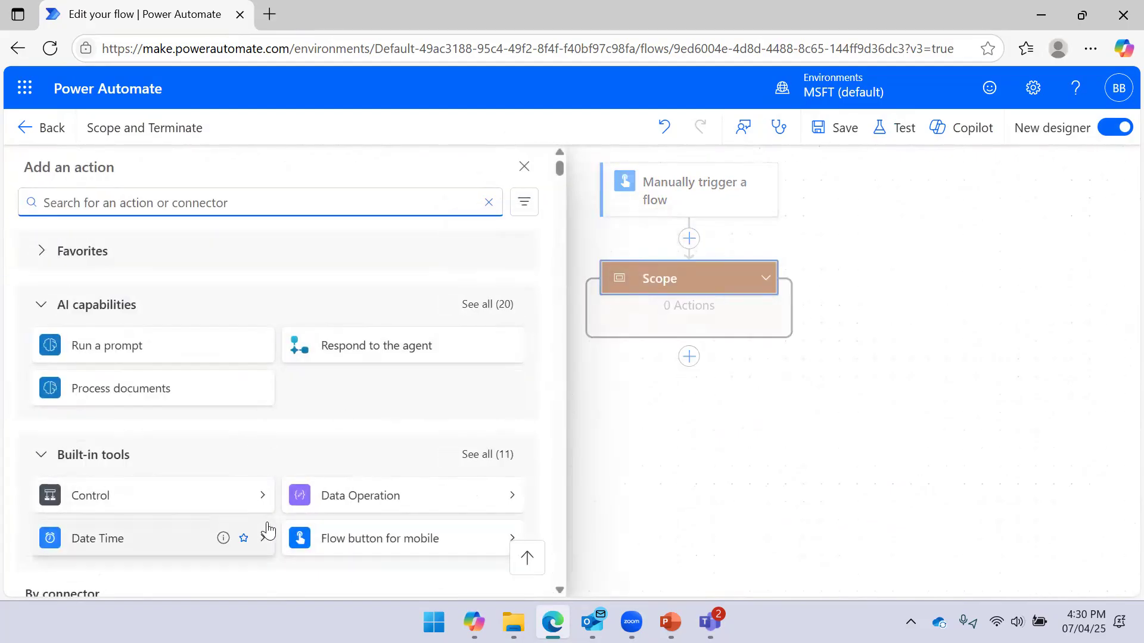
{"action": "left_click", "coordinate": [268, 498]}
{"action": "left_click", "coordinate": [372, 292]}
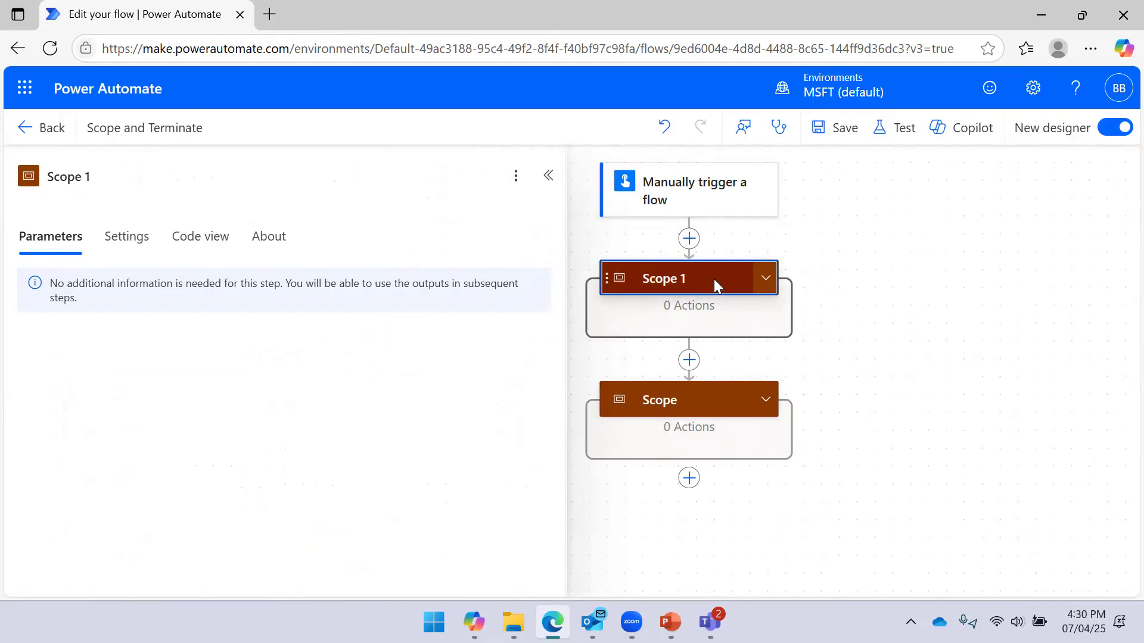
{"action": "left_click", "coordinate": [765, 278]}
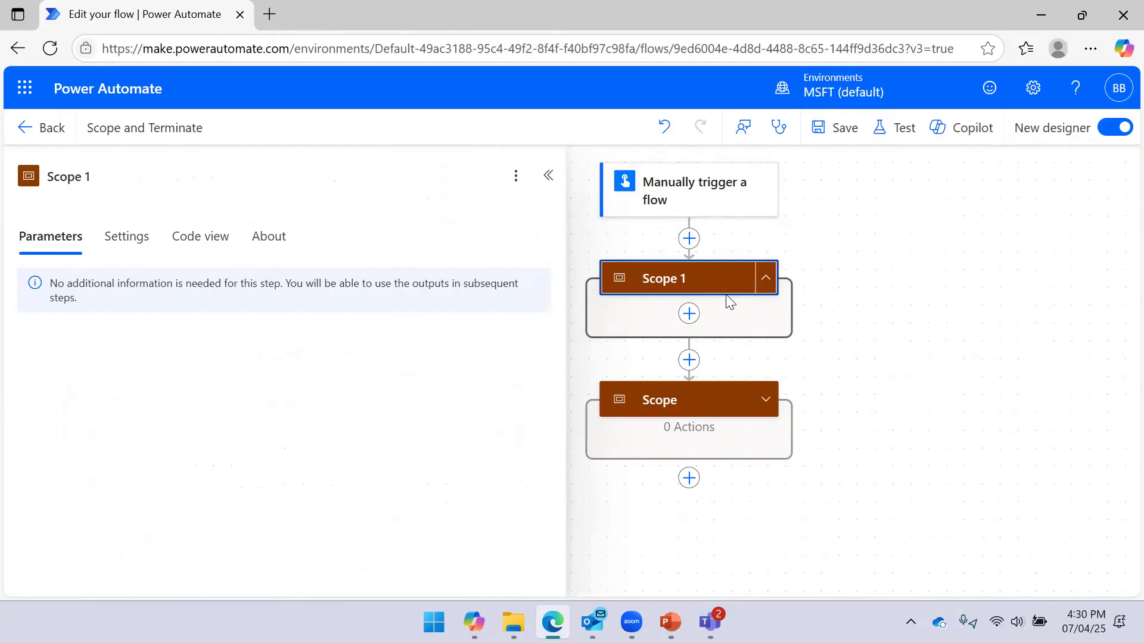
{"action": "left_click", "coordinate": [142, 245]}
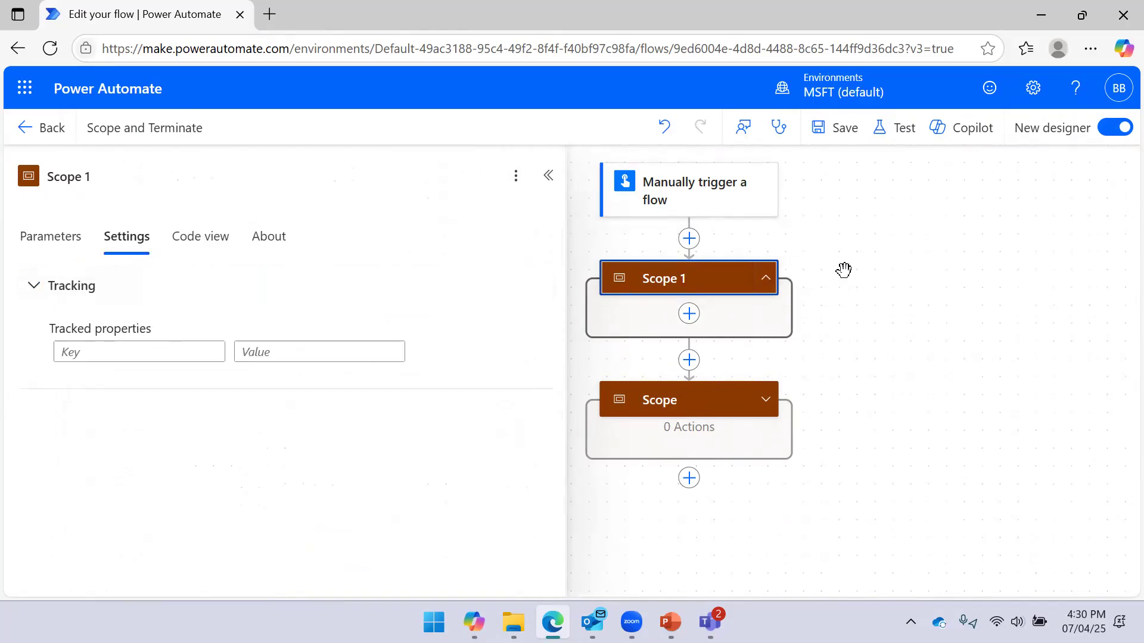
Make Scope run after the manual trigger instead of Scope 1, putting both scopes in parallel
{"action": "left_click", "coordinate": [677, 403]}
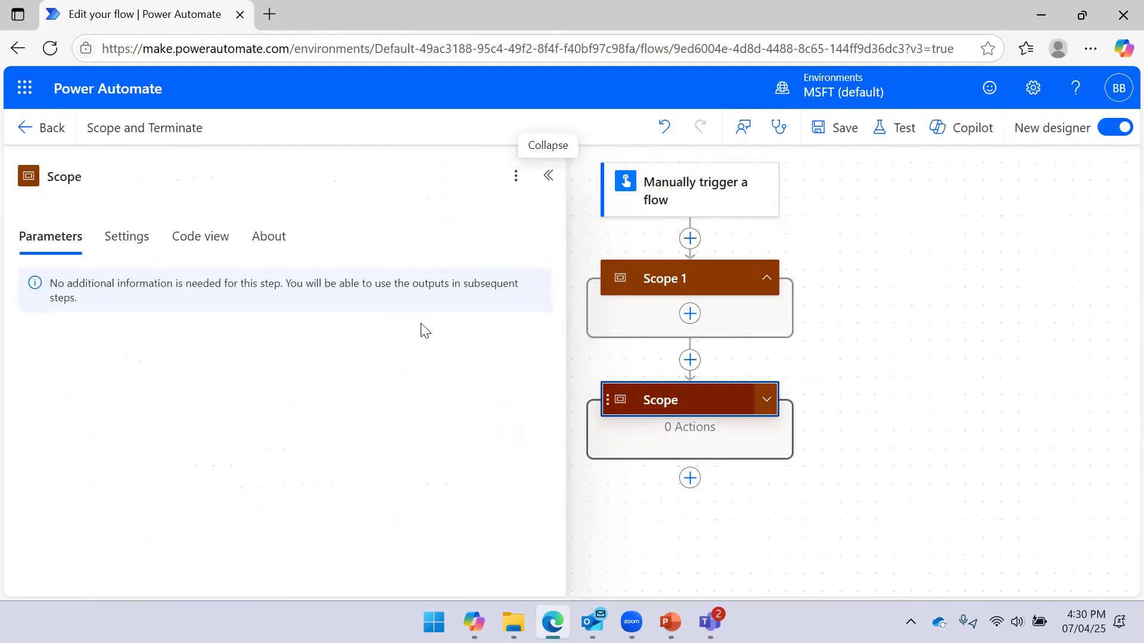
{"action": "left_click", "coordinate": [155, 258]}
{"action": "left_click", "coordinate": [146, 367]}
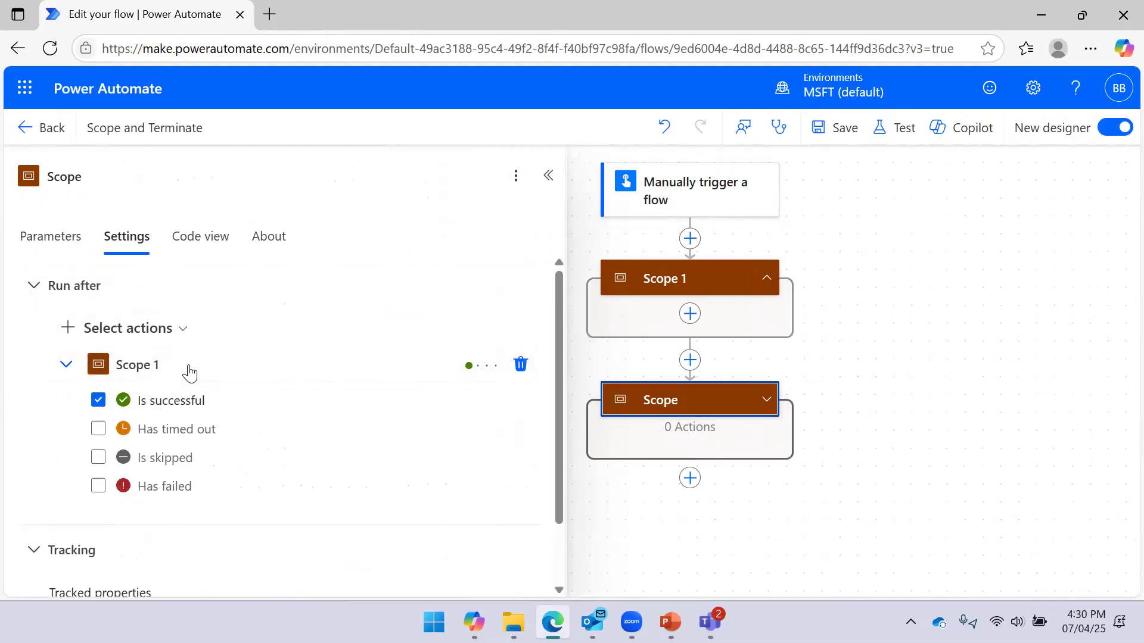
{"action": "left_click", "coordinate": [162, 332]}
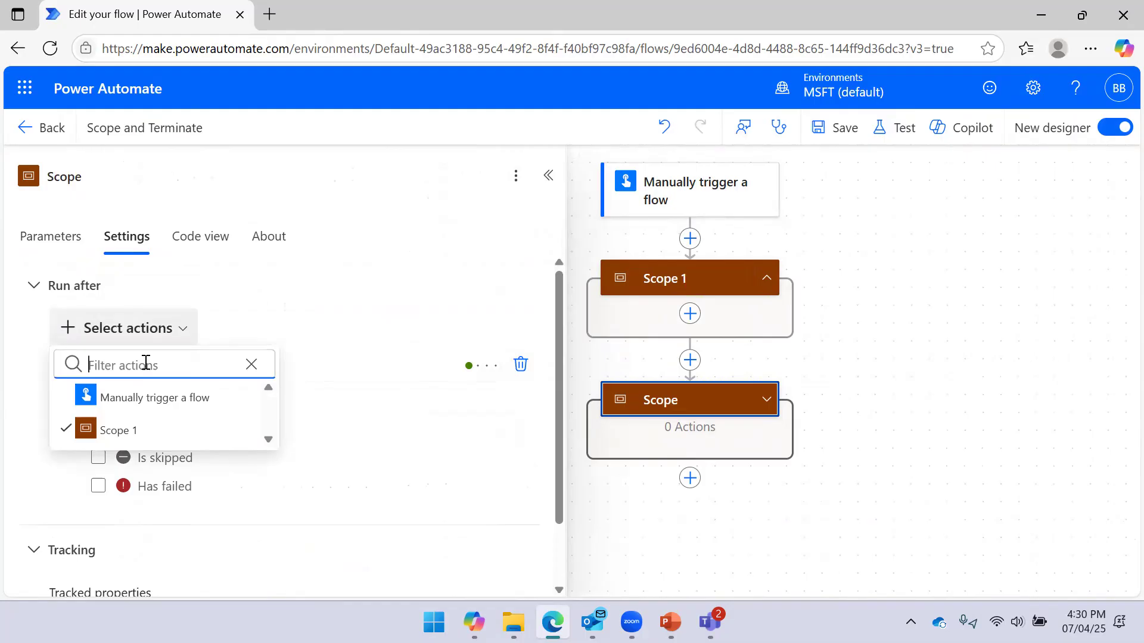
{"action": "left_click", "coordinate": [140, 406]}
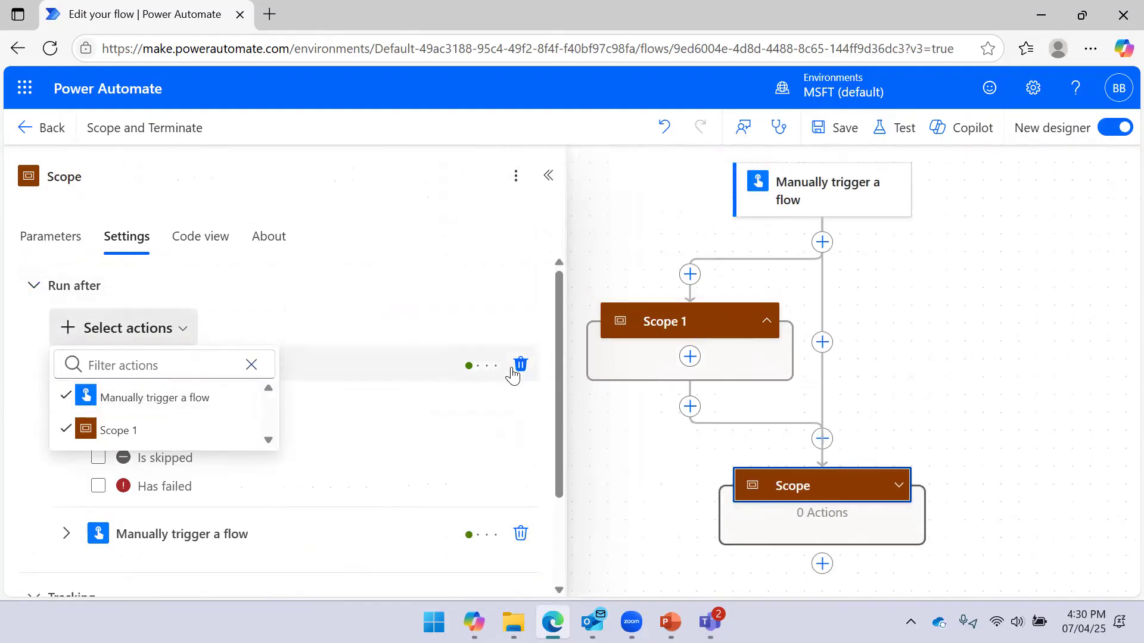
{"action": "left_click", "coordinate": [511, 369]}
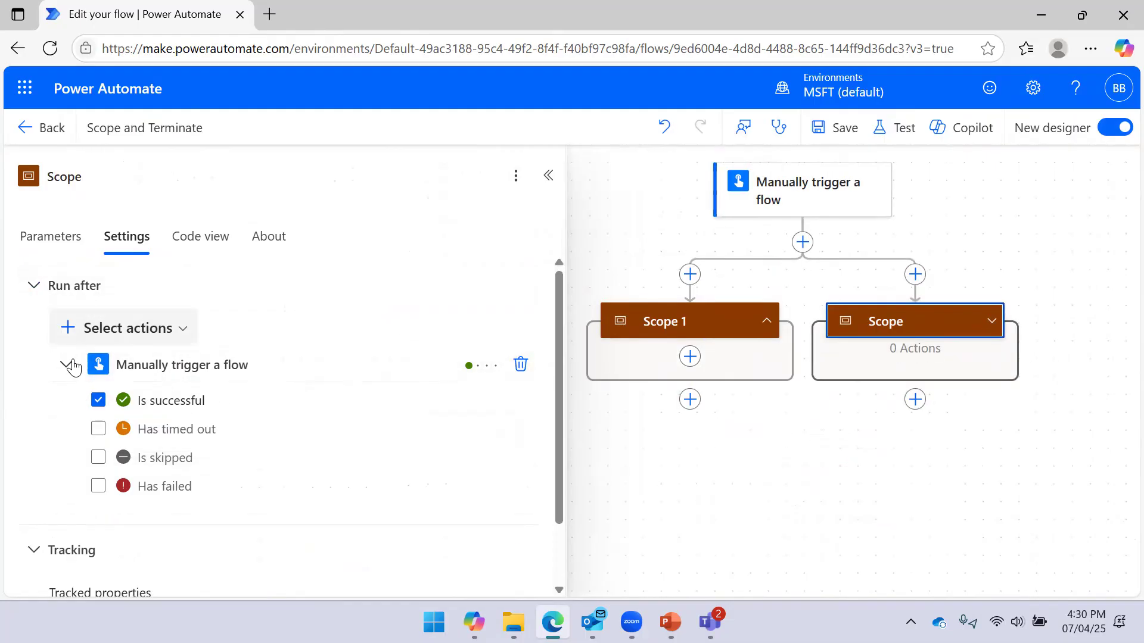
{"action": "left_click", "coordinate": [68, 365]}
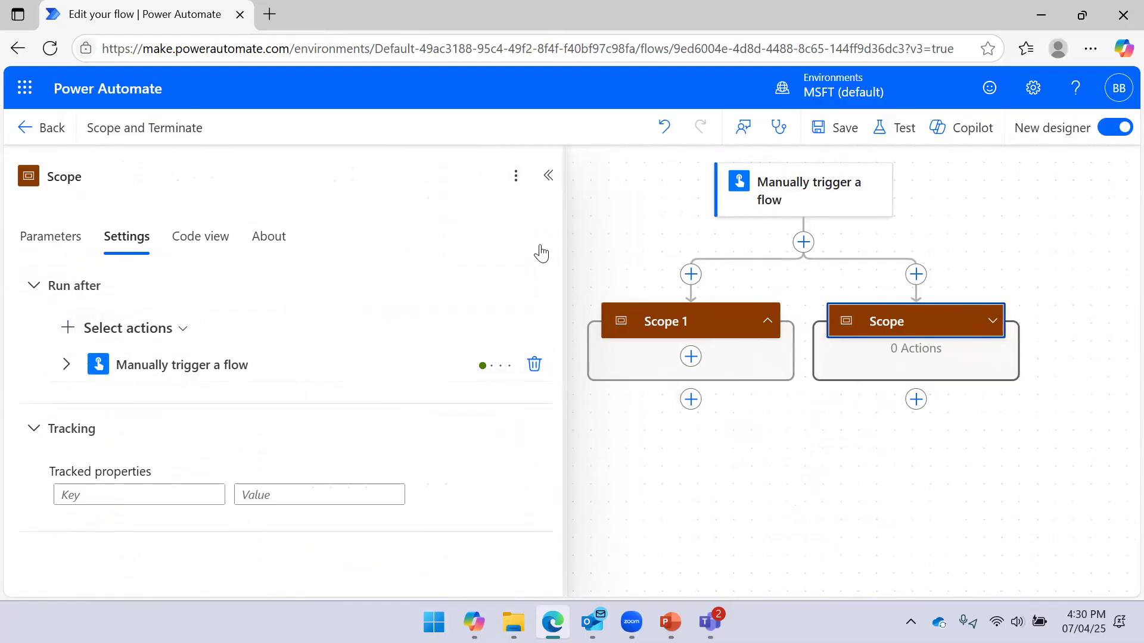
{"action": "left_click", "coordinate": [547, 175]}
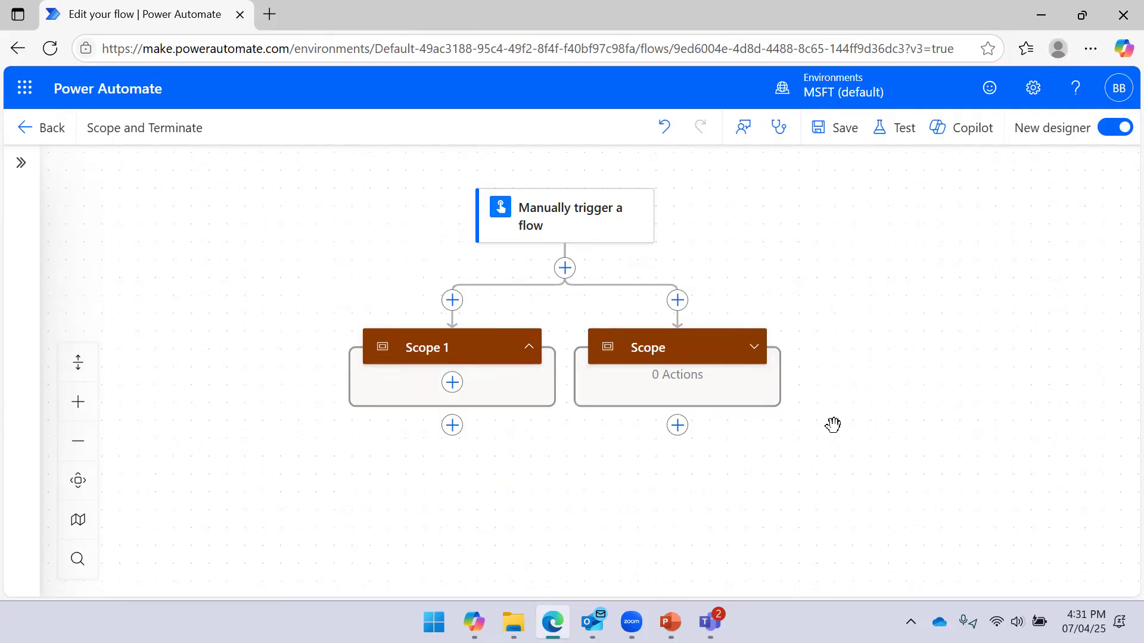
Expand the Scope card beside Scope 1, then bring the trigger back into view
{"action": "left_click_drag", "start_coordinate": [833, 423], "coordinate": [876, 340]}
{"action": "left_click", "coordinate": [720, 268]}
{"action": "left_click", "coordinate": [869, 288]}
{"action": "left_click", "coordinate": [794, 266]}
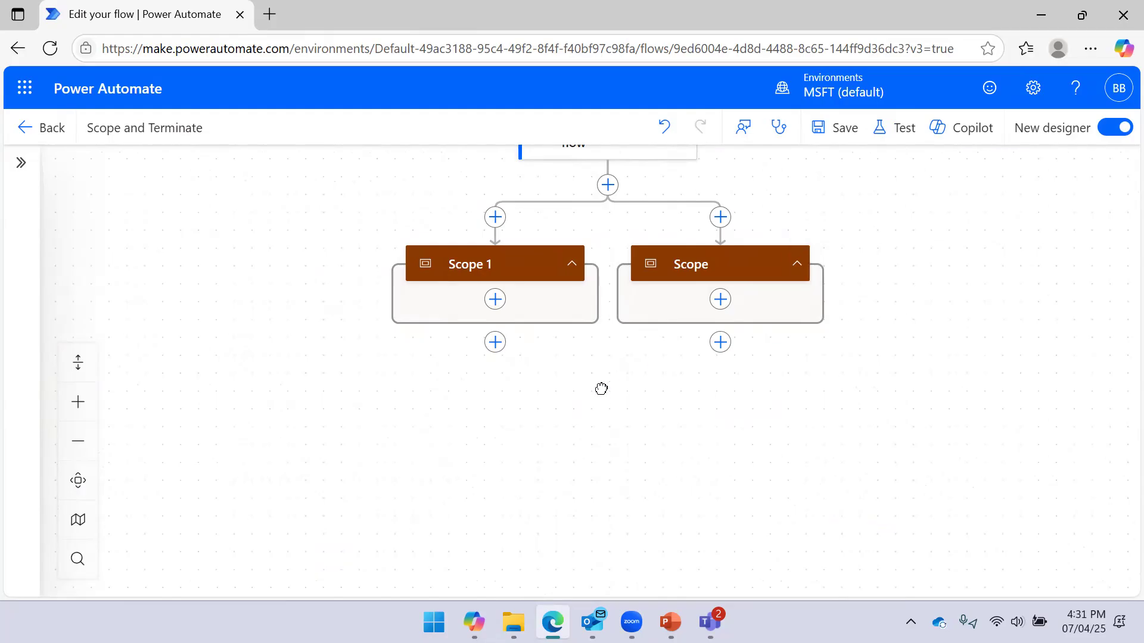
{"action": "scroll", "coordinate": [603, 389], "scroll_direction": "down", "scroll_amount": 1}
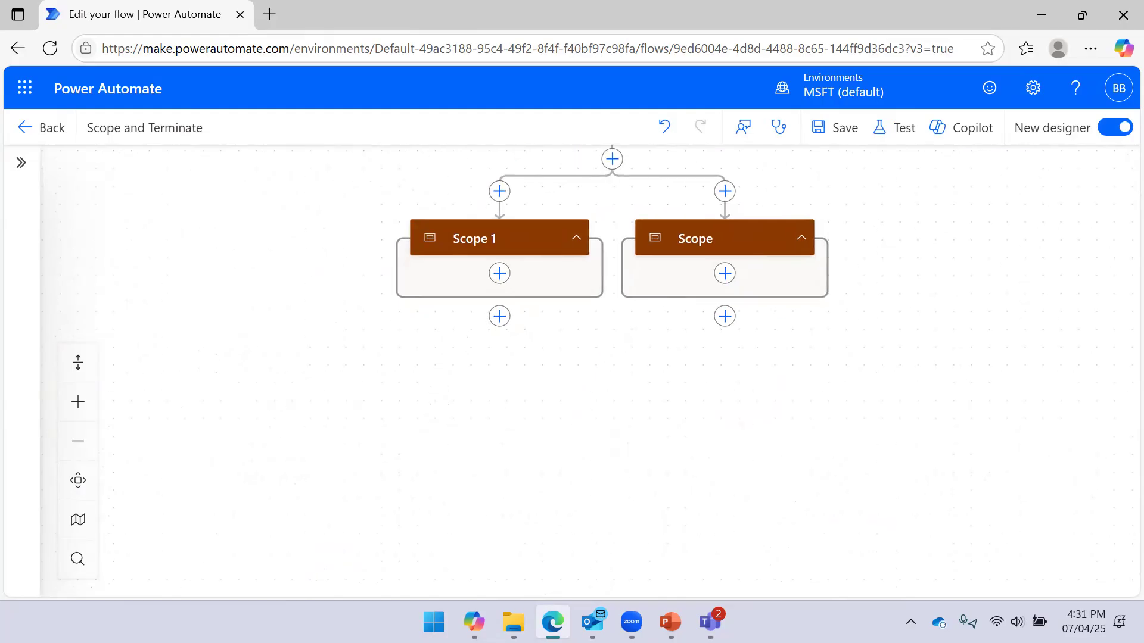
{"action": "left_click", "coordinate": [502, 240]}
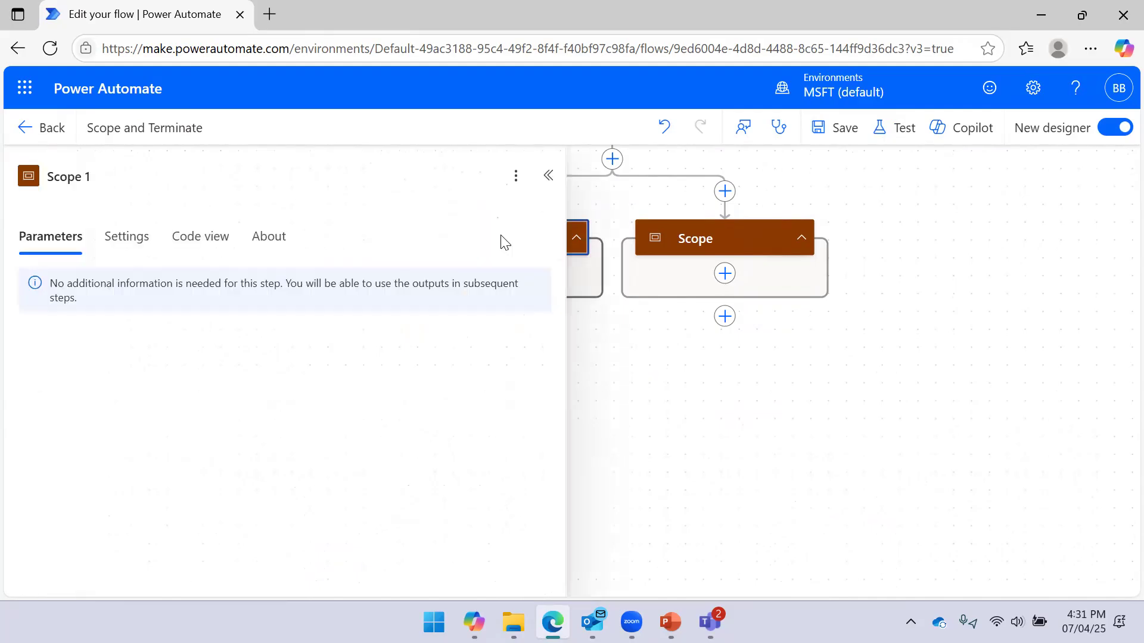
{"action": "left_click", "coordinate": [650, 360]}
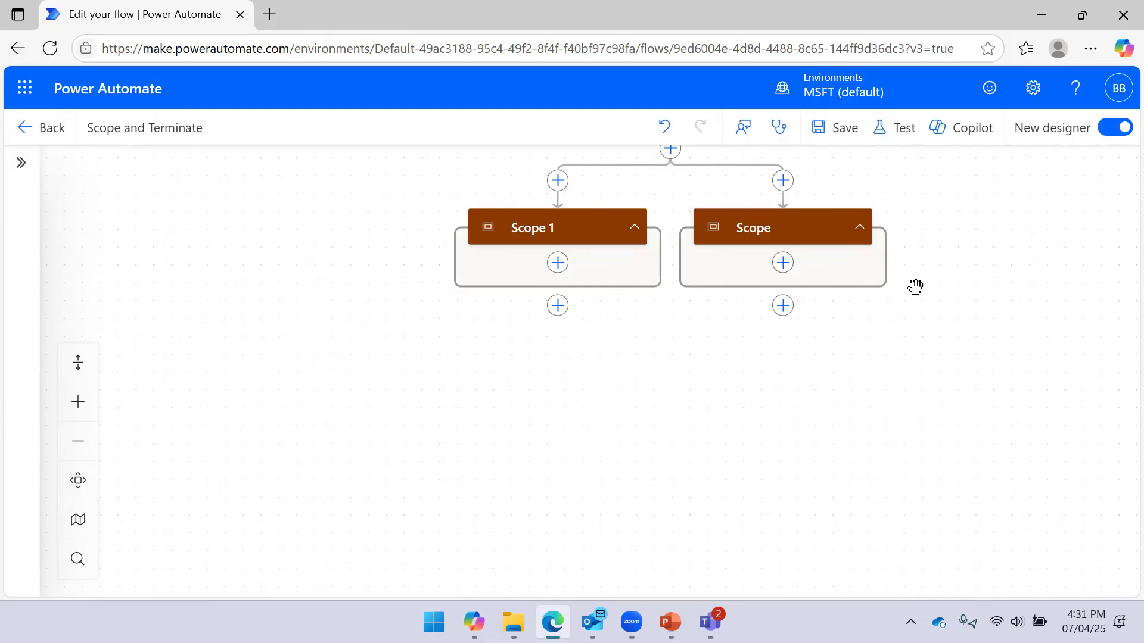
{"action": "left_click_drag", "start_coordinate": [677, 343], "coordinate": [633, 431]}
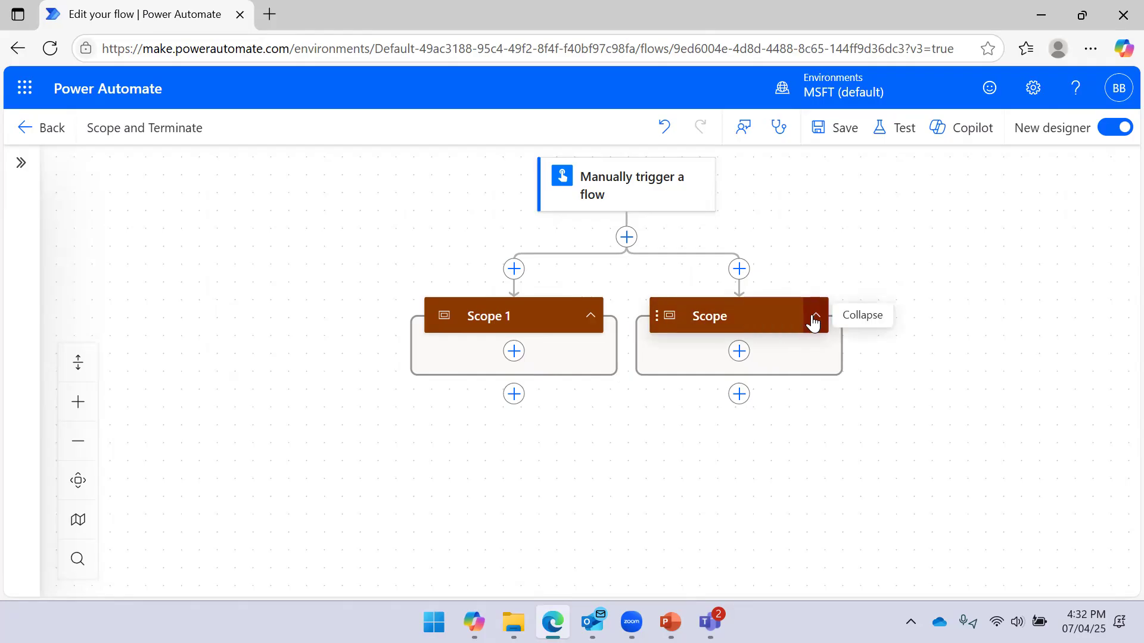
In Scope's Run after settings, select Scope 1 and remove the manual trigger
{"action": "left_click", "coordinate": [590, 315]}
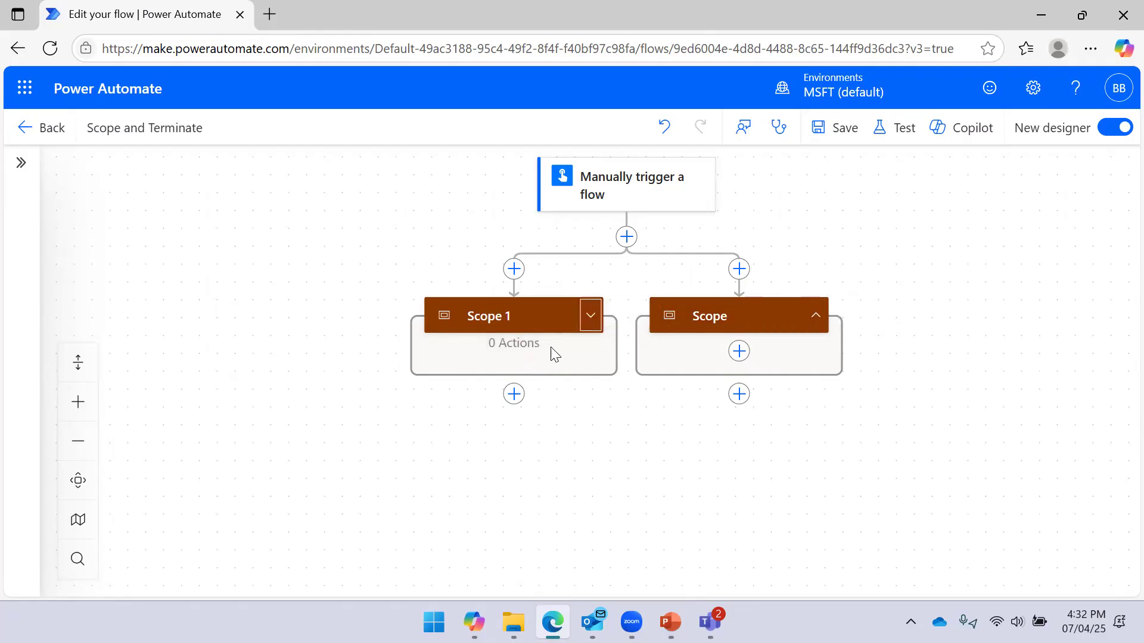
{"action": "left_click", "coordinate": [536, 317]}
{"action": "left_click", "coordinate": [105, 237]}
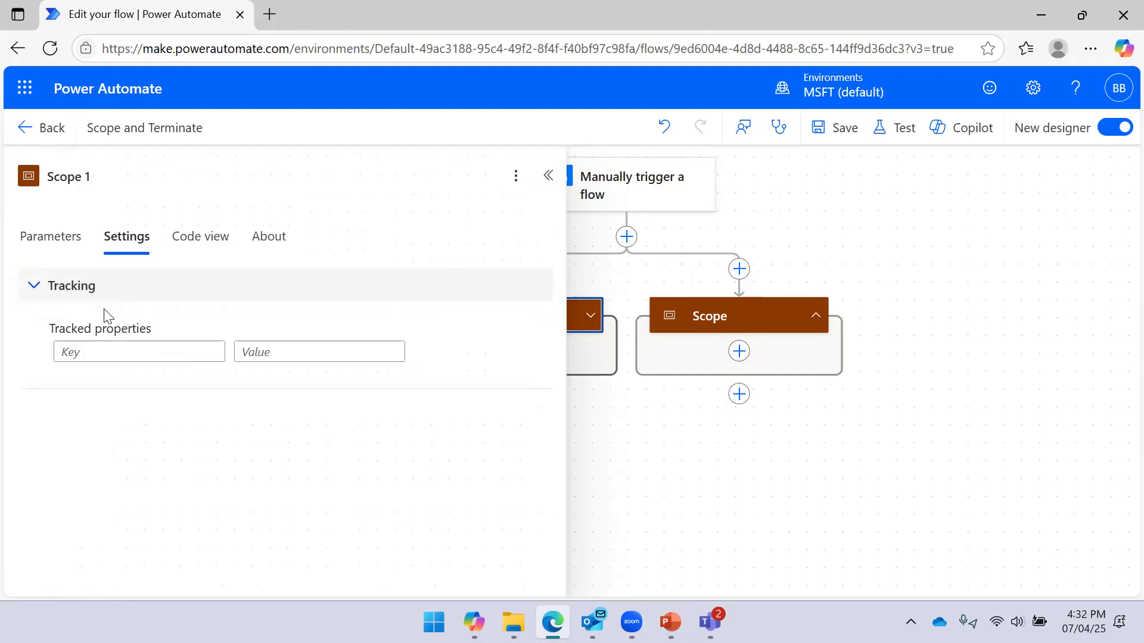
{"action": "left_click", "coordinate": [91, 298]}
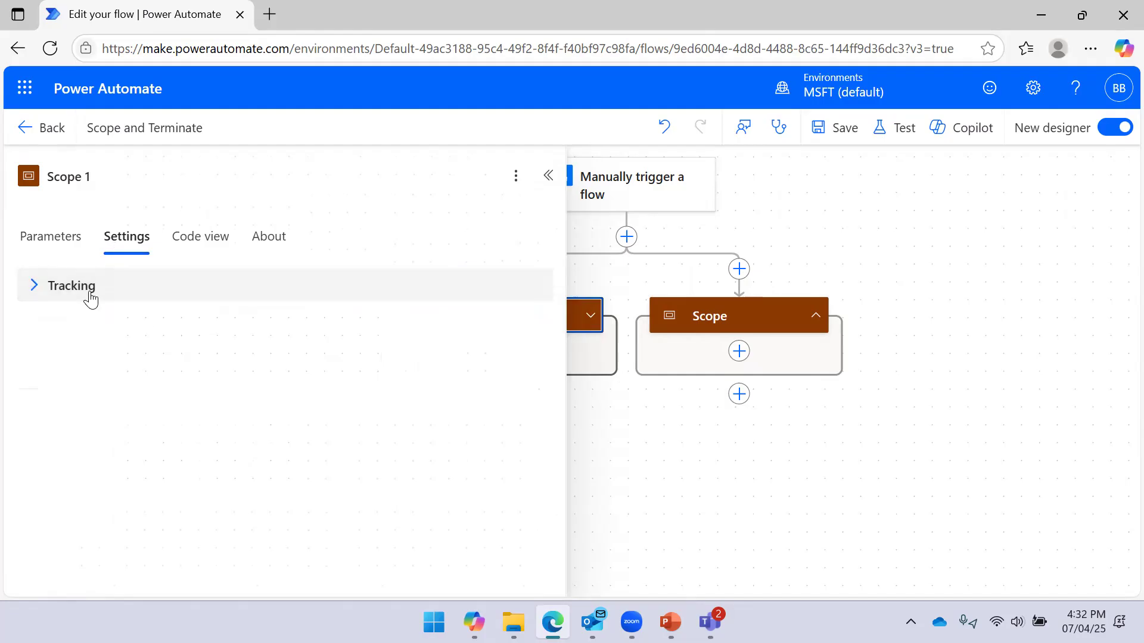
{"action": "left_click", "coordinate": [715, 318]}
{"action": "left_click", "coordinate": [126, 238]}
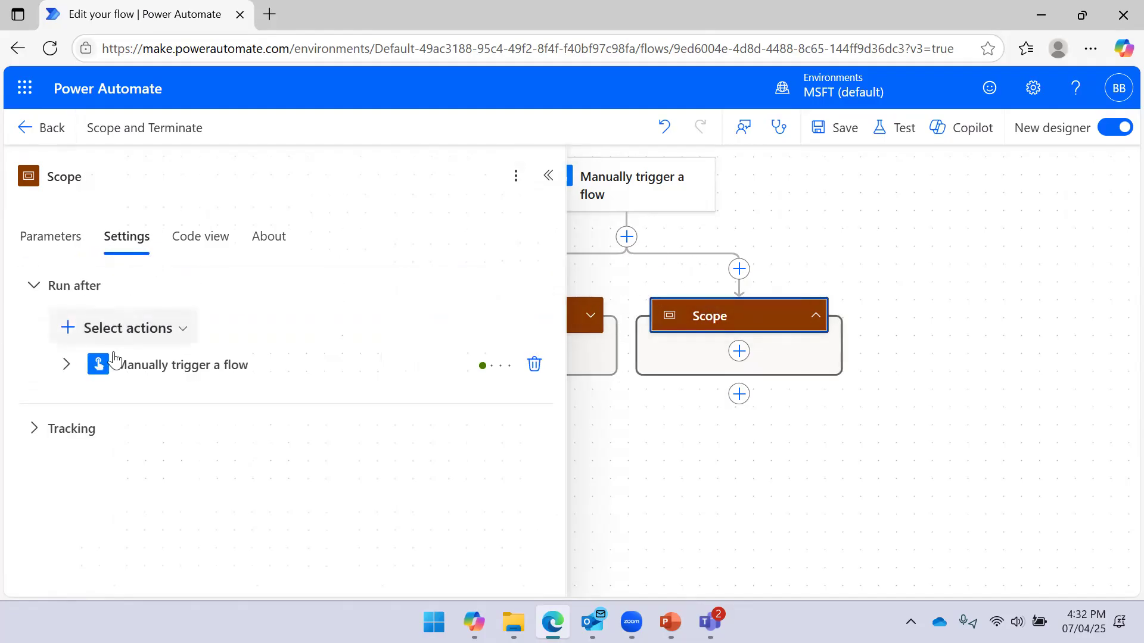
{"action": "left_click", "coordinate": [152, 329]}
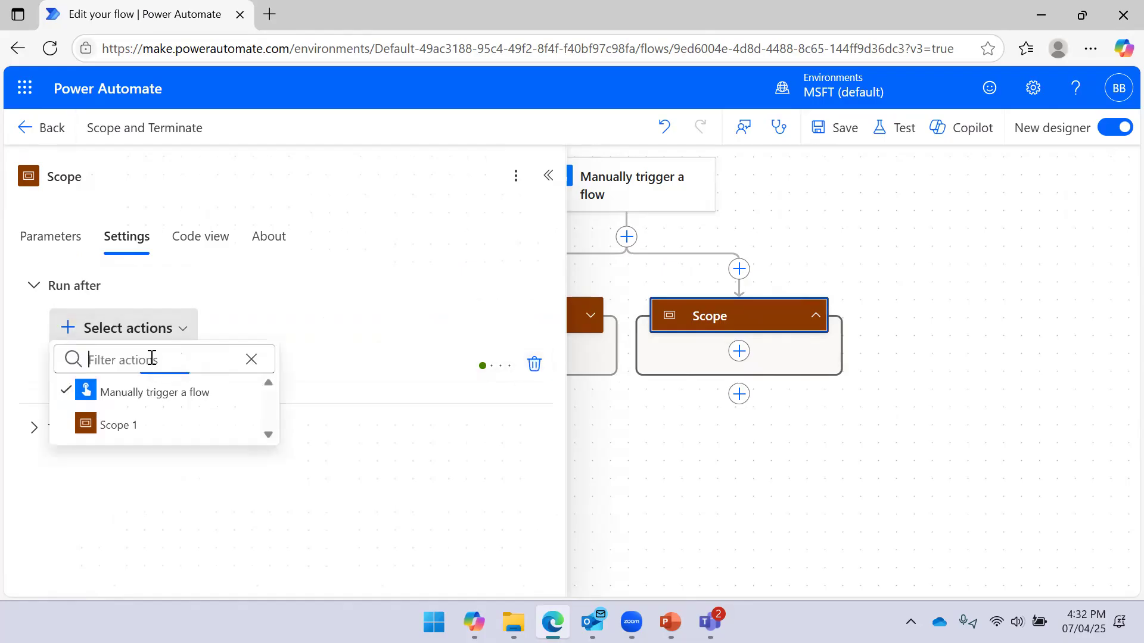
{"action": "left_click", "coordinate": [115, 432]}
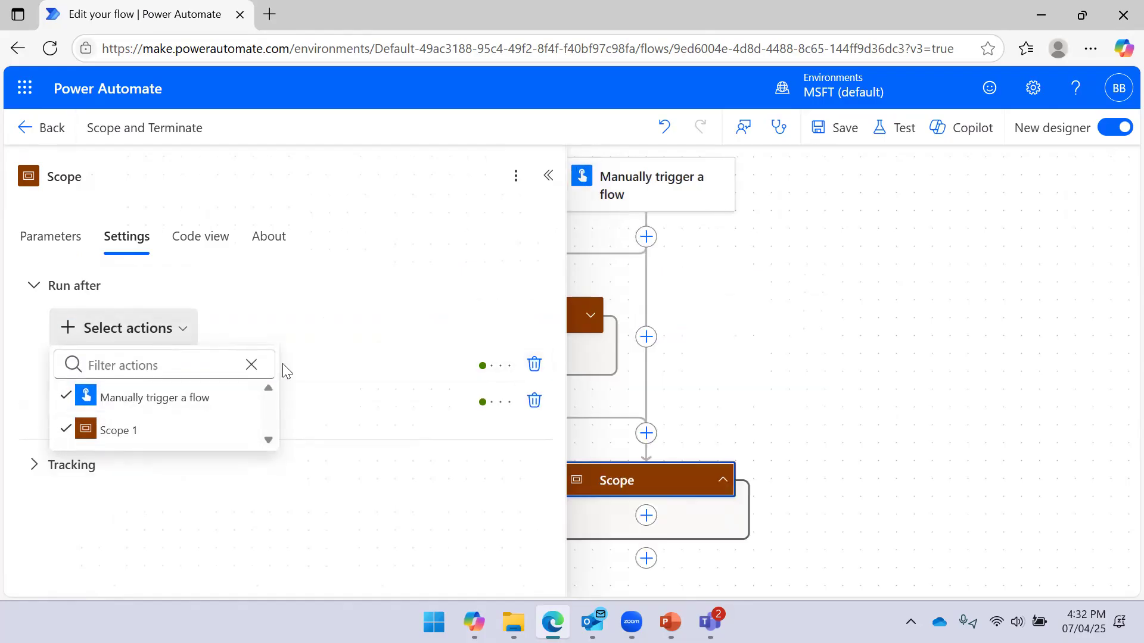
{"action": "left_click", "coordinate": [534, 365]}
{"action": "left_click", "coordinate": [812, 261]}
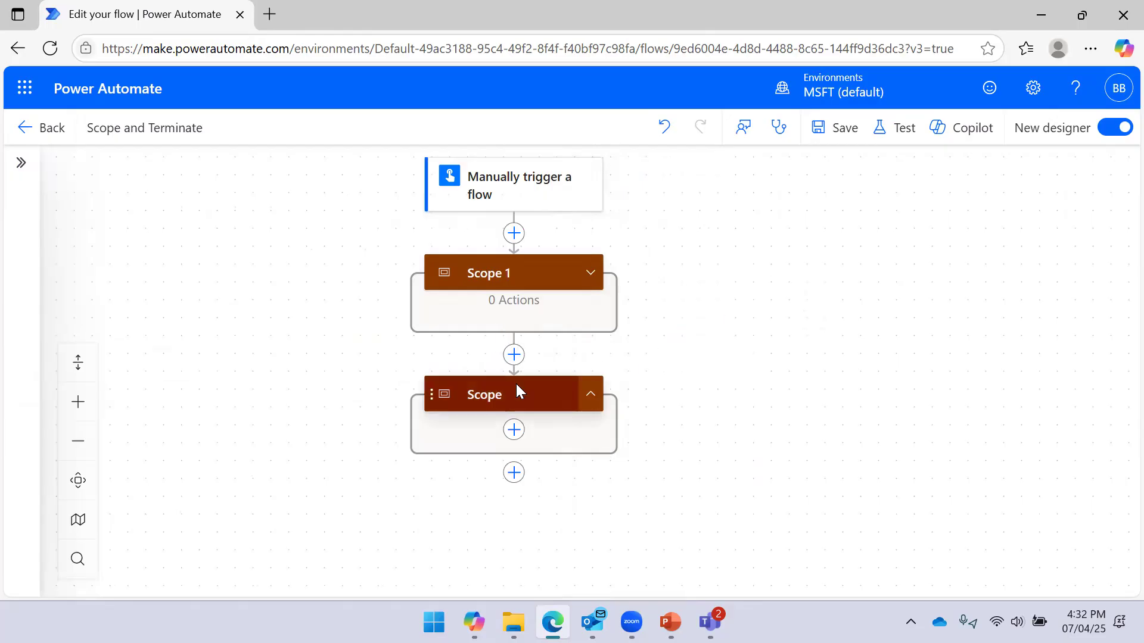
Set Scope's run-after condition on Scope 1 to Has failed only, clearing Is successful
{"action": "left_click", "coordinate": [490, 272]}
{"action": "left_click", "coordinate": [776, 269]}
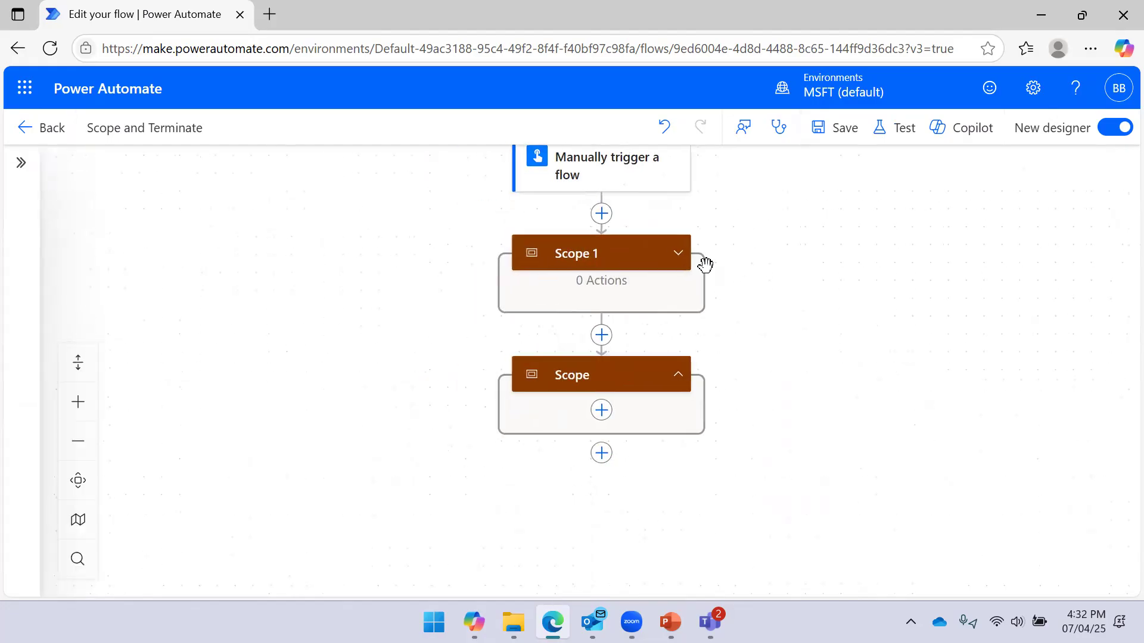
{"action": "left_click", "coordinate": [679, 252]}
{"action": "left_click", "coordinate": [630, 253]}
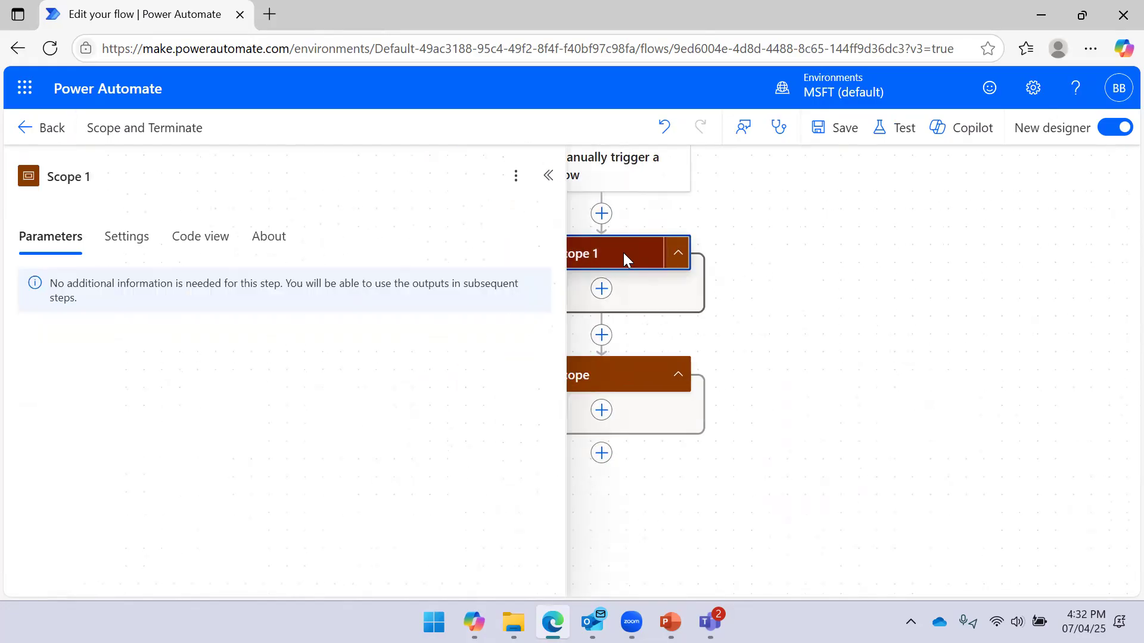
{"action": "left_click", "coordinate": [630, 371]}
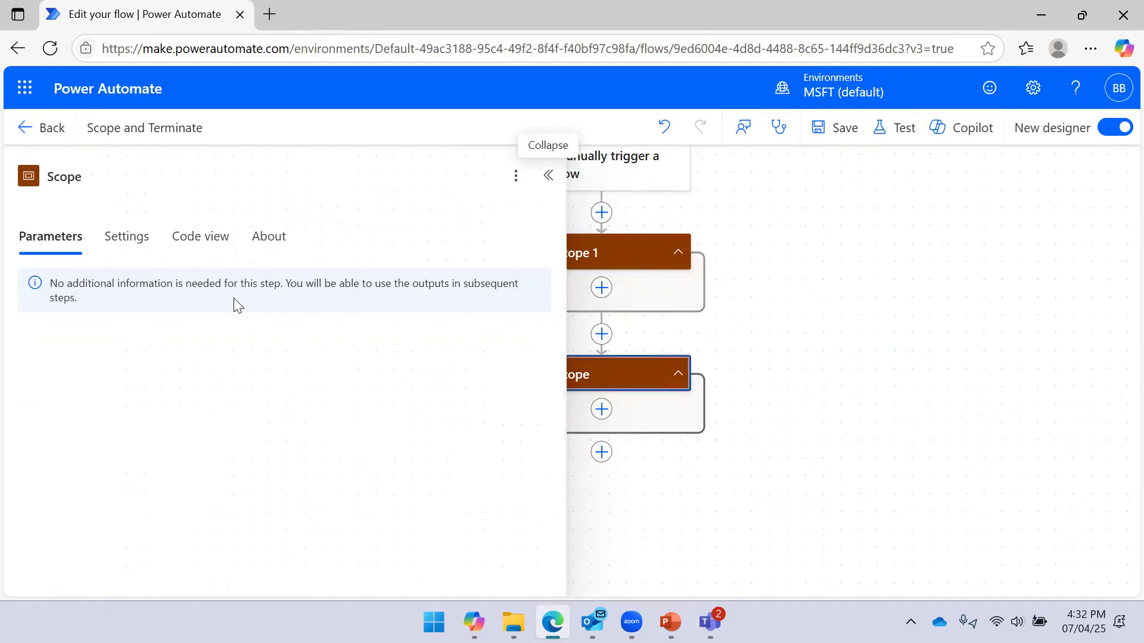
{"action": "left_click", "coordinate": [139, 241]}
{"action": "left_click", "coordinate": [163, 381]}
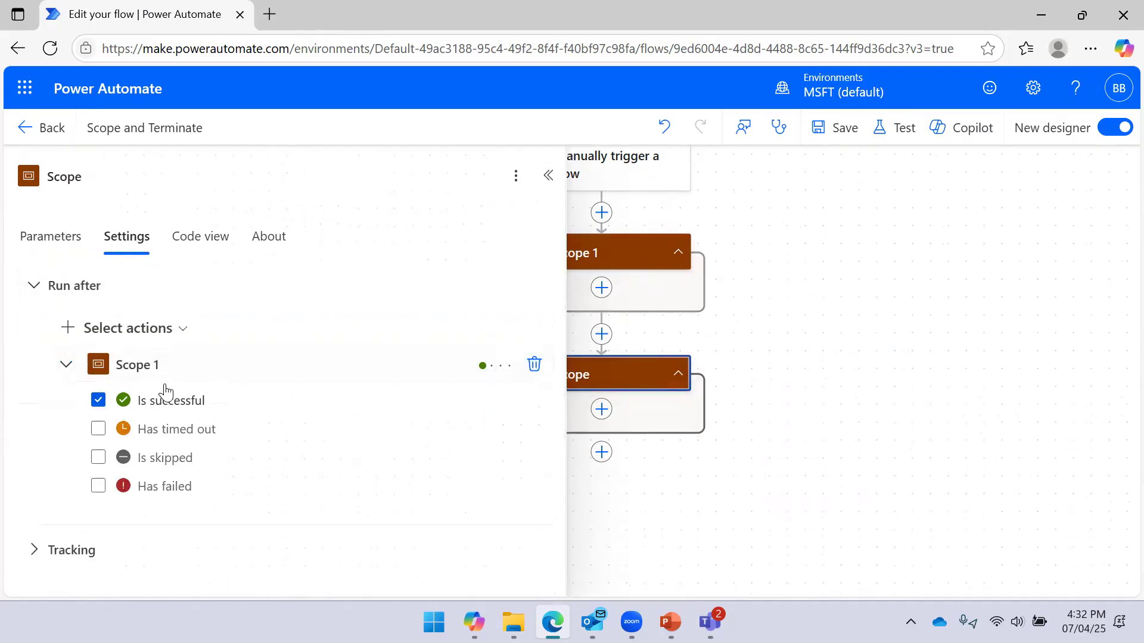
{"action": "left_click_drag", "start_coordinate": [844, 266], "coordinate": [941, 247]}
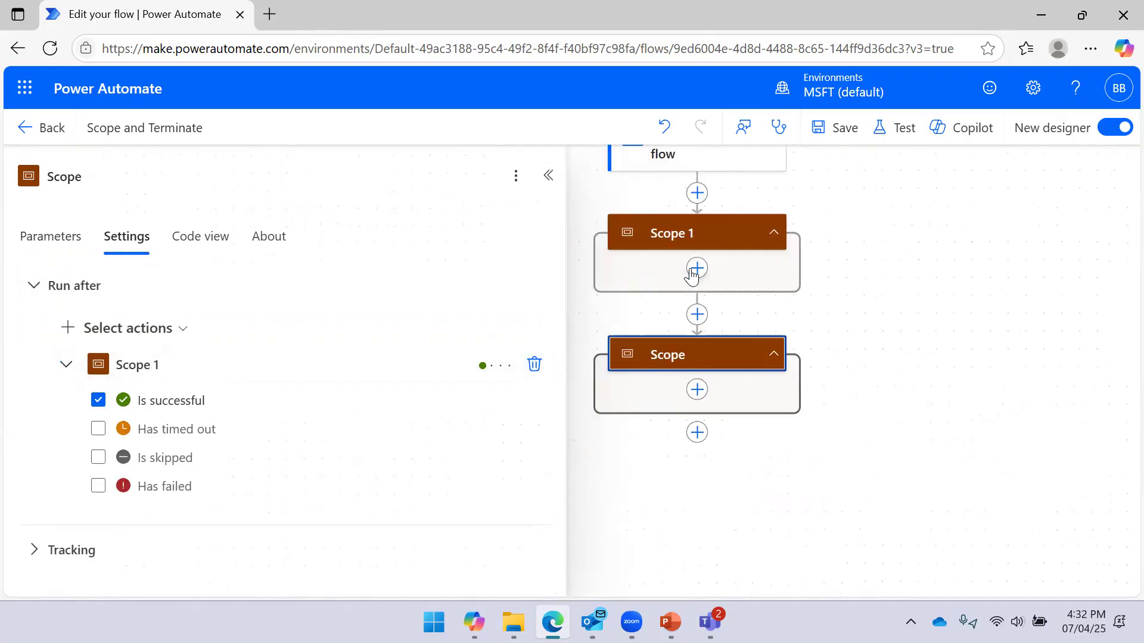
{"action": "left_click", "coordinate": [169, 402]}
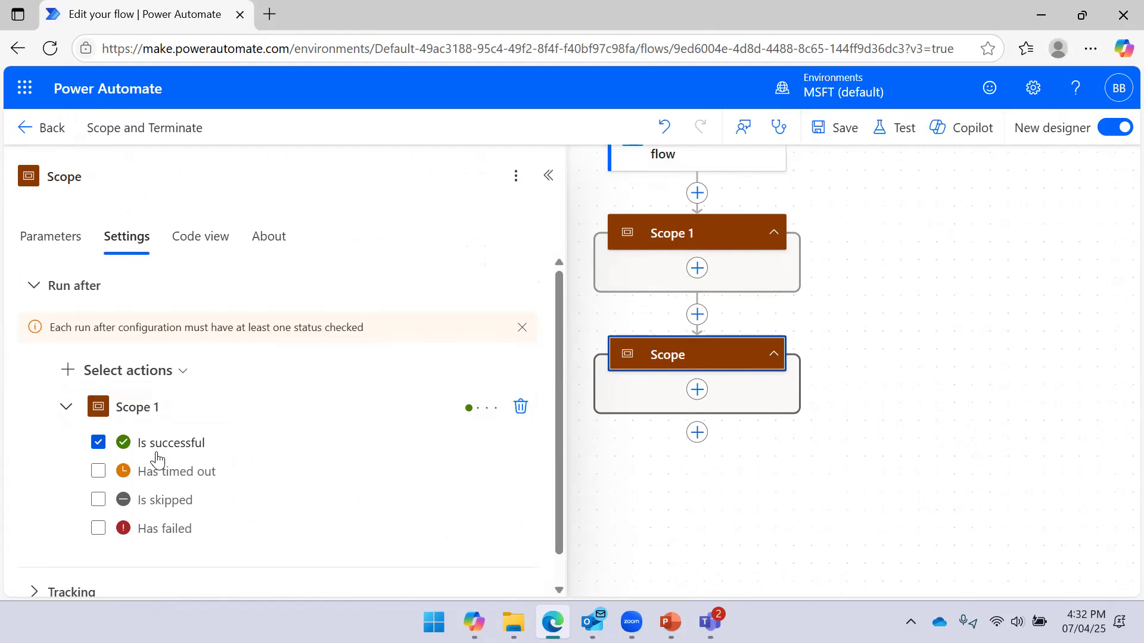
{"action": "left_click", "coordinate": [98, 528]}
{"action": "left_click", "coordinate": [99, 400]}
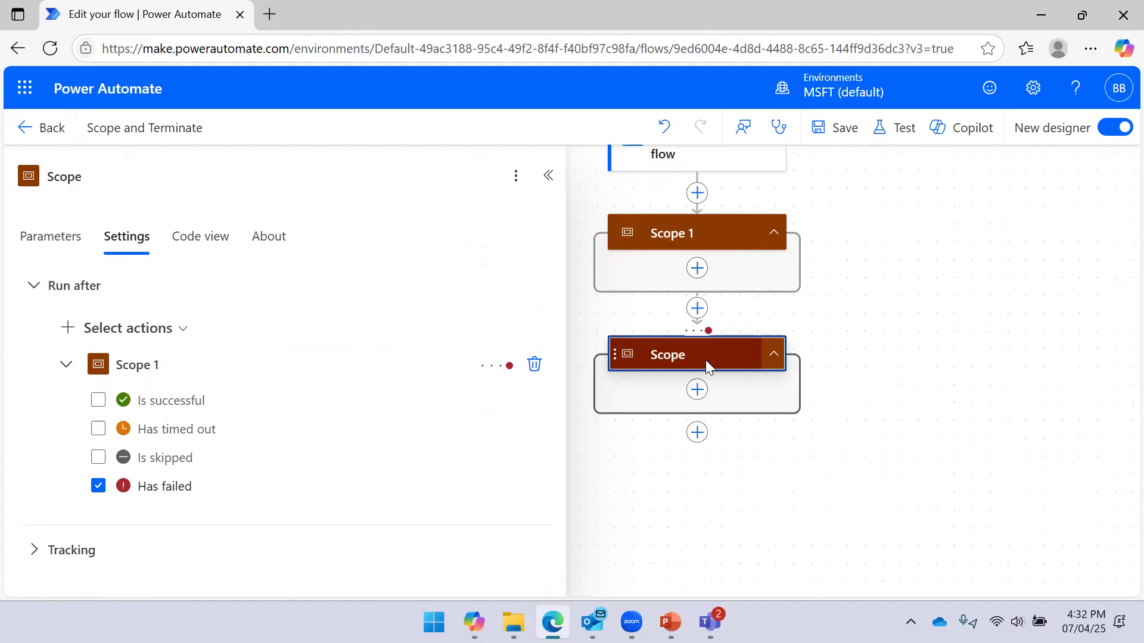
{"action": "left_click", "coordinate": [548, 175]}
{"action": "key", "text": "alt+space"}
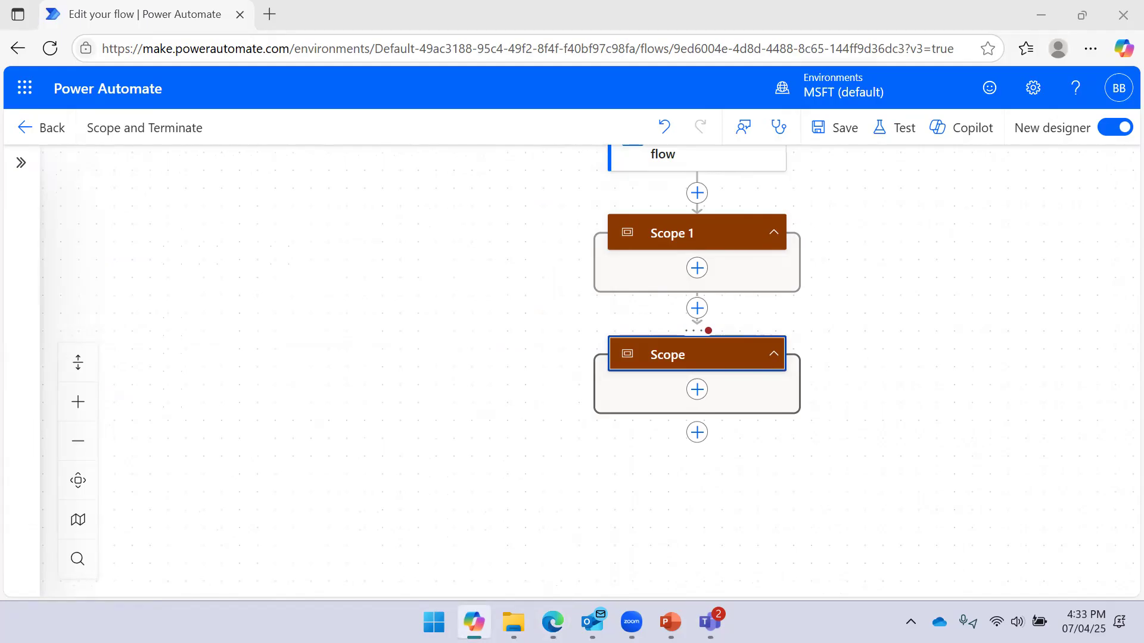
{"action": "left_click_drag", "start_coordinate": [935, 298], "coordinate": [909, 260]}
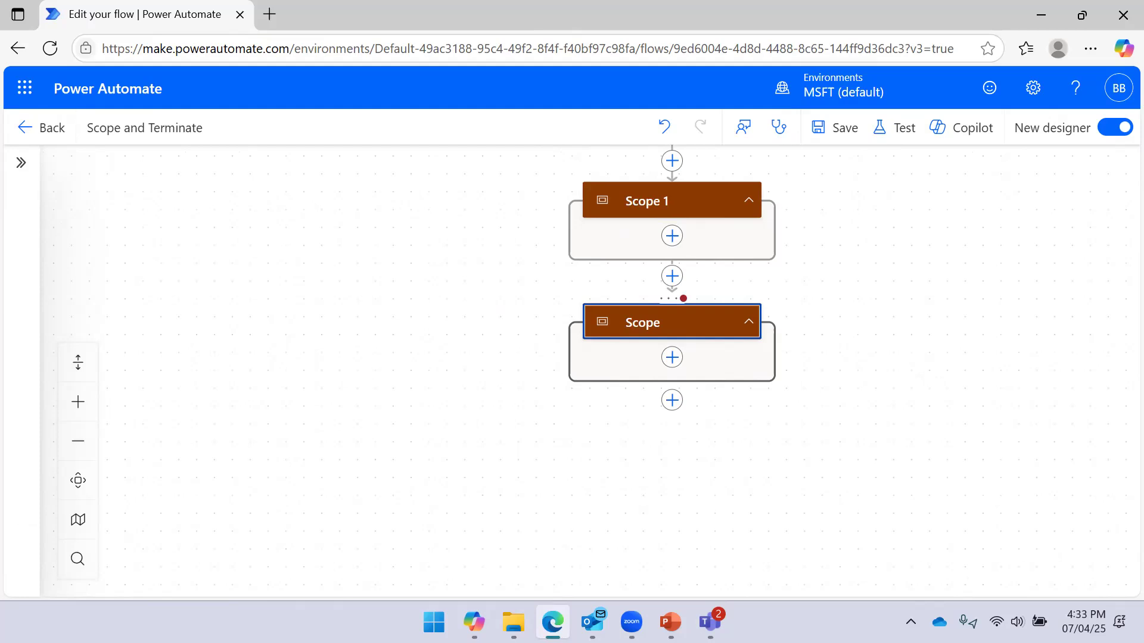
{"action": "key", "text": "alt+space"}
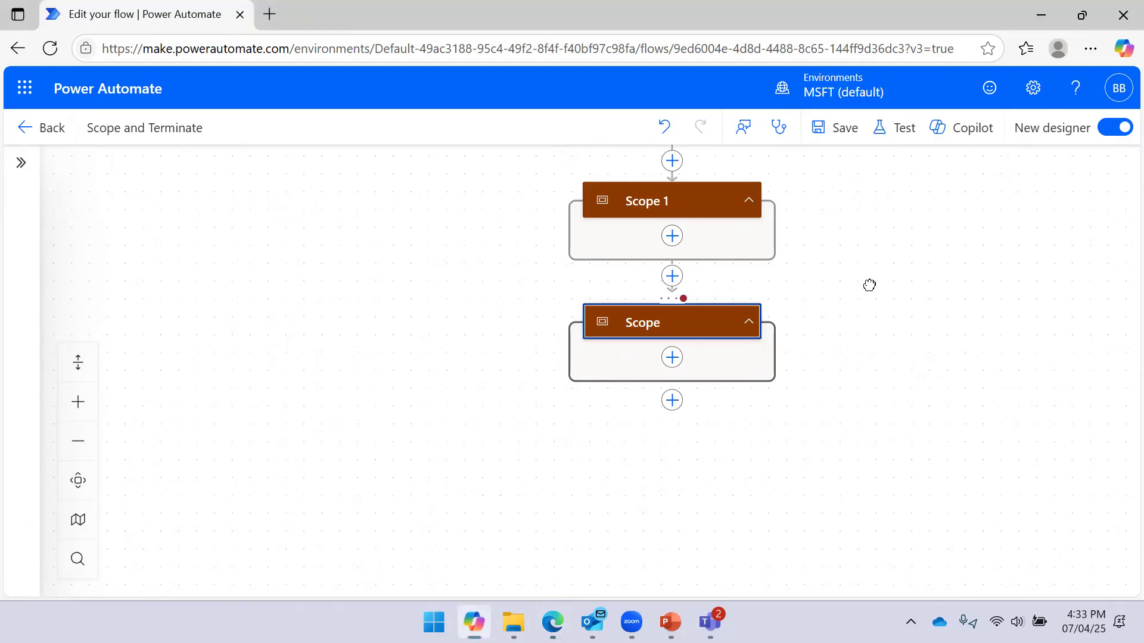
{"action": "left_click_drag", "start_coordinate": [868, 284], "coordinate": [850, 266]}
{"action": "left_click_drag", "start_coordinate": [951, 276], "coordinate": [874, 409]}
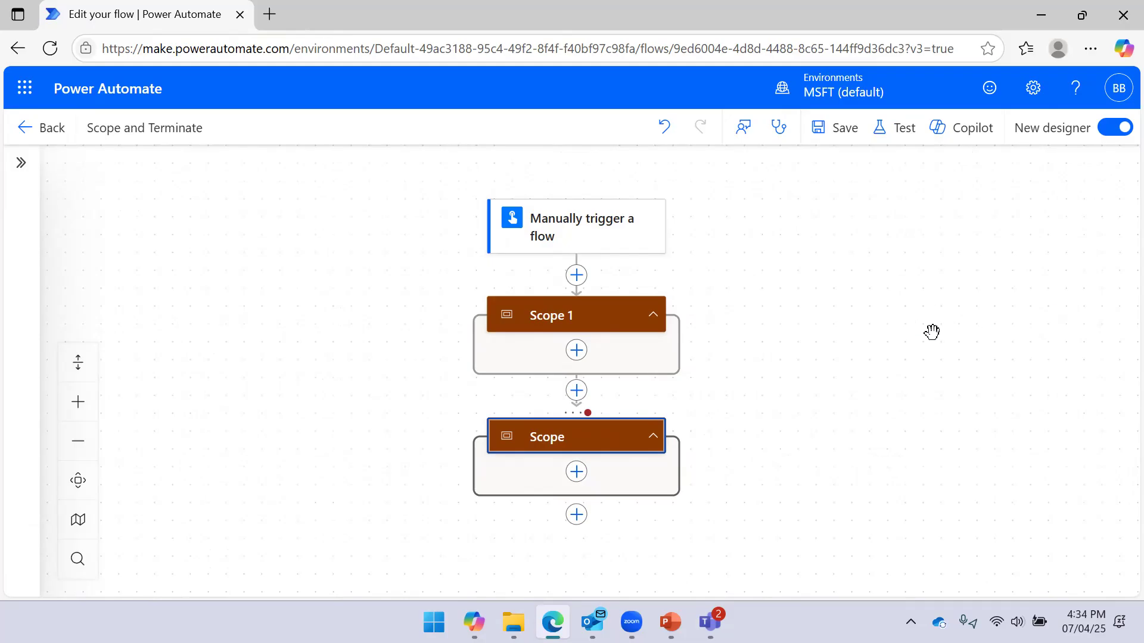
{"action": "scroll", "coordinate": [745, 370], "scroll_direction": "down", "scroll_amount": 2}
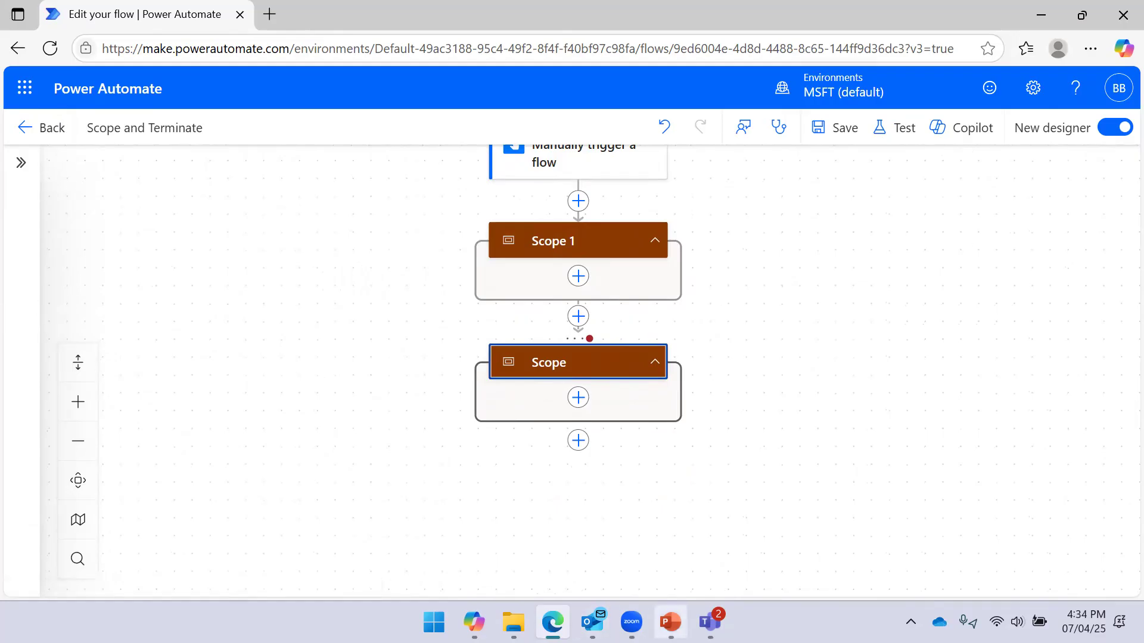
Show the PowerPoint slide on creating a Scope and Terminate flow, then return to the designer
{"action": "left_click", "coordinate": [670, 622]}
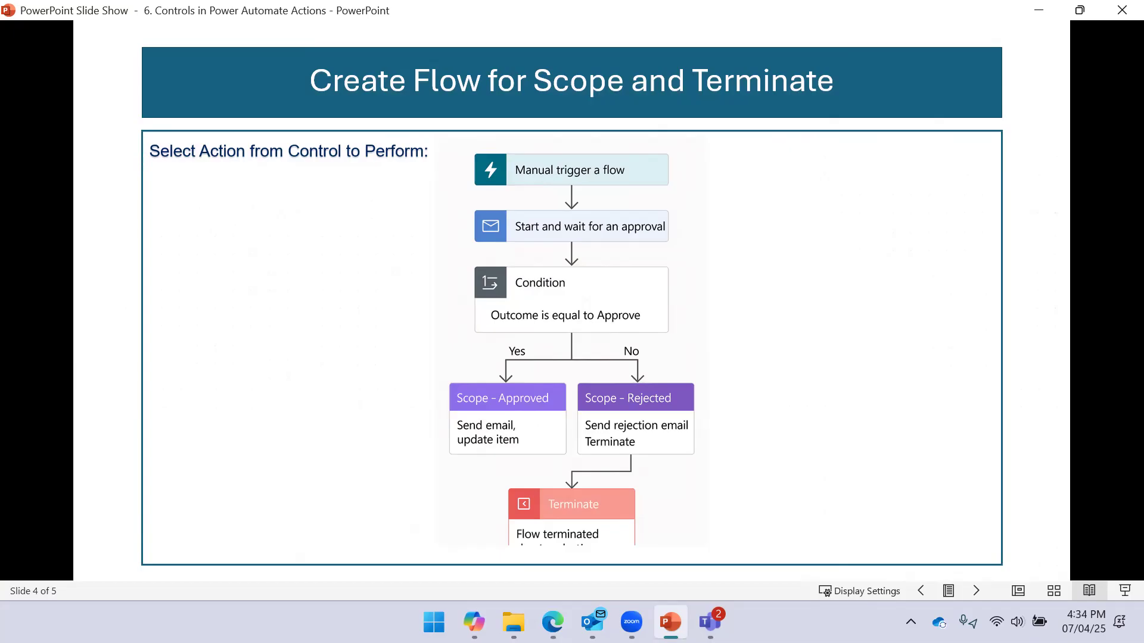
{"action": "left_click", "coordinate": [553, 622]}
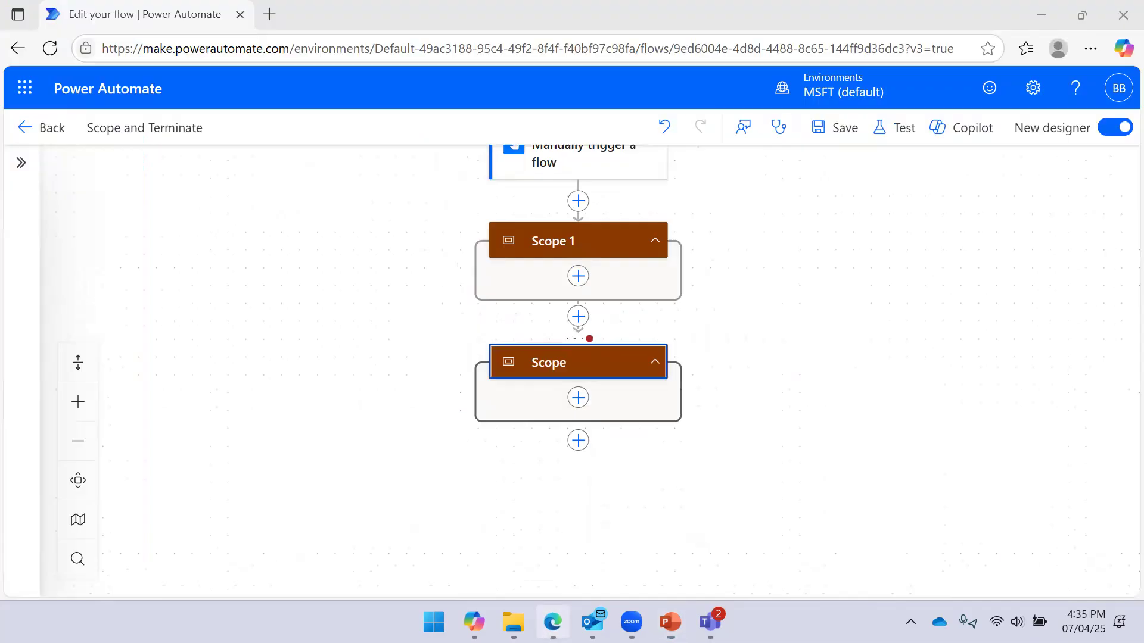
Insert a Data Operation > Select action between the manual trigger and Scope 1
{"action": "left_click", "coordinate": [580, 201]}
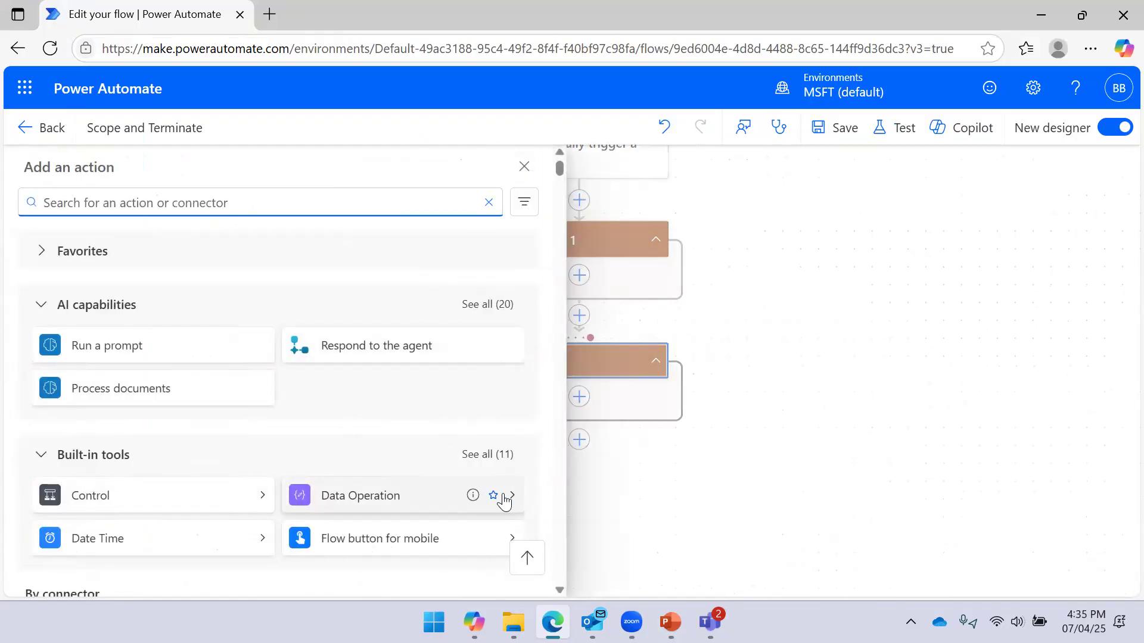
{"action": "scroll", "coordinate": [255, 424], "scroll_direction": "down", "scroll_amount": 3}
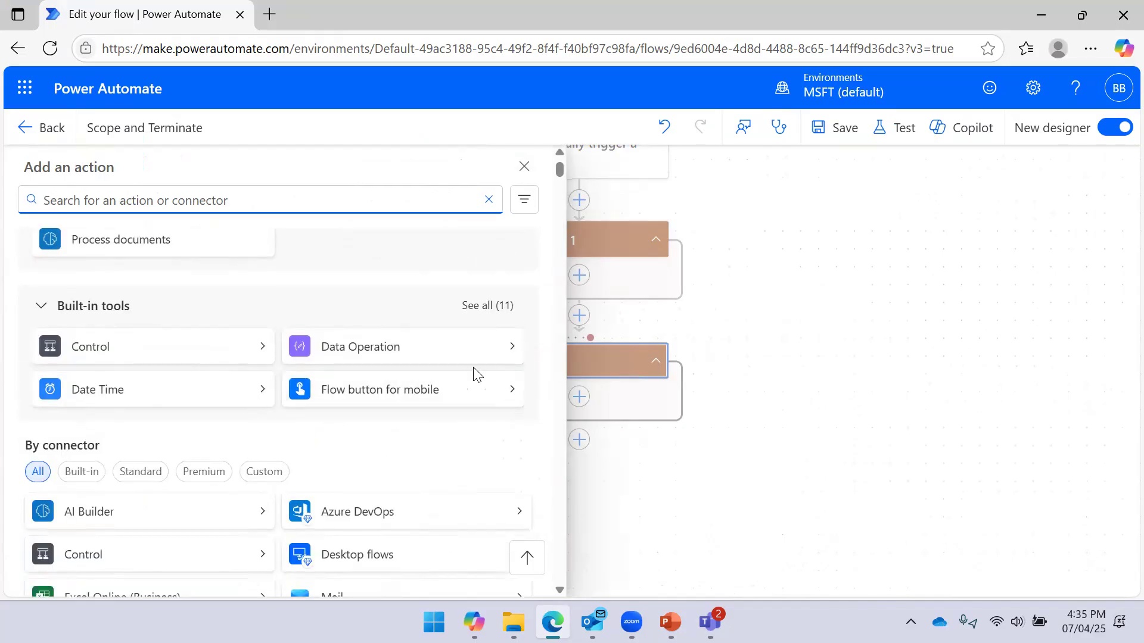
{"action": "left_click", "coordinate": [509, 351]}
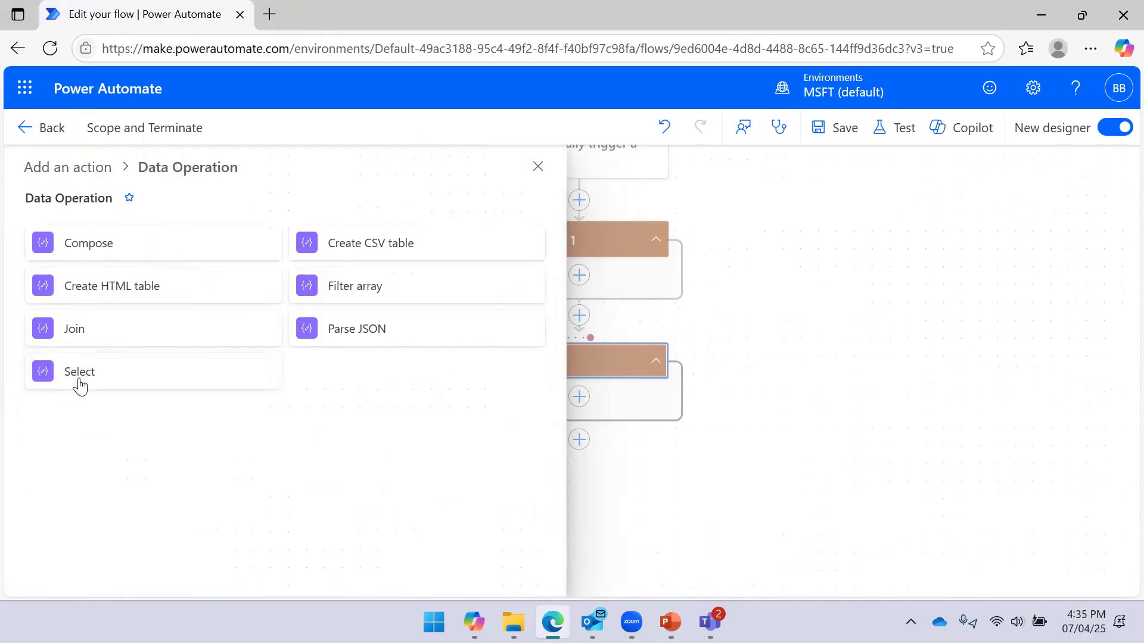
{"action": "left_click", "coordinate": [79, 384]}
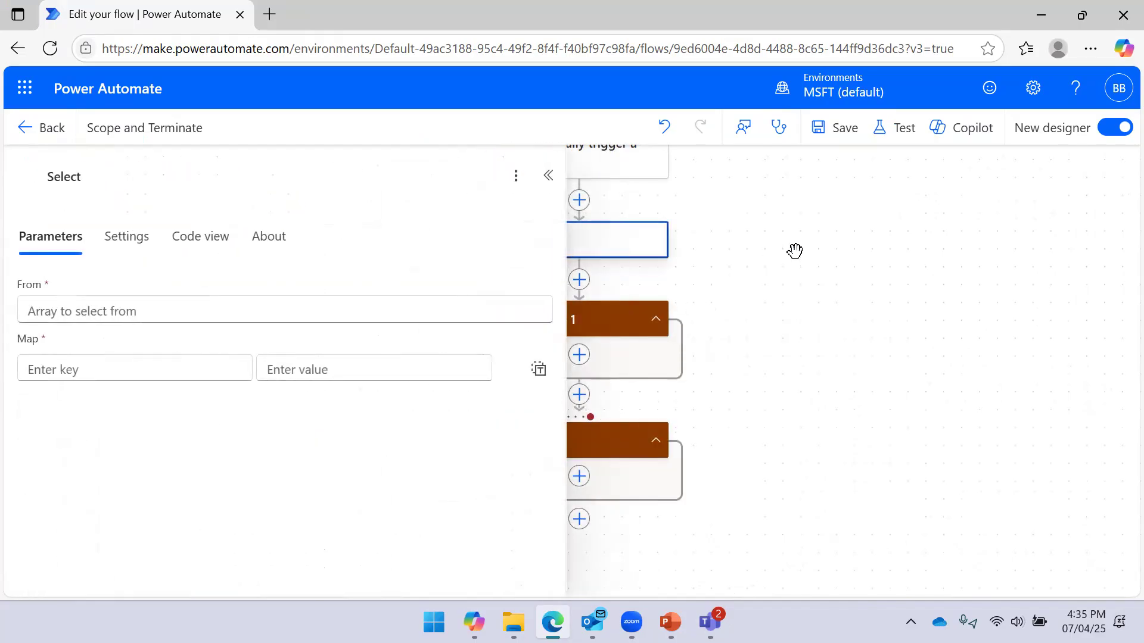
{"action": "left_click", "coordinate": [548, 175]}
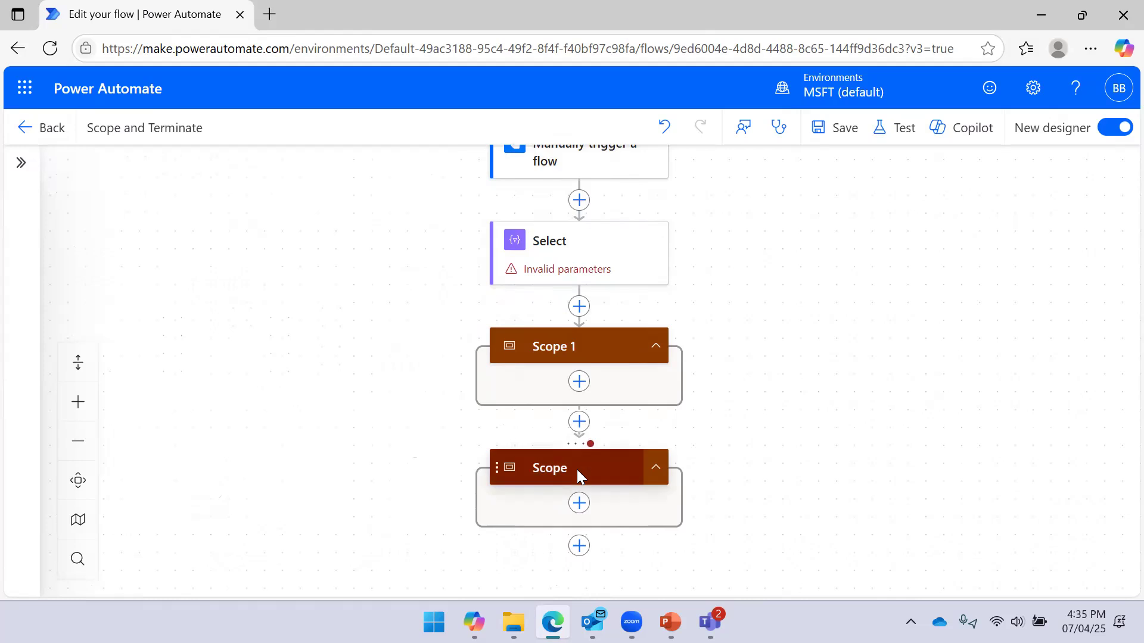
{"action": "left_click", "coordinate": [577, 469]}
Review the details of the Select, Scope and Scope 1 steps in the flow
{"action": "left_click", "coordinate": [774, 347]}
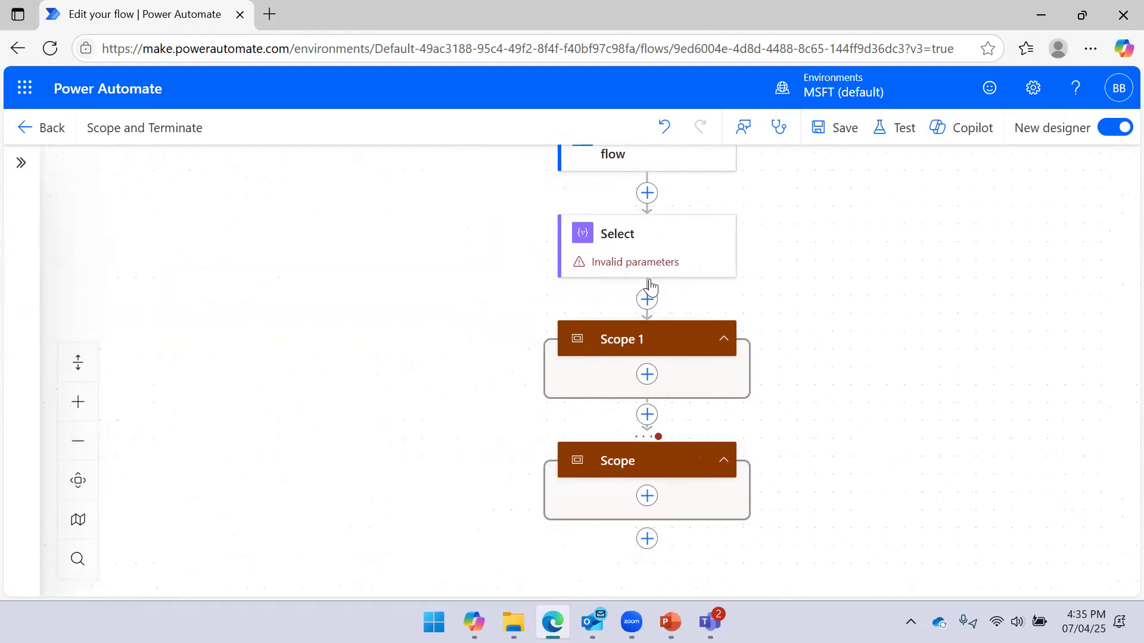
{"action": "left_click", "coordinate": [709, 253]}
{"action": "left_click", "coordinate": [860, 338]}
{"action": "left_click", "coordinate": [664, 459]}
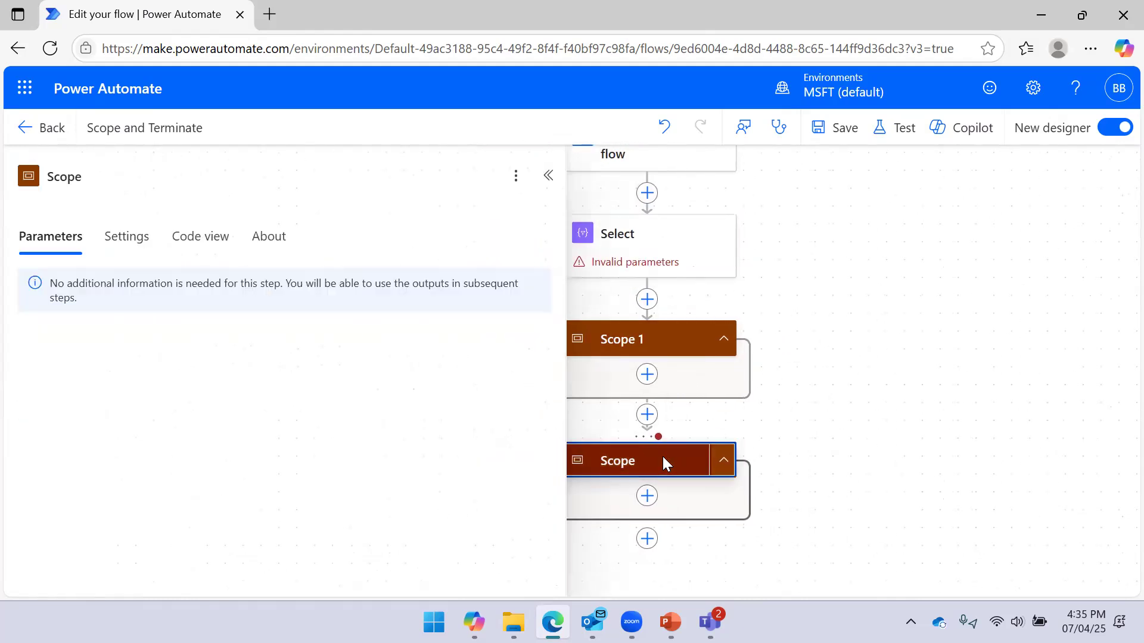
{"action": "left_click", "coordinate": [819, 280]}
{"action": "left_click", "coordinate": [627, 341]}
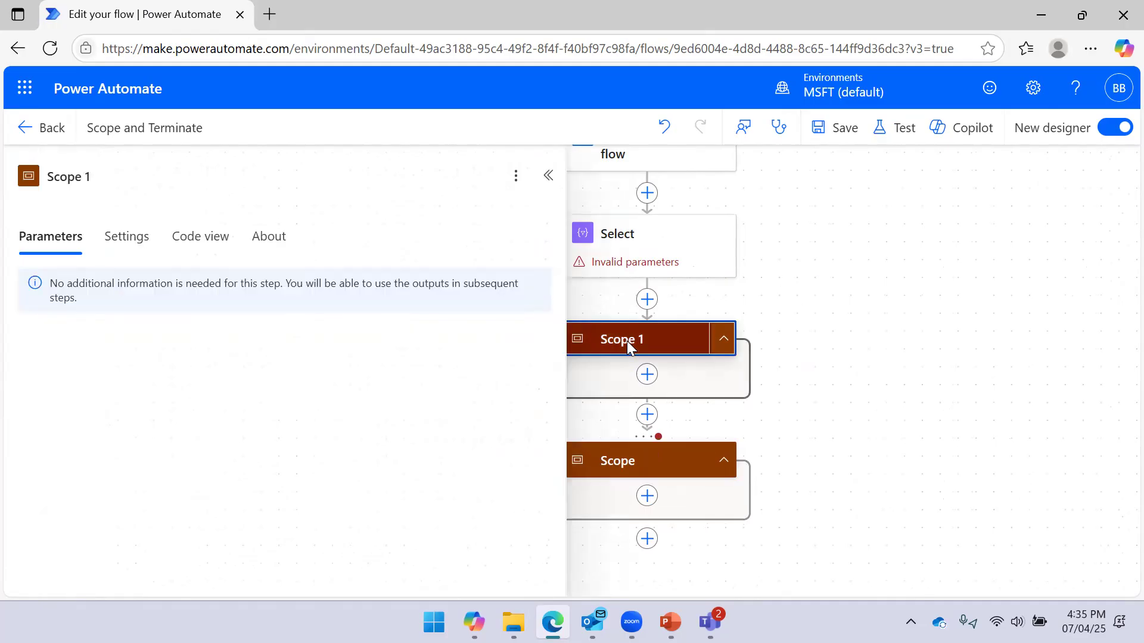
{"action": "left_click", "coordinate": [828, 310]}
{"action": "left_click", "coordinate": [682, 461]}
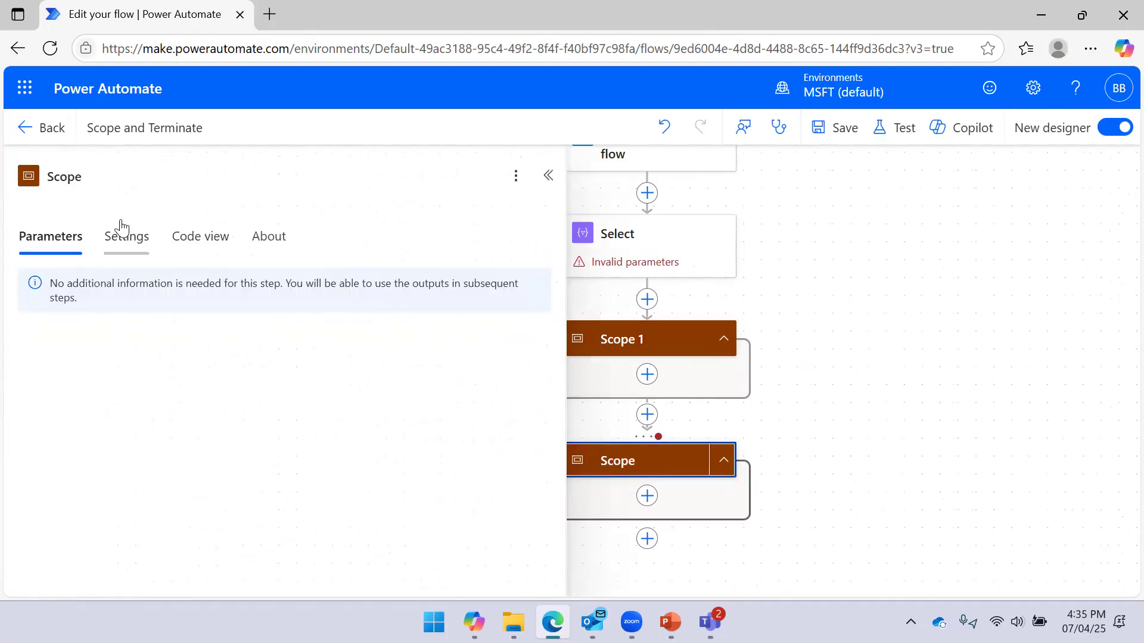
Set the Scope to run after Select only on Has failed, drop Scope 1, and attempt saving
{"action": "left_click", "coordinate": [121, 233]}
{"action": "left_click", "coordinate": [123, 329]}
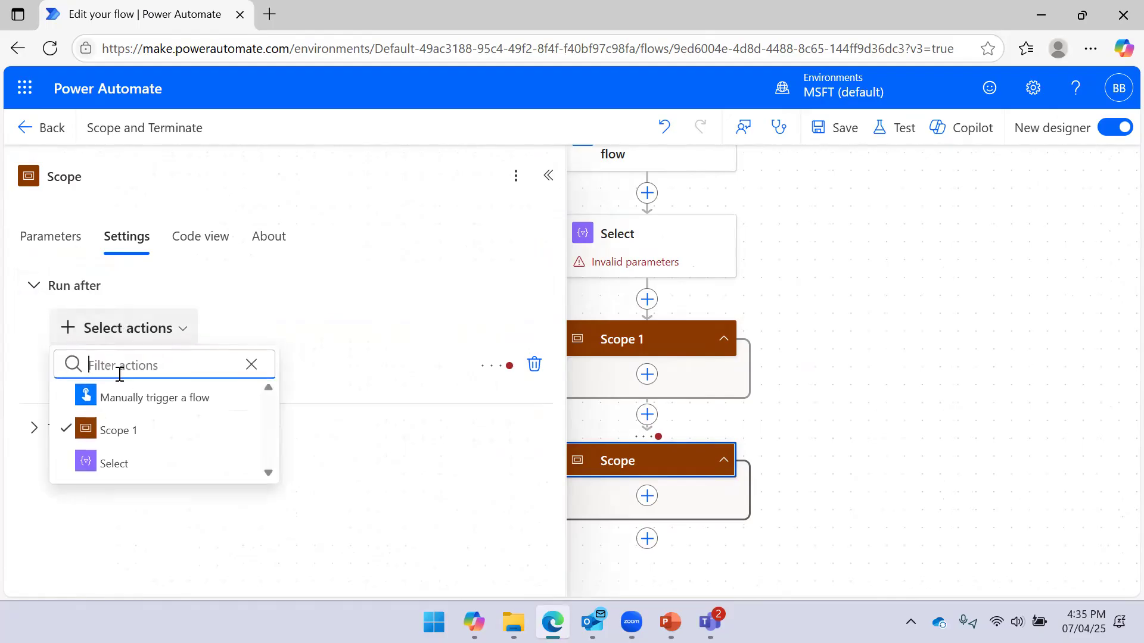
{"action": "left_click", "coordinate": [114, 464]}
{"action": "left_click", "coordinate": [253, 363]}
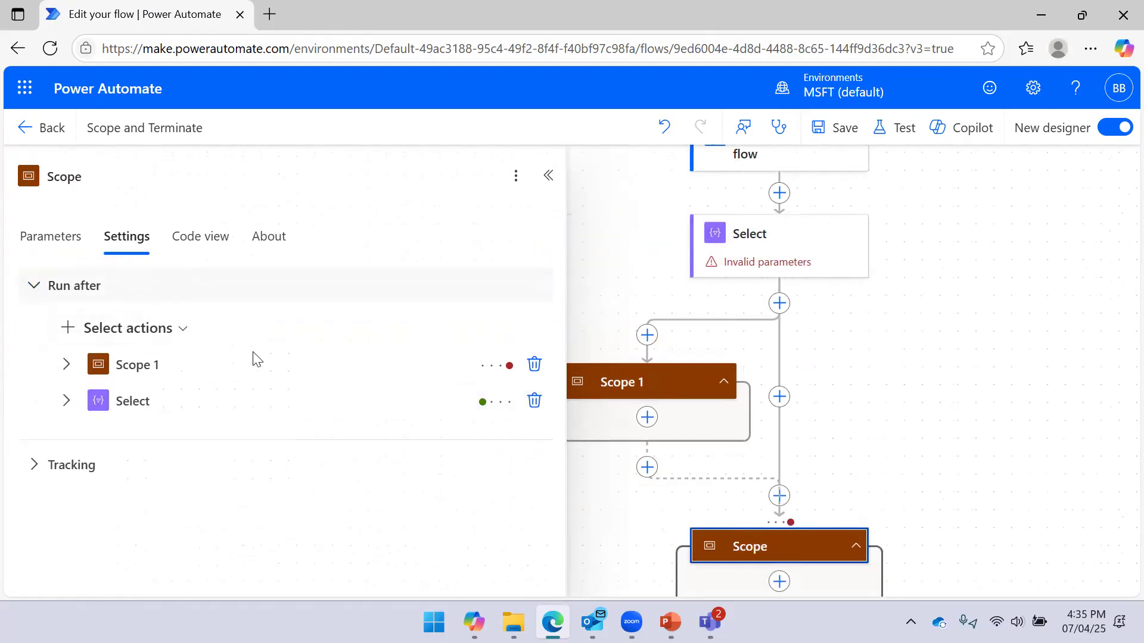
{"action": "left_click", "coordinate": [66, 400]}
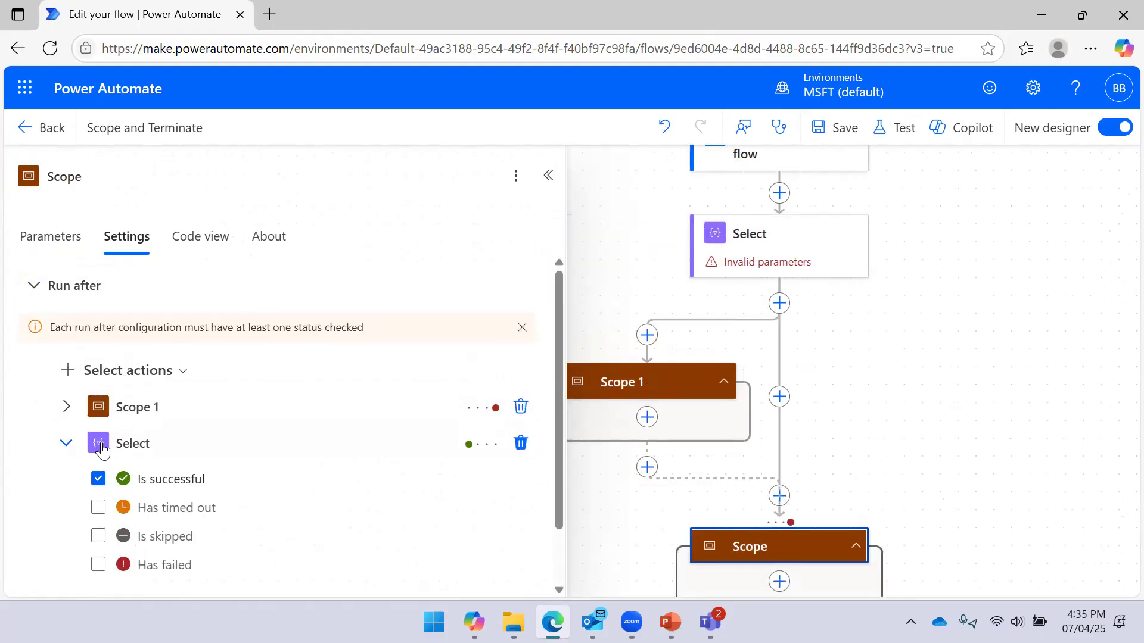
{"action": "left_click", "coordinate": [99, 566]}
{"action": "left_click", "coordinate": [99, 438]}
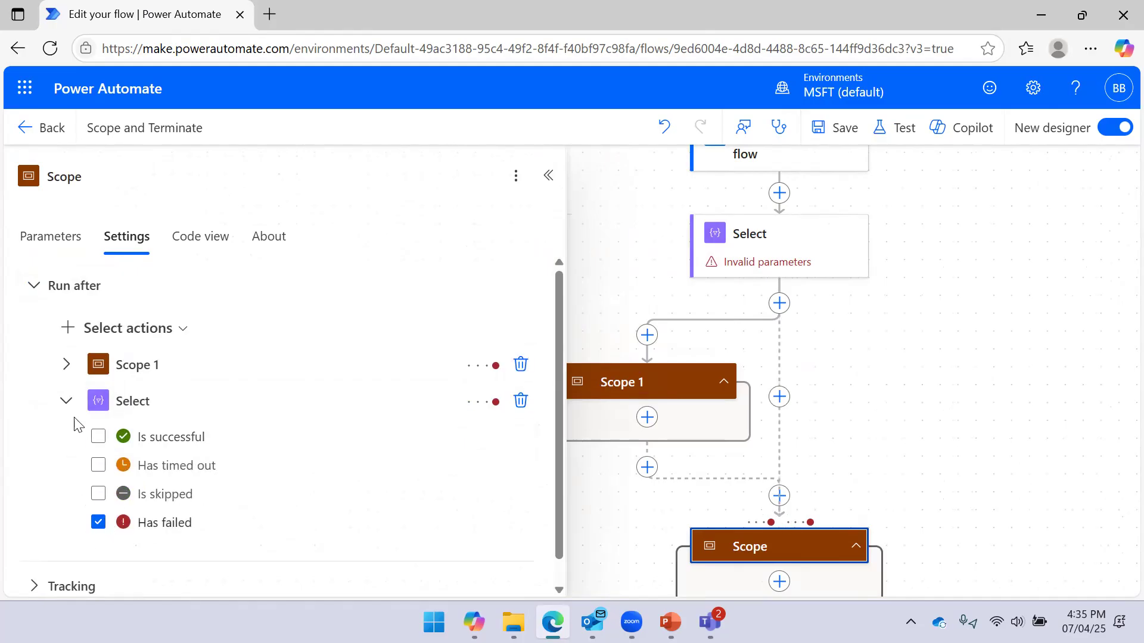
{"action": "left_click", "coordinate": [66, 401]}
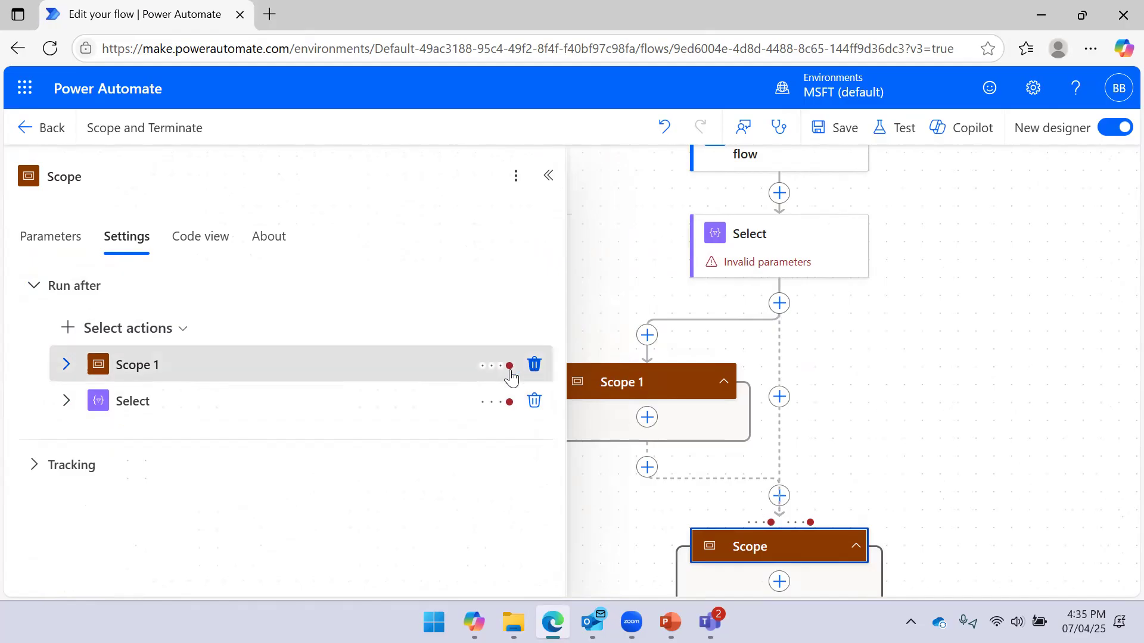
{"action": "left_click", "coordinate": [534, 364]}
{"action": "left_click", "coordinate": [832, 126]}
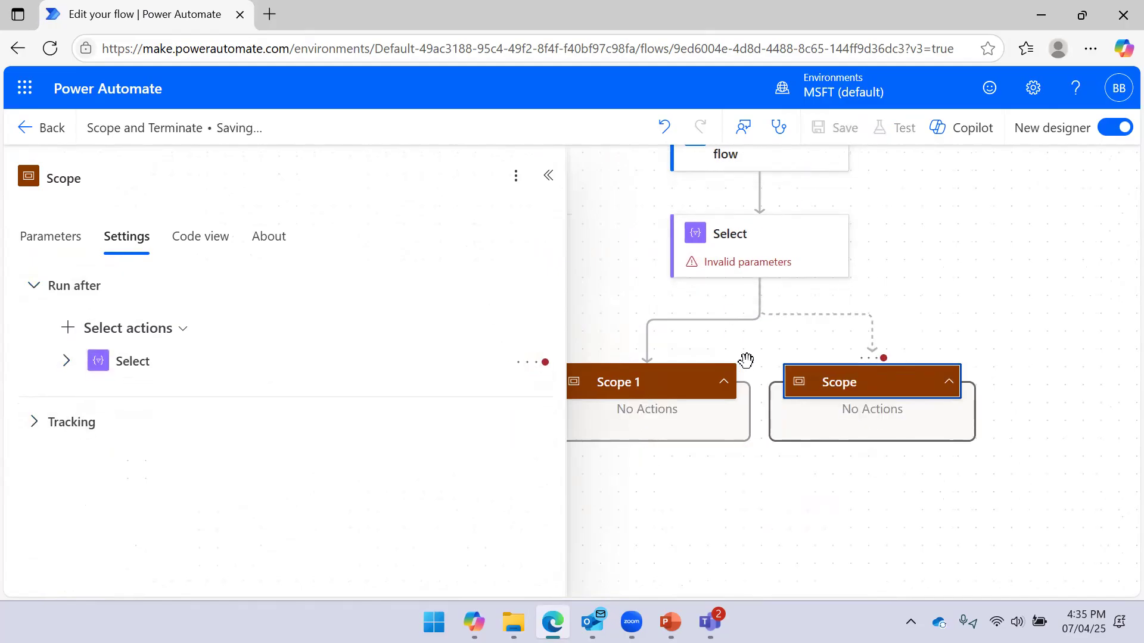
{"action": "left_click", "coordinate": [1102, 261]}
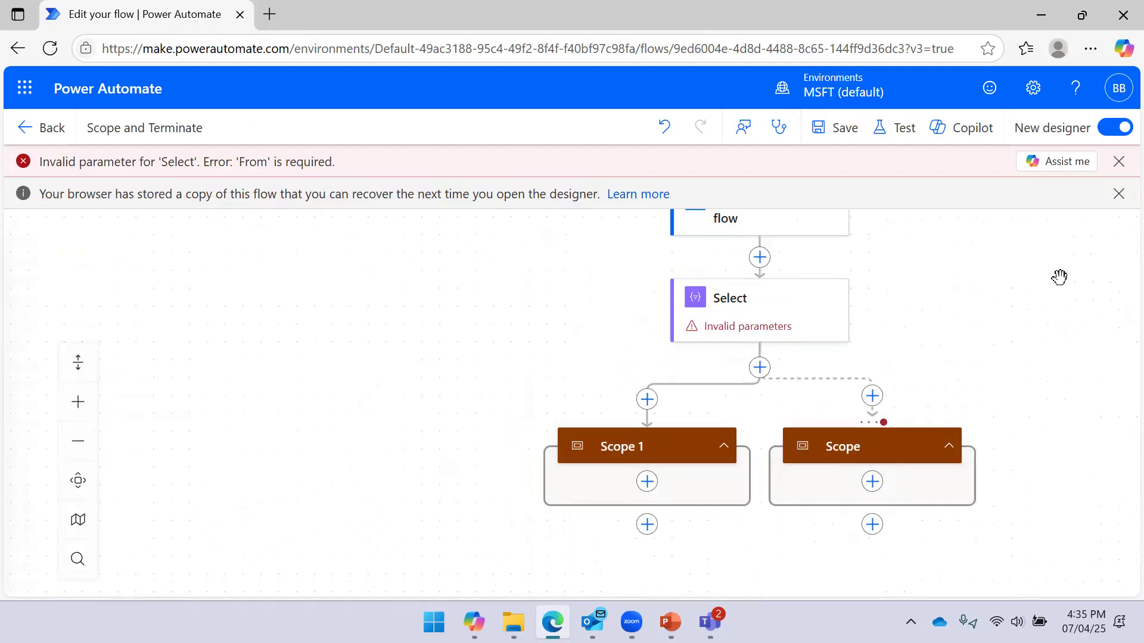
Check the run-after conditions on Select for both Scope 1 and the second Scope
{"action": "left_click", "coordinate": [669, 451]}
{"action": "left_click", "coordinate": [124, 303]}
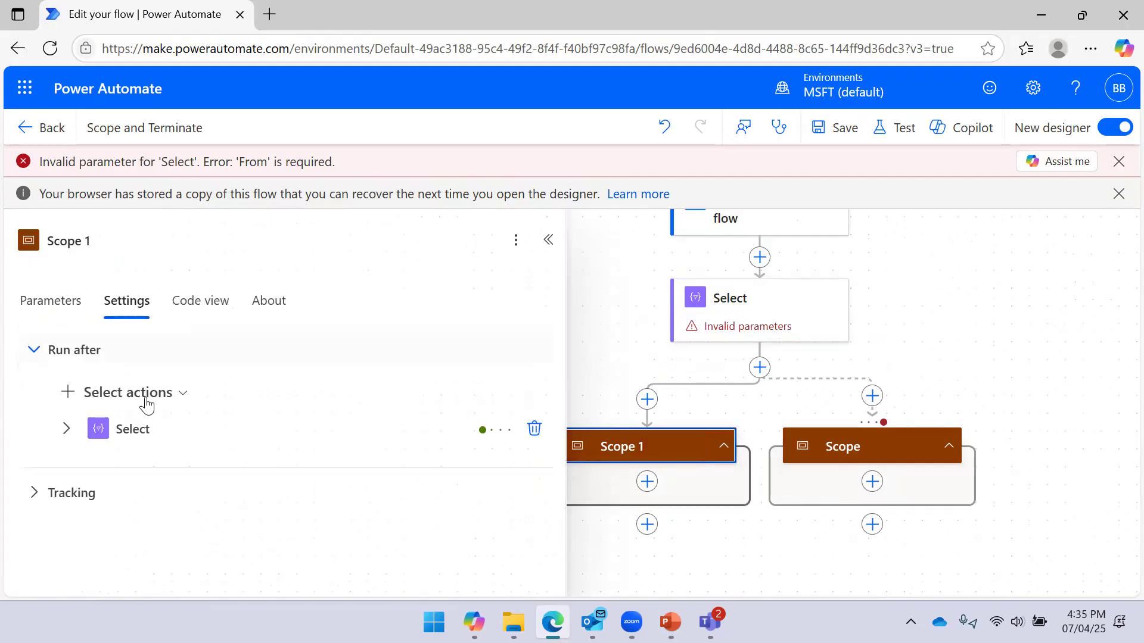
{"action": "left_click", "coordinate": [121, 440]}
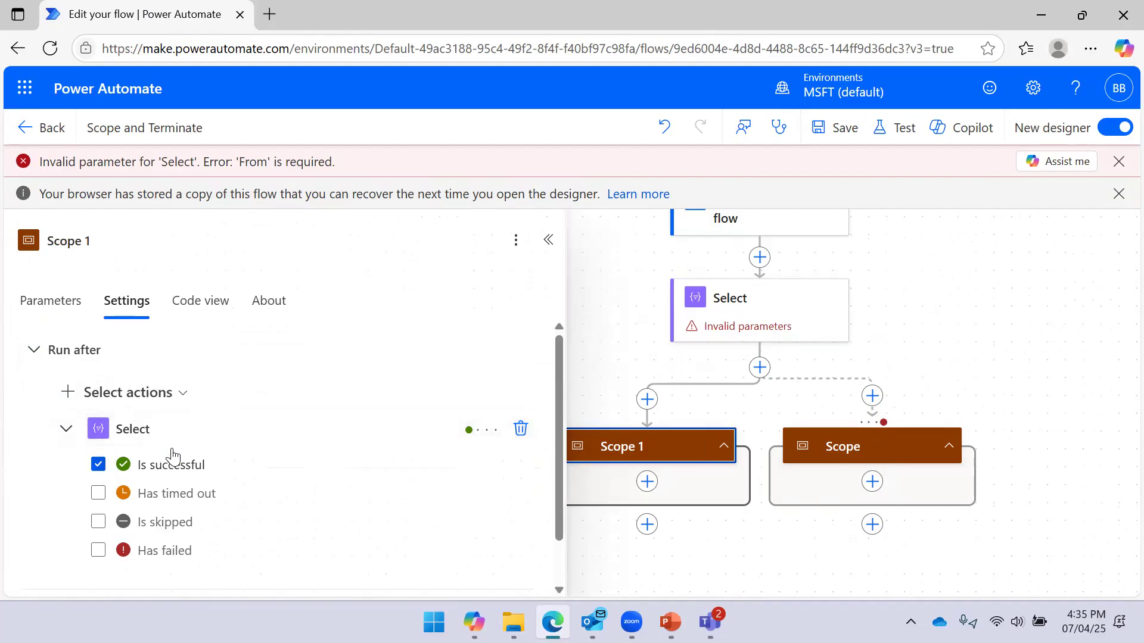
{"action": "left_click", "coordinate": [146, 431]}
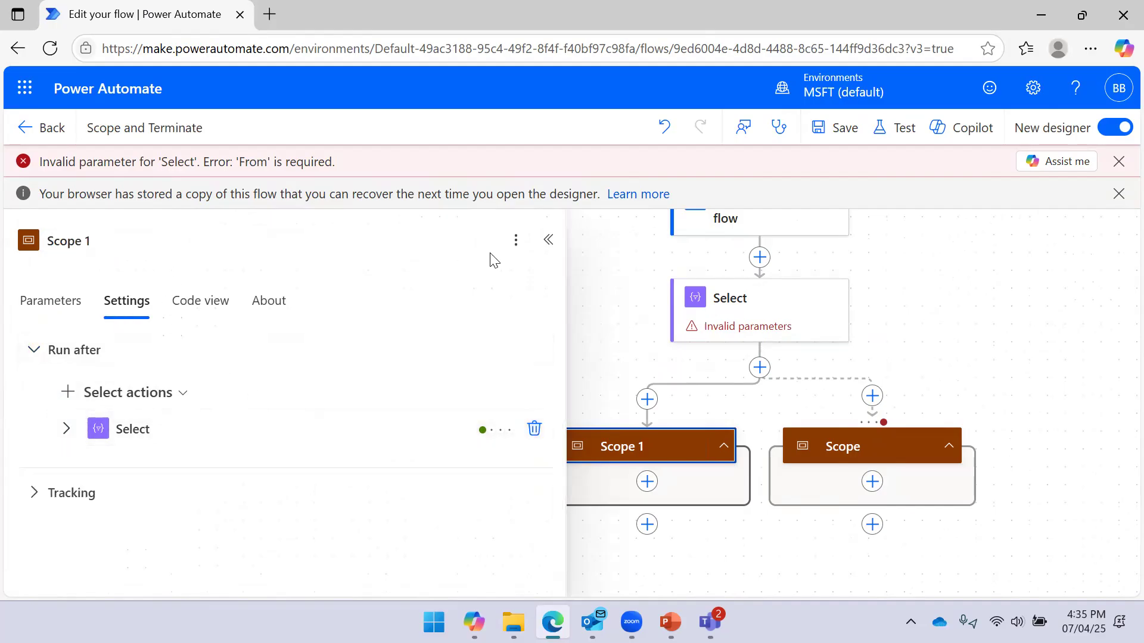
{"action": "left_click", "coordinate": [548, 239]}
{"action": "left_click", "coordinate": [874, 446]}
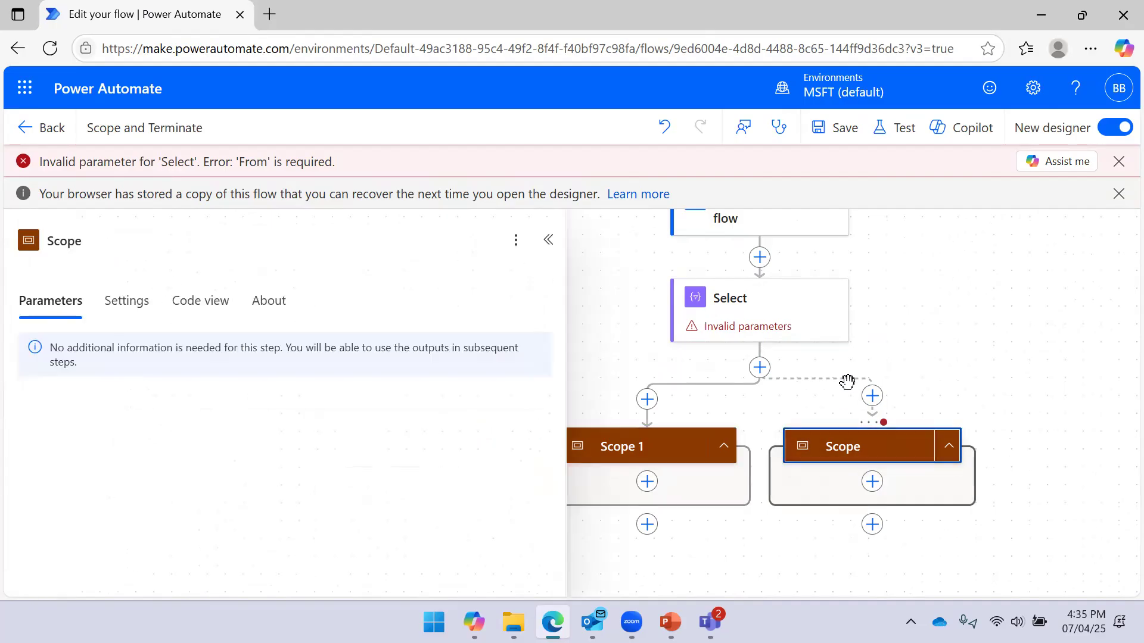
{"action": "left_click", "coordinate": [137, 303]}
{"action": "left_click", "coordinate": [122, 429]}
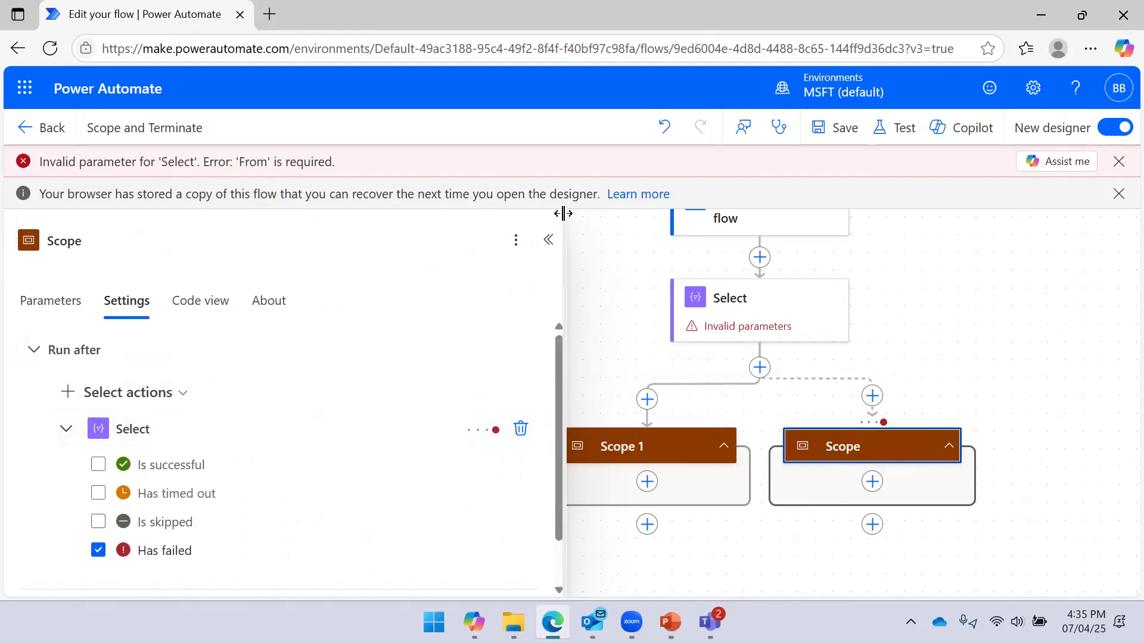
{"action": "left_click", "coordinate": [547, 239]}
Return to the slide show and advance to the closing 'Thanks for Watching' slide, 5 of 5
{"action": "left_click_drag", "start_coordinate": [935, 312], "coordinate": [892, 278]}
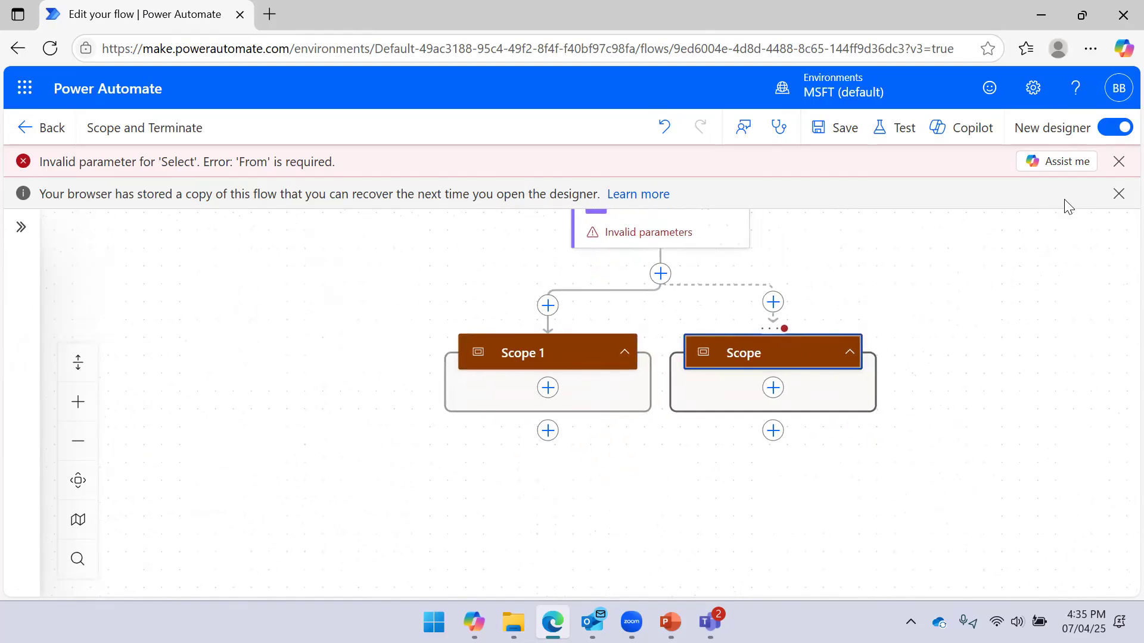
{"action": "left_click", "coordinate": [670, 622]}
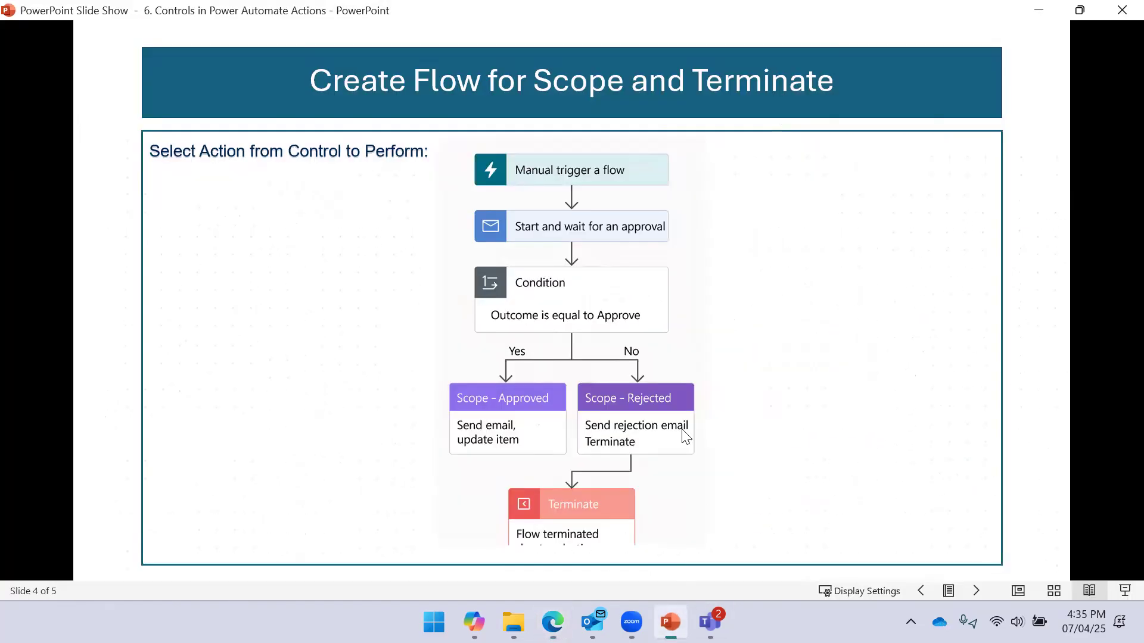
{"action": "left_click", "coordinate": [597, 302]}
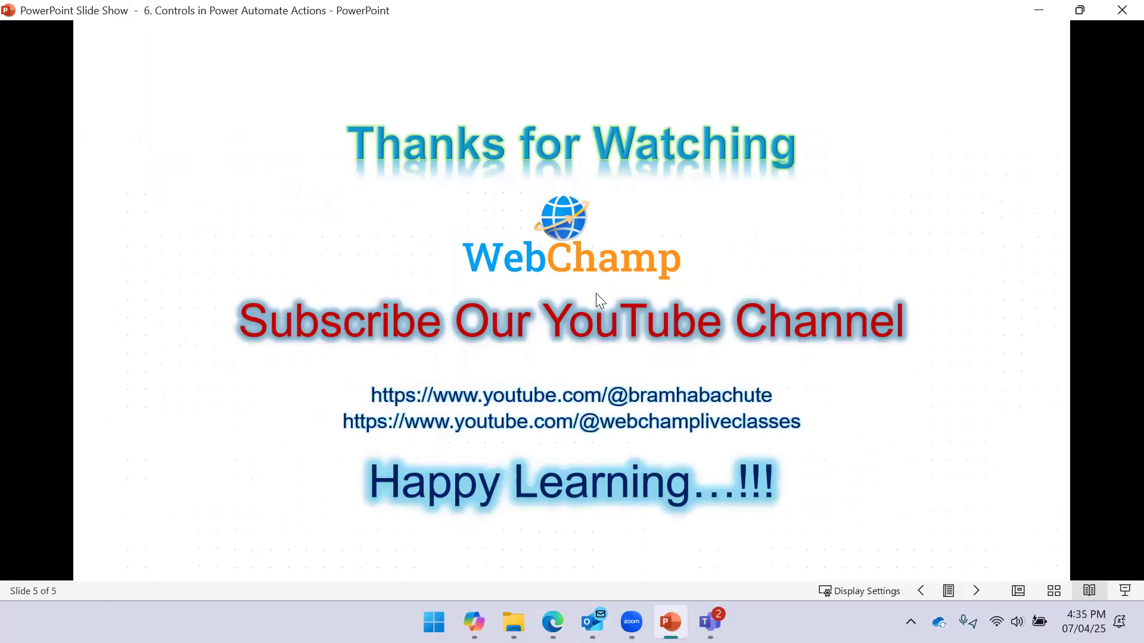